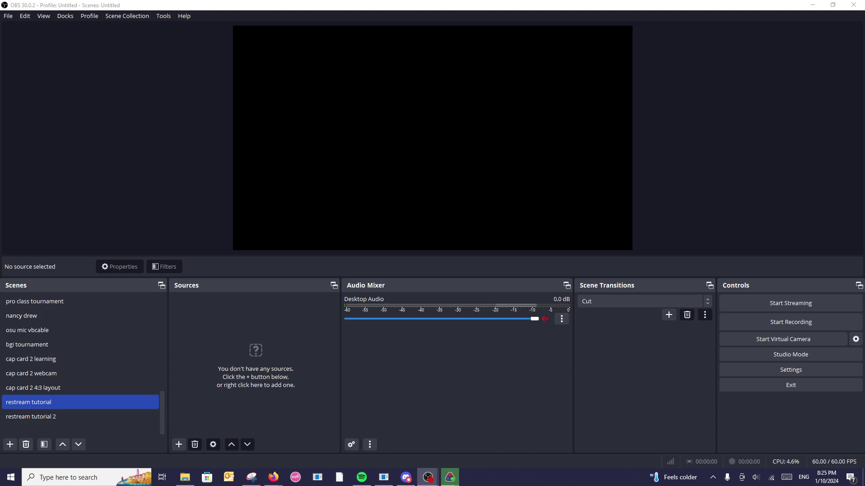
pyautogui.hotkey('alt', 'Tab')
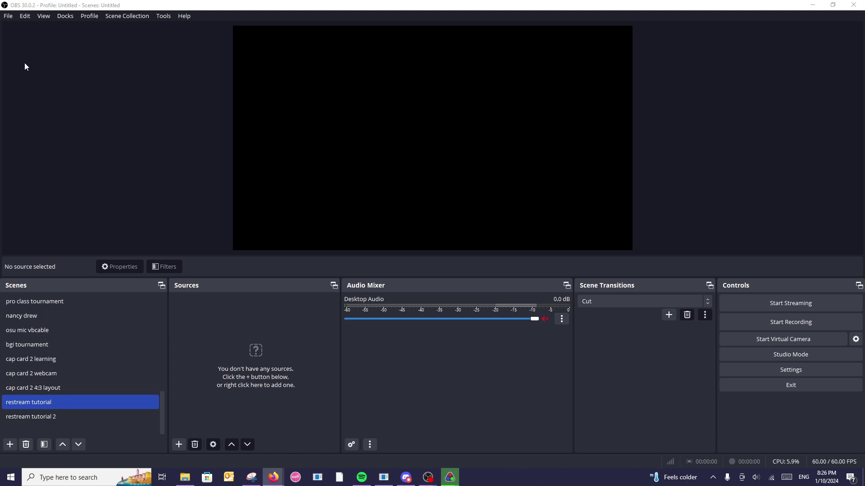
pyautogui.click(114, 53)
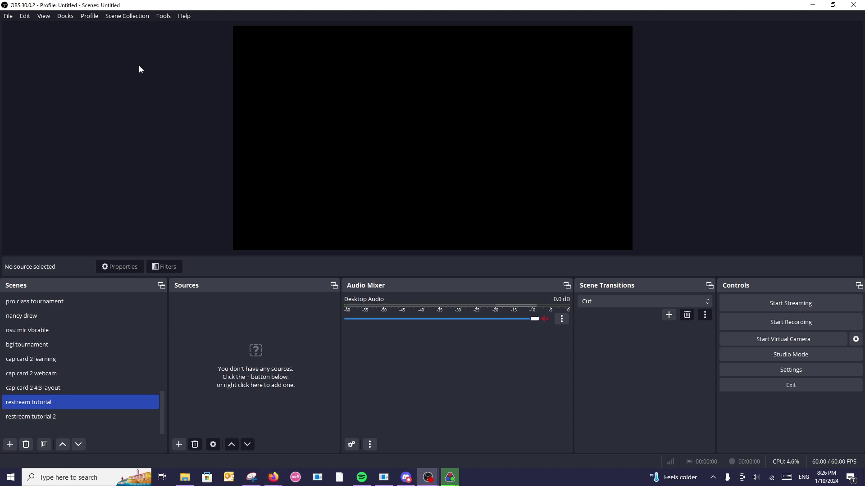
# Open the settings and examine the global audio devices, including the devices offered for Desktop Audio
pyautogui.click(8, 16)
pyautogui.click(33, 58)
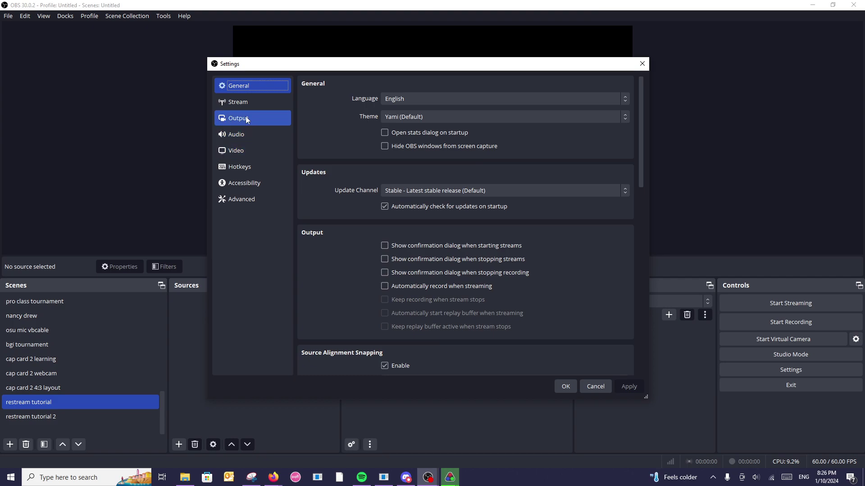
pyautogui.click(249, 122)
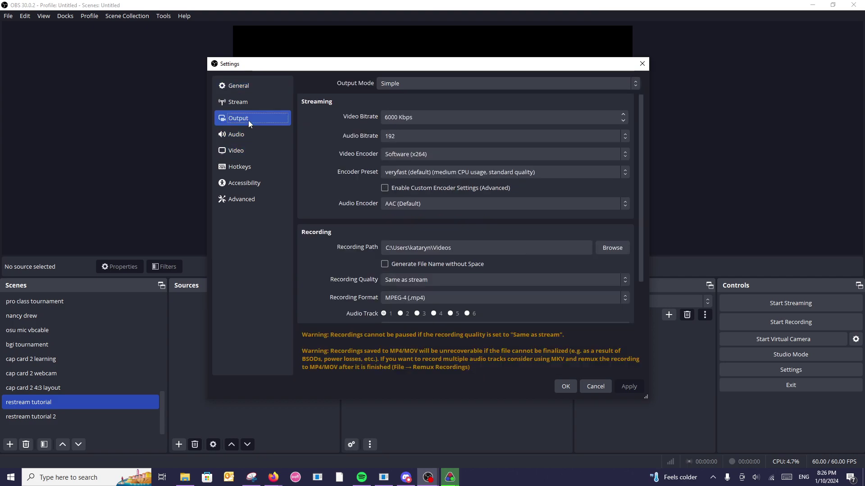
pyautogui.click(248, 134)
pyautogui.click(252, 148)
pyautogui.click(252, 131)
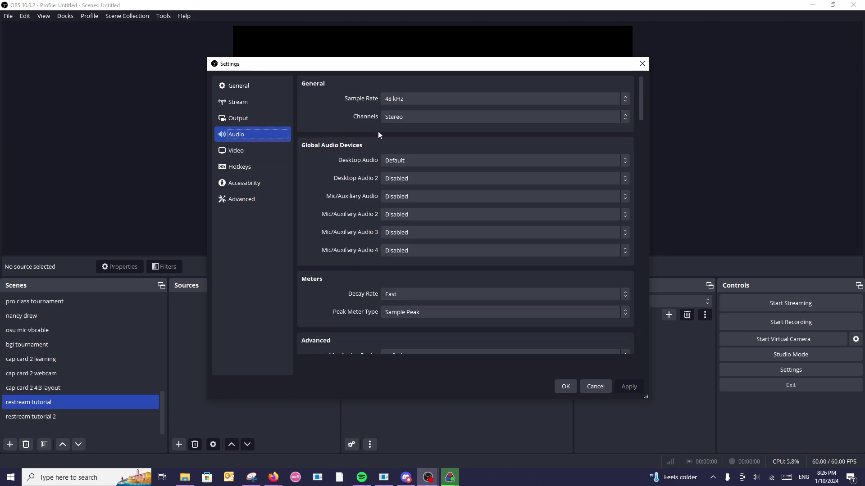
pyautogui.click(408, 161)
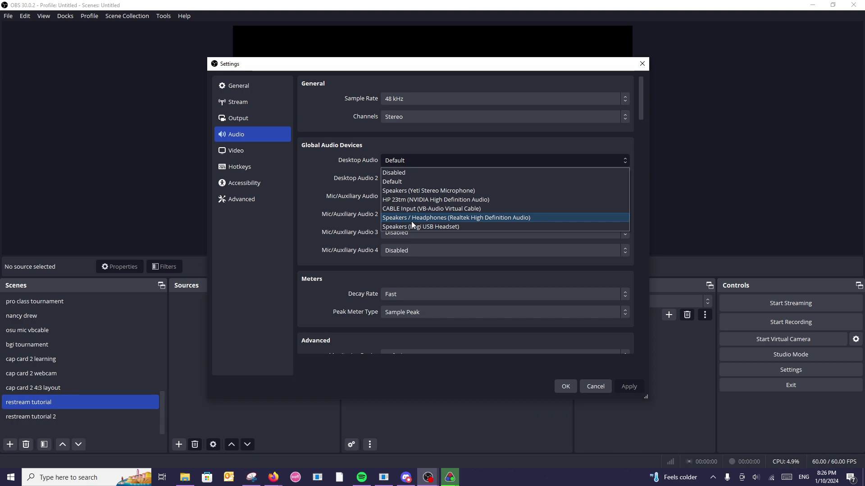
pyautogui.click(405, 148)
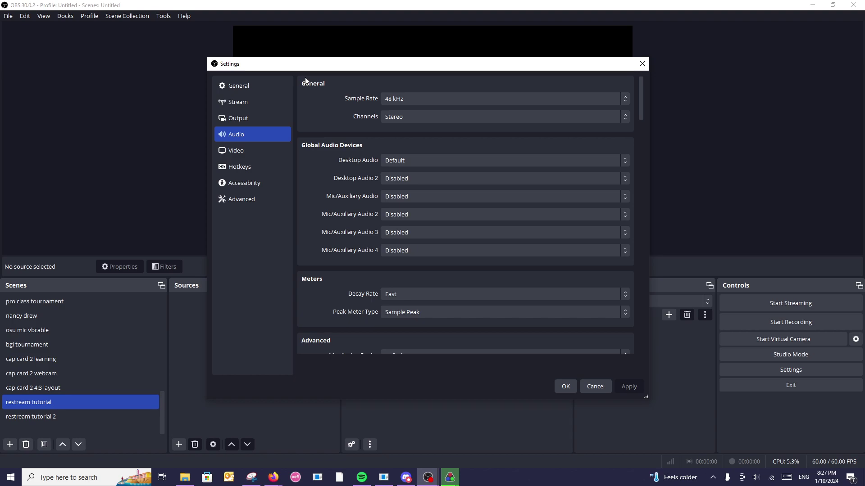
# Examine the streaming and recording output settings and the video settings for canvas resolution, output resolution and frame rate
pyautogui.click(242, 102)
pyautogui.press('Down')
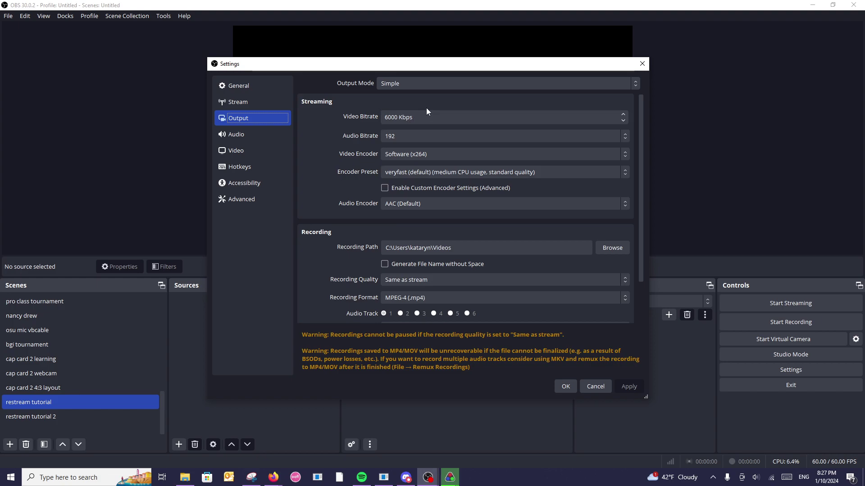
pyautogui.scroll(-1, 426, 107)
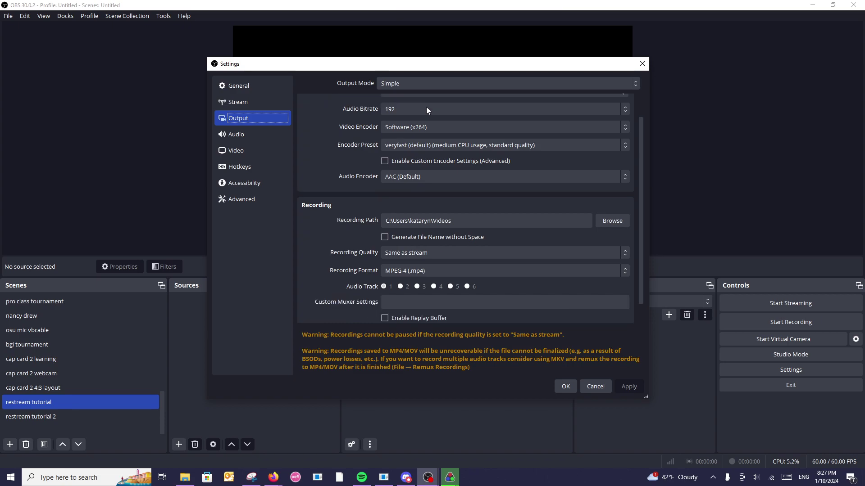
pyautogui.scroll(1, 426, 106)
pyautogui.doubleClick(413, 121)
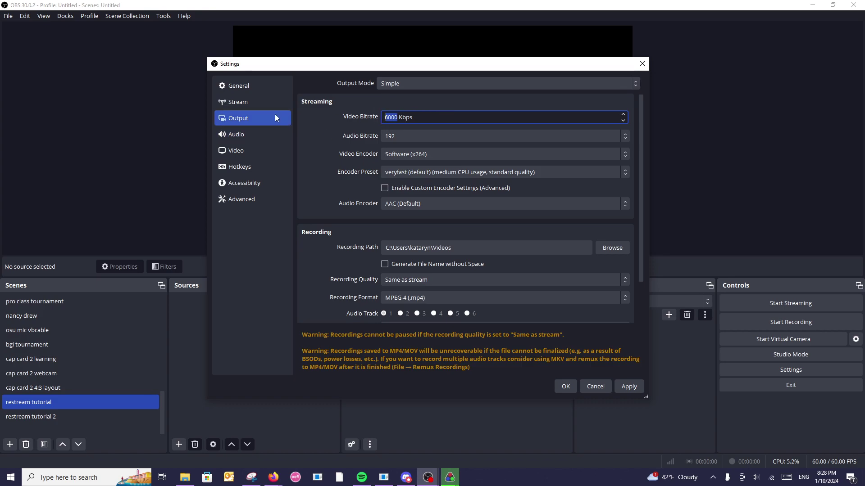
pyautogui.click(252, 152)
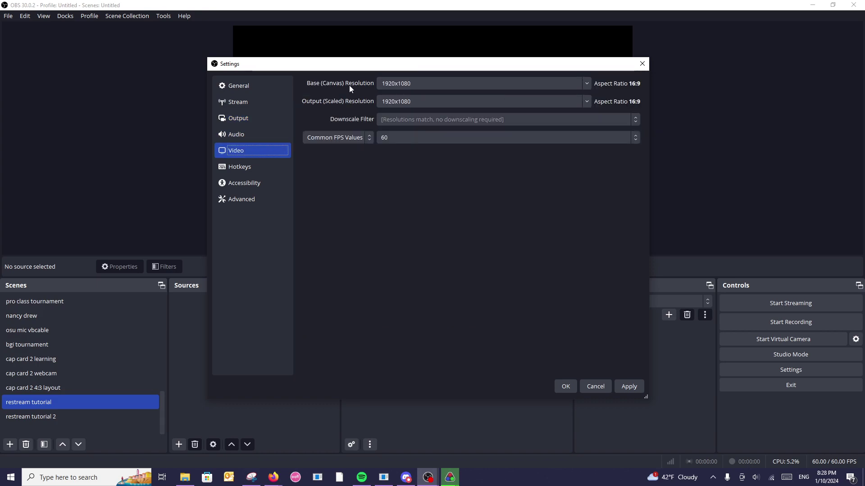
pyautogui.click(239, 118)
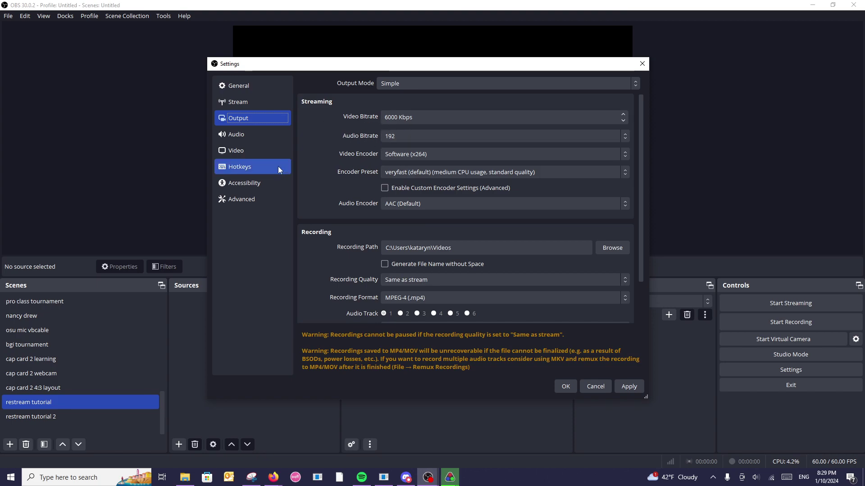
# Examine the audio bitrates and video encoders available for the streaming output
pyautogui.click(412, 135)
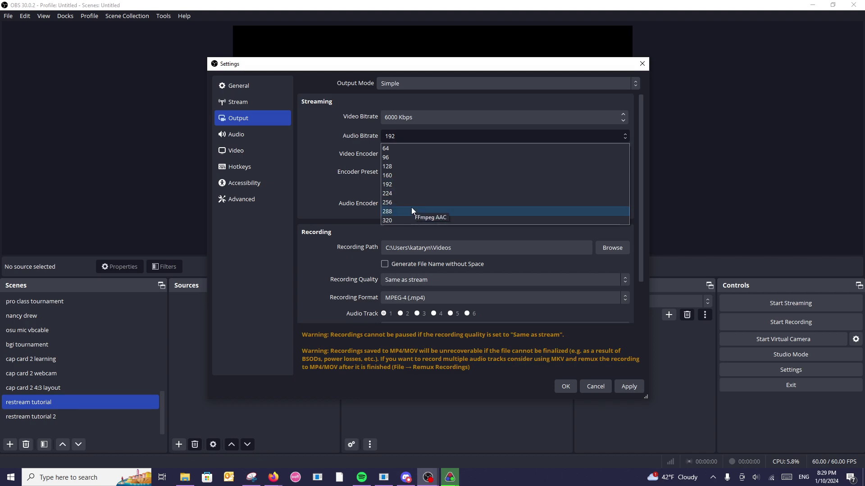
pyautogui.click(342, 121)
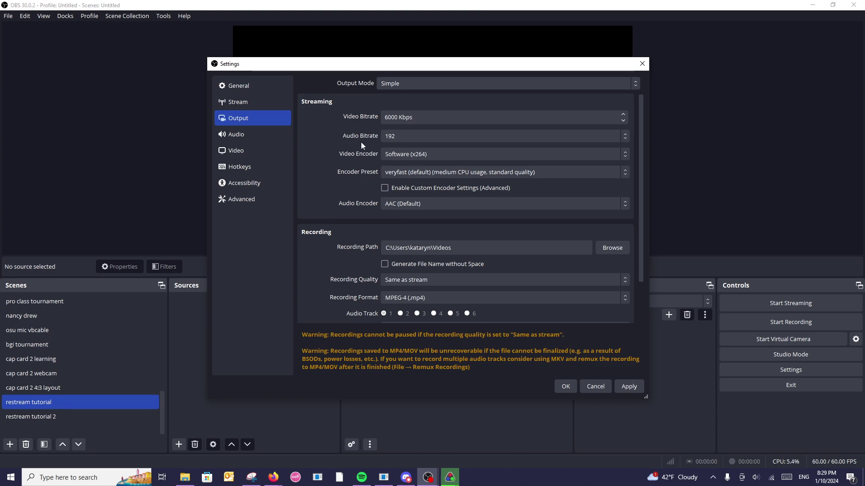
pyautogui.click(404, 153)
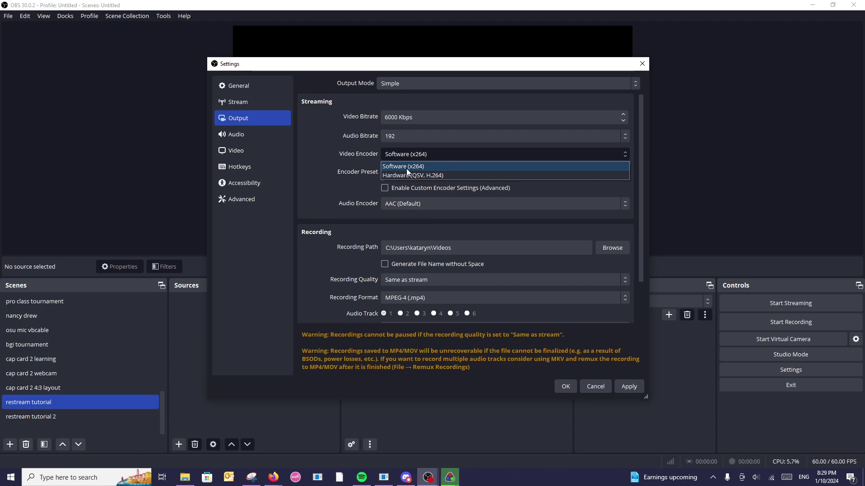
pyautogui.click(360, 170)
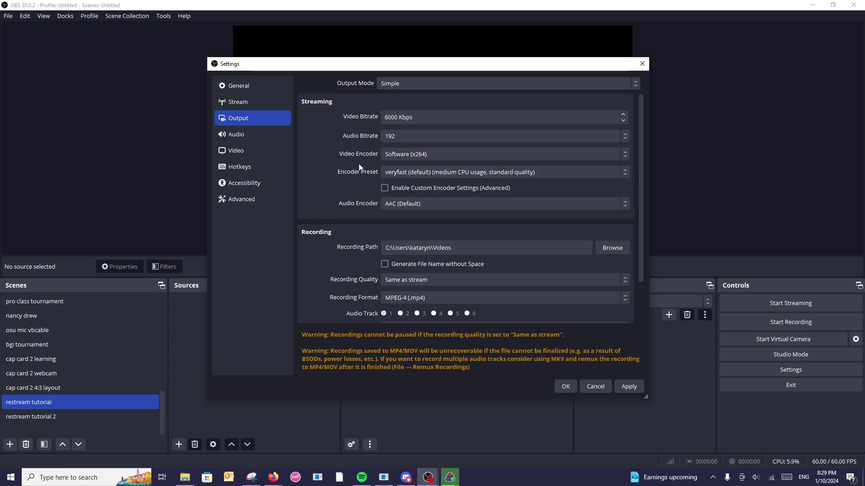
# Review the stream service and general settings and close the settings by accepting them
pyautogui.click(268, 105)
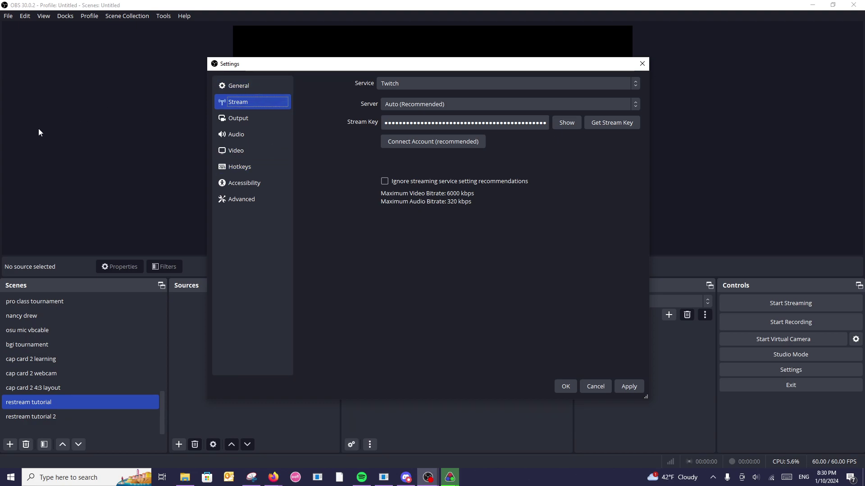
pyautogui.click(264, 85)
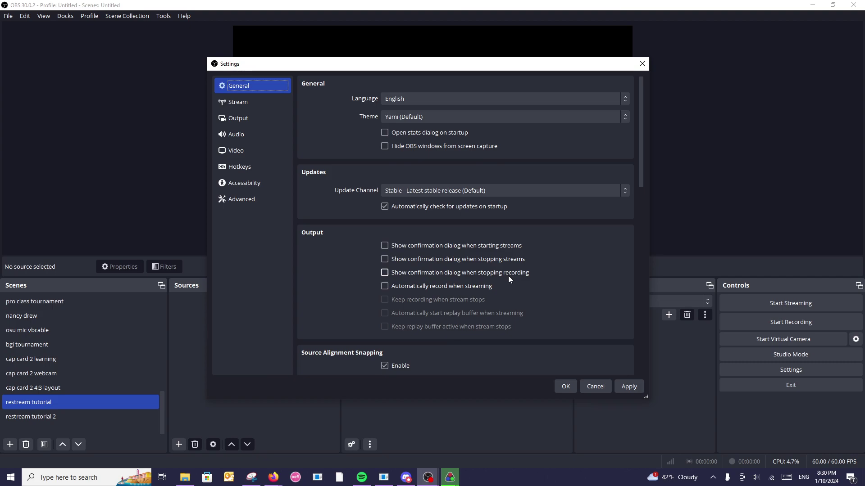
pyautogui.click(565, 387)
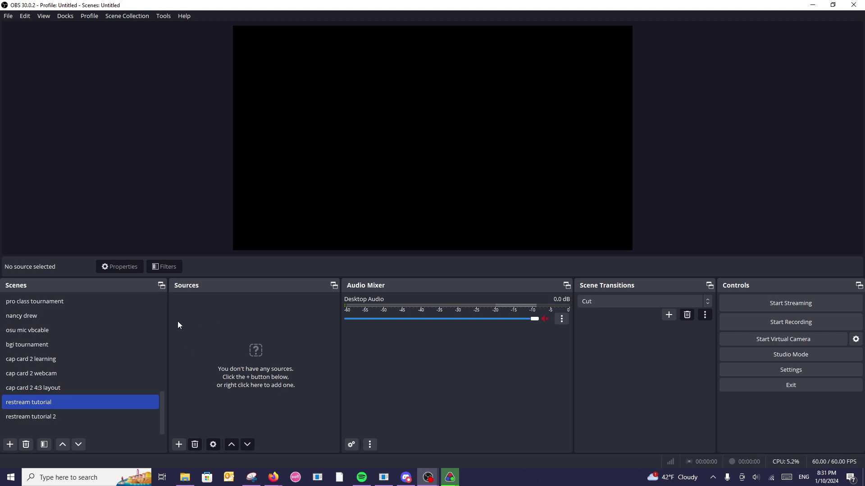
# Add the image files borders.png and bgi layout.png from File Explorer as sources in the restream tutorial scene
pyautogui.press('super+e')
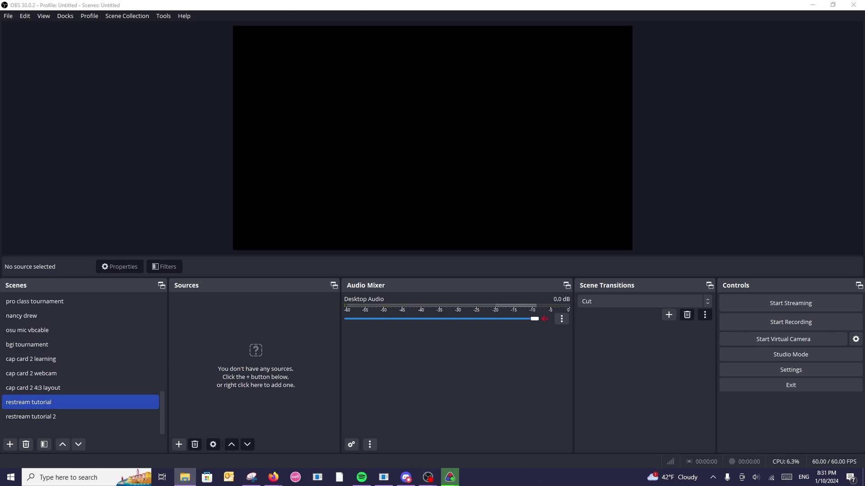
pyautogui.moveTo(4, 174); pyautogui.dragTo(211, 333)
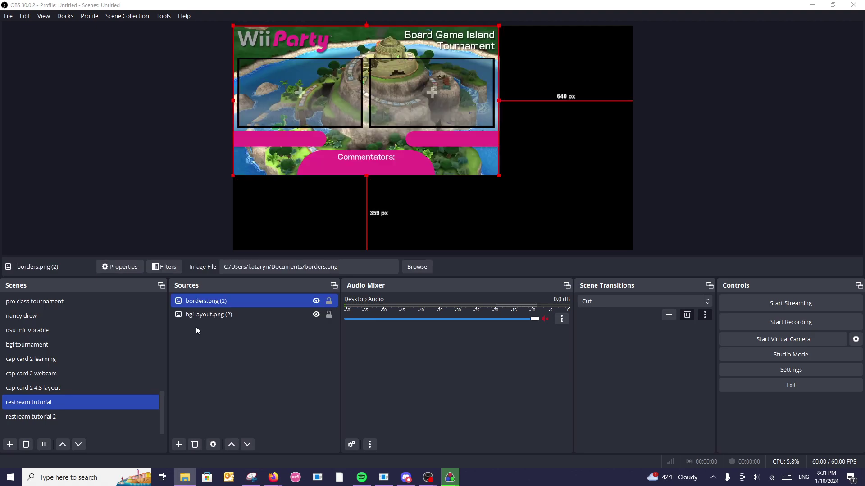
pyautogui.click(162, 175)
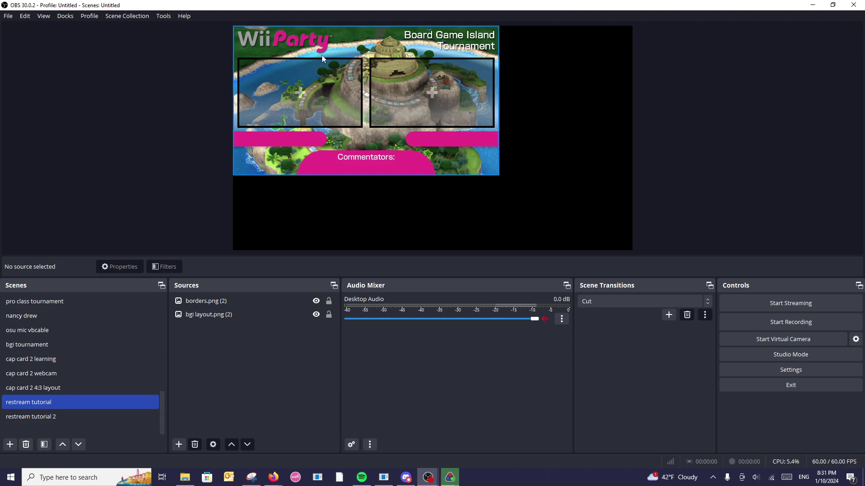
# Scale borders.png down to end about 736 px from the canvas's right edge and 414 px from its bottom edge
pyautogui.click(396, 61)
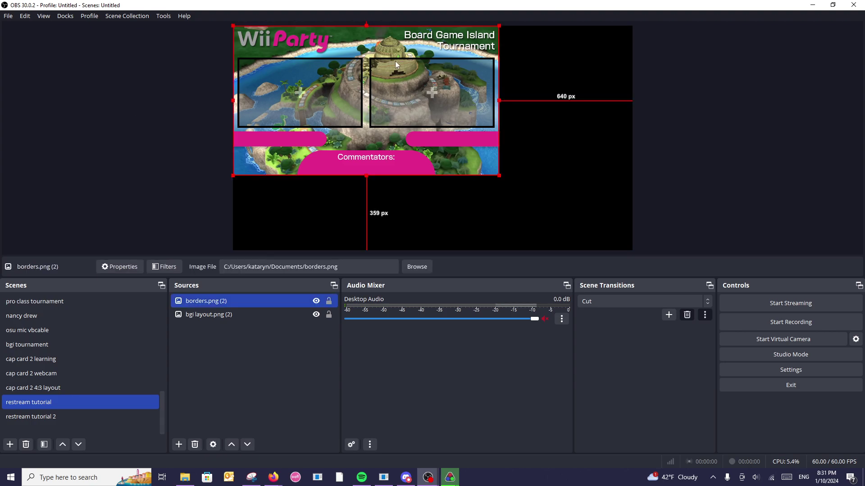
pyautogui.moveTo(499, 176)
pyautogui.mouseDown()
pyautogui.moveTo(524, 187)
pyautogui.moveTo(479, 154)
pyautogui.moveTo(496, 165)
pyautogui.moveTo(516, 223)
pyautogui.moveTo(502, 179)
pyautogui.moveTo(512, 185)
pyautogui.moveTo(479, 175)
pyautogui.moveTo(512, 218)
pyautogui.moveTo(518, 195)
pyautogui.moveTo(536, 225)
pyautogui.moveTo(567, 226)
pyautogui.moveTo(503, 169)
pyautogui.moveTo(559, 219)
pyautogui.moveTo(582, 222)
pyautogui.moveTo(547, 195)
pyautogui.moveTo(536, 214)
pyautogui.moveTo(407, 110)
pyautogui.moveTo(415, 185)
pyautogui.moveTo(447, 166)
pyautogui.moveTo(523, 196)
pyautogui.moveTo(499, 175)
pyautogui.mouseUp()
pyautogui.click(498, 175)
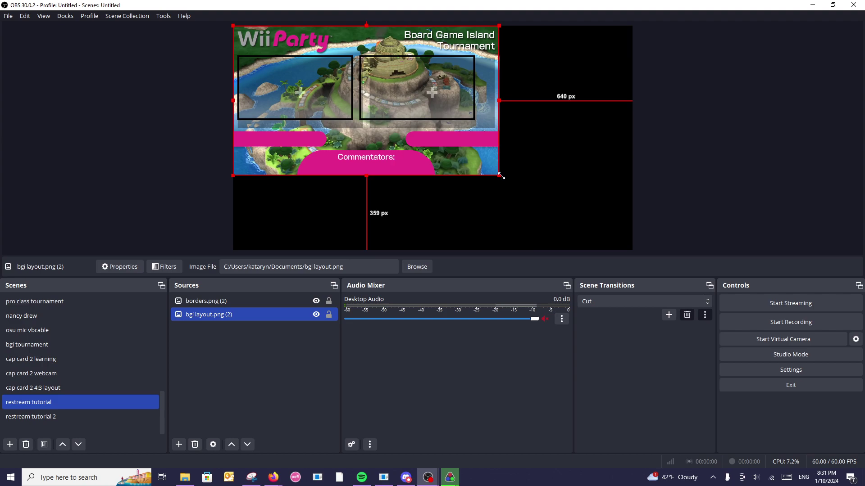
# Scale the bgi layout.png source proportionally to fill the entire canvas
pyautogui.click(504, 178)
pyautogui.click(500, 178)
pyautogui.click(530, 198)
pyautogui.click(498, 175)
pyautogui.moveTo(499, 176); pyautogui.dragTo(632, 246)
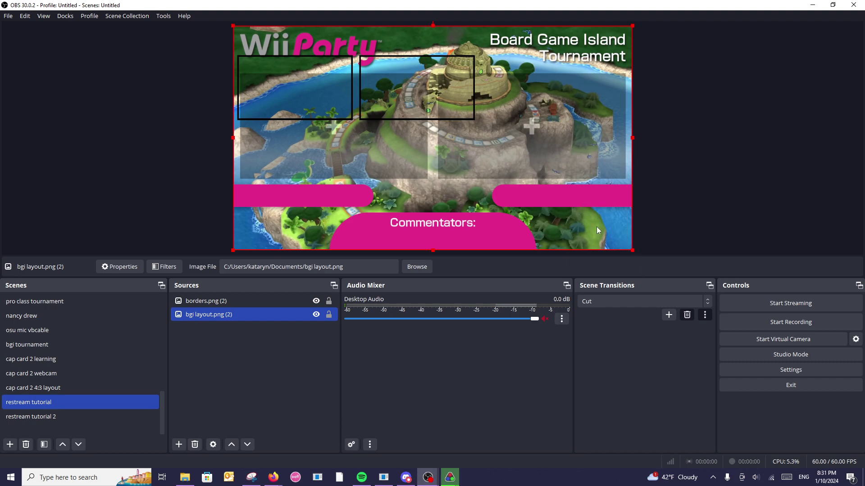
pyautogui.click(731, 107)
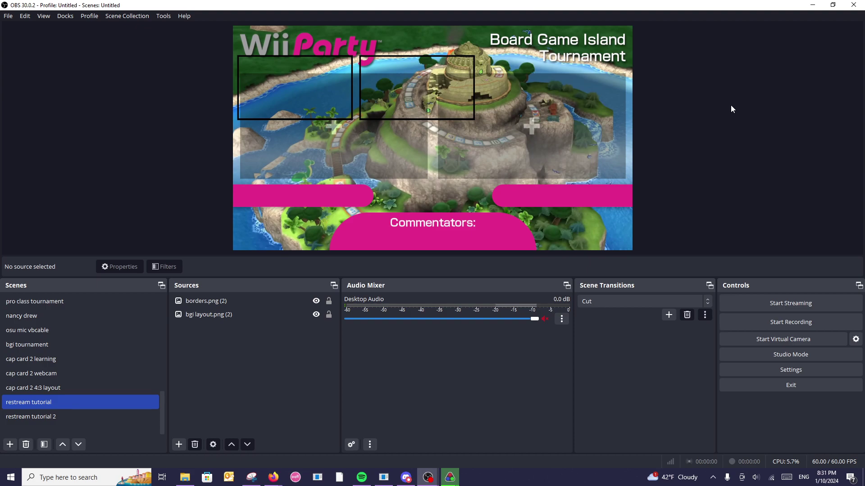
# Scale the borders.png source to fill the entire canvas, lining its frames up with the layout's two game windows
pyautogui.click(458, 78)
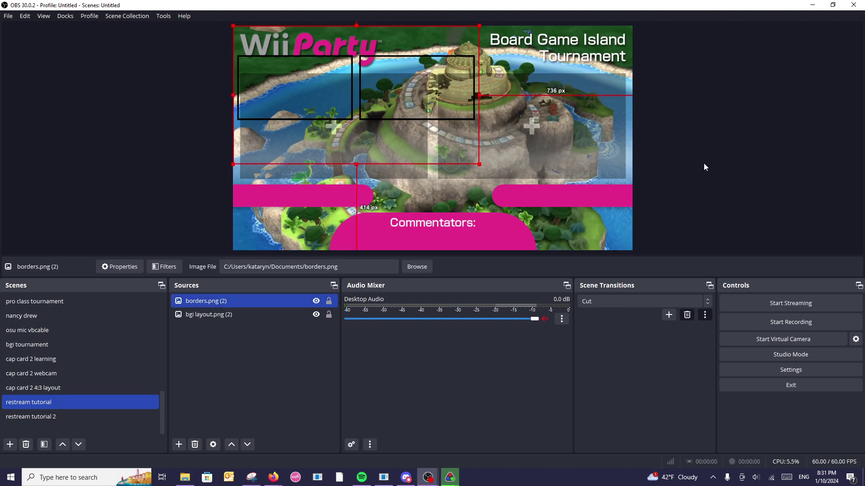
pyautogui.click(721, 162)
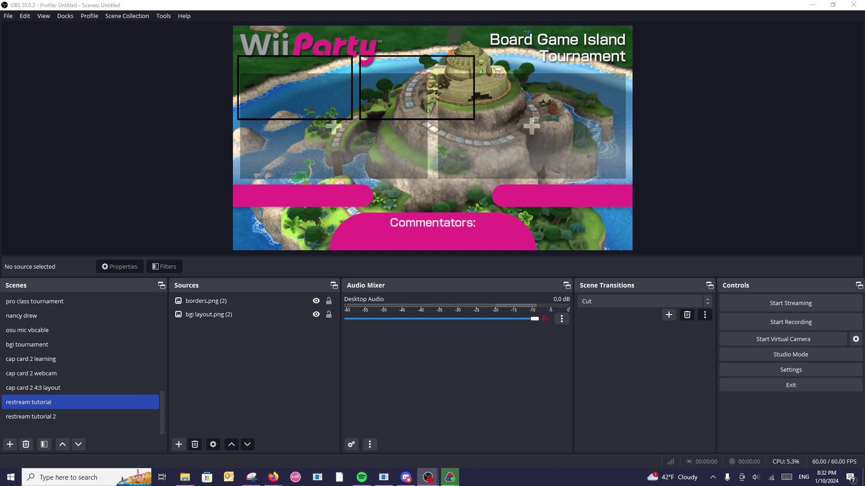
pyautogui.click(353, 95)
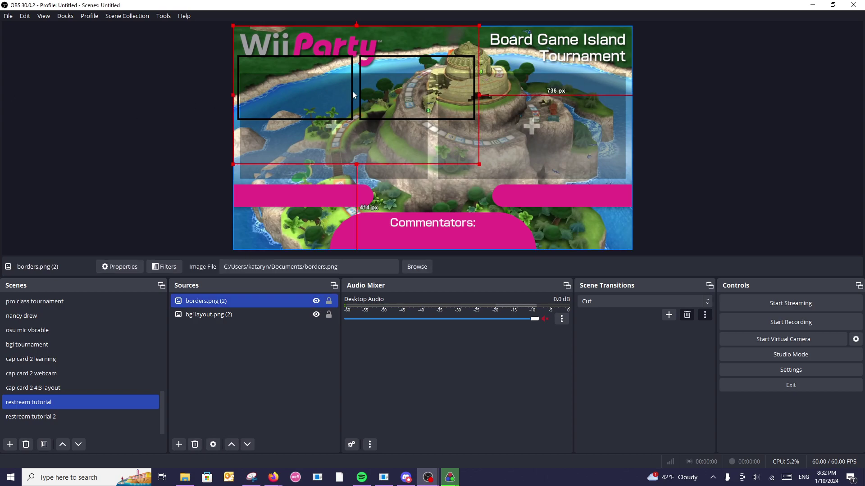
pyautogui.moveTo(479, 164); pyautogui.dragTo(631, 225)
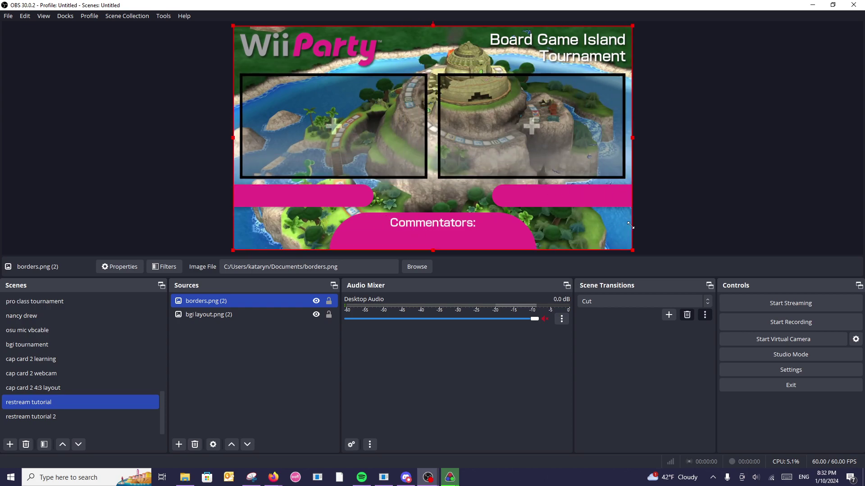
pyautogui.click(680, 196)
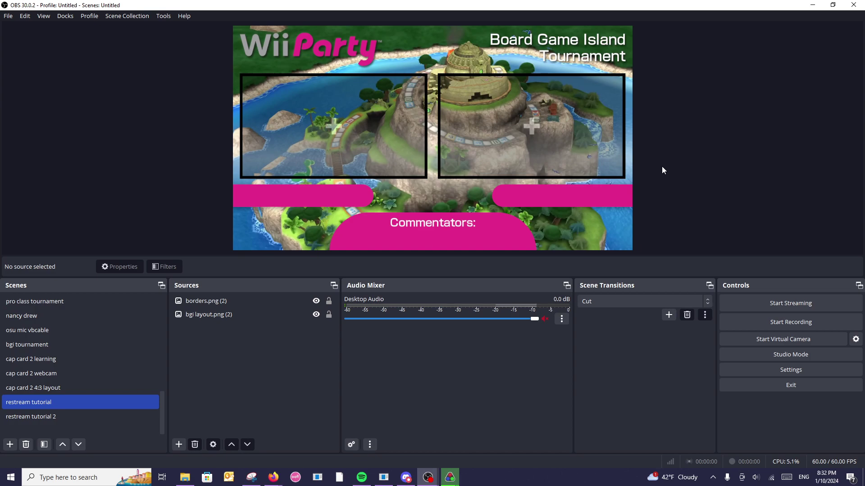
pyautogui.click(498, 103)
pyautogui.moveTo(633, 249); pyautogui.dragTo(634, 223)
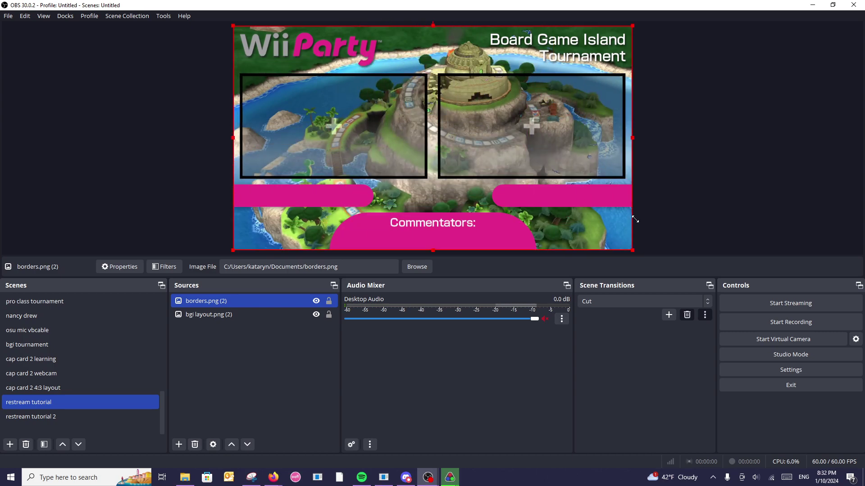
pyautogui.click(682, 173)
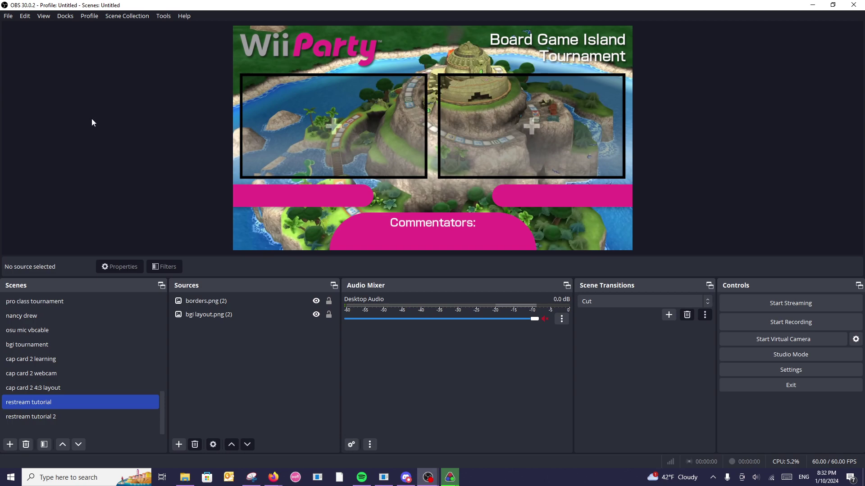
pyautogui.click(197, 315)
pyautogui.click(132, 163)
pyautogui.click(209, 317)
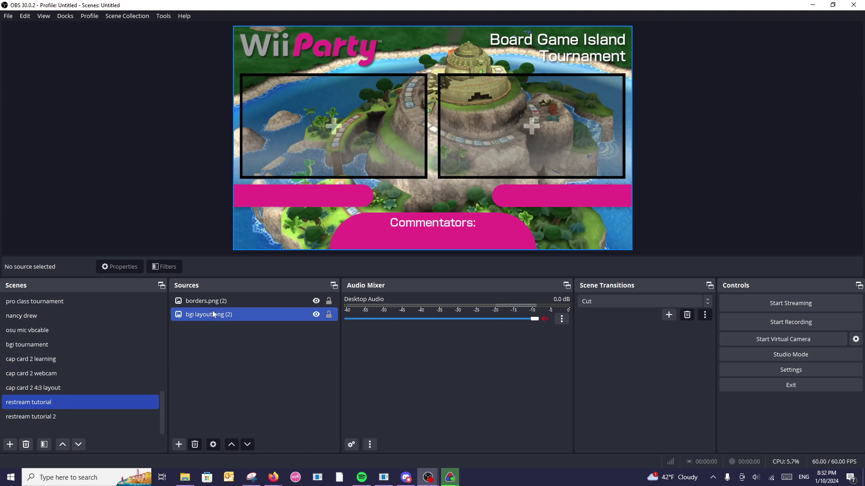
pyautogui.click(261, 365)
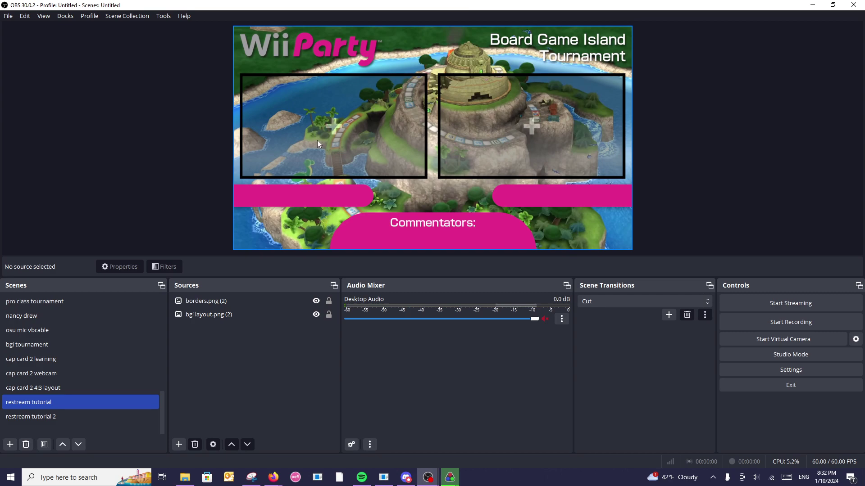
# Scale borders.png down to end about 682 px from the canvas's right edge, and restore it to fill the canvas
pyautogui.click(416, 93)
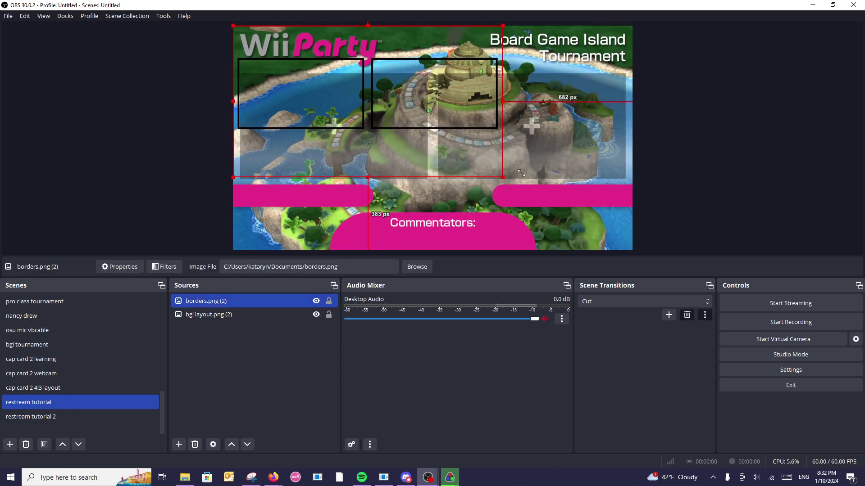
pyautogui.click(665, 223)
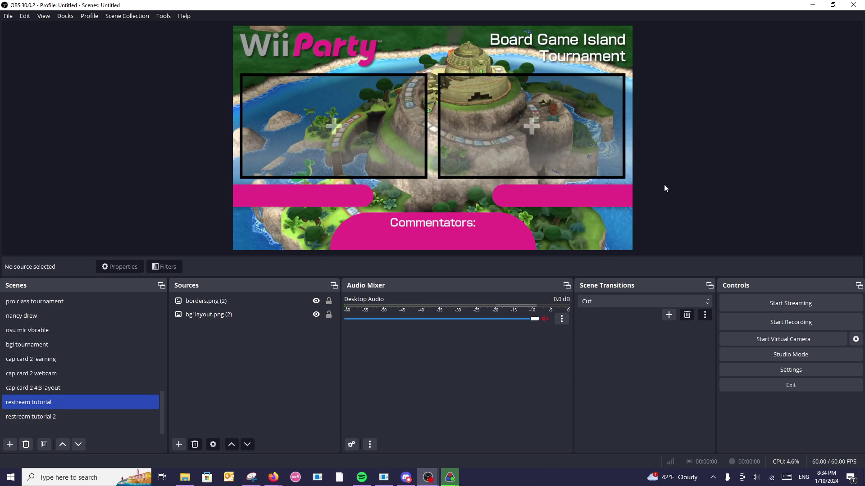
# Add a new Text (GDI+) source with the default name to the restream tutorial scene
pyautogui.click(179, 445)
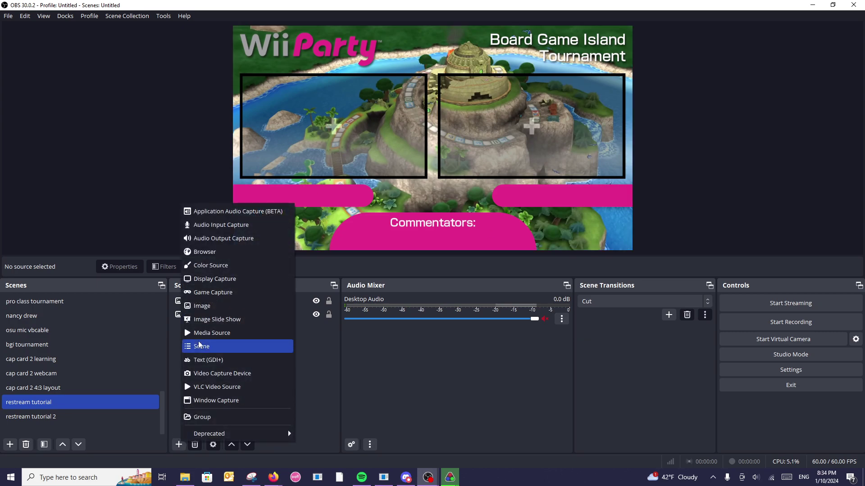
pyautogui.click(218, 360)
pyautogui.click(456, 292)
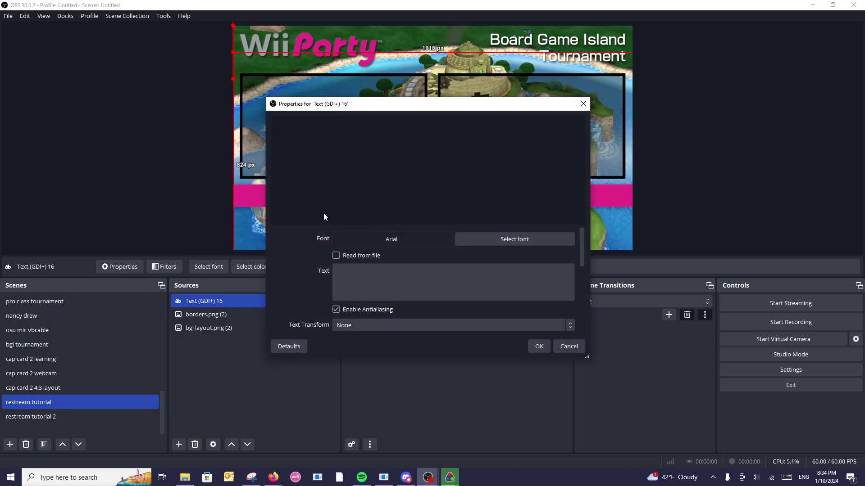
# Set the new text source's font to A-OTF Shin Go Pro B
pyautogui.click(482, 242)
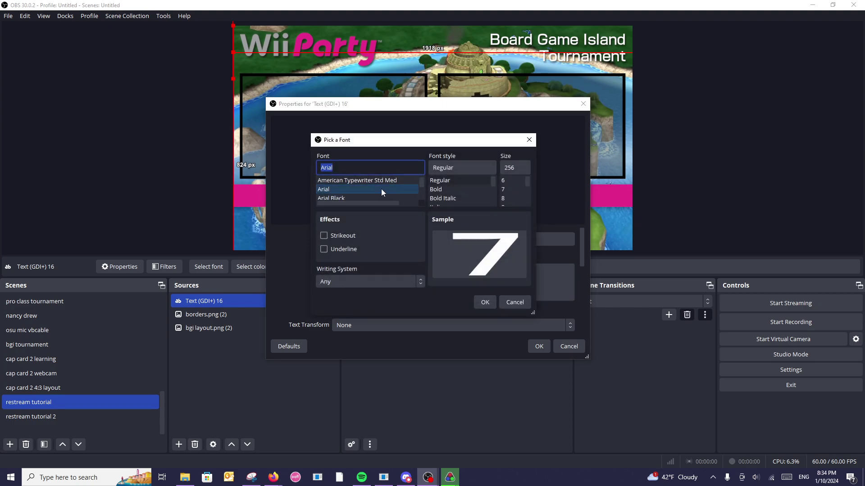
pyautogui.scroll(5, 382, 188)
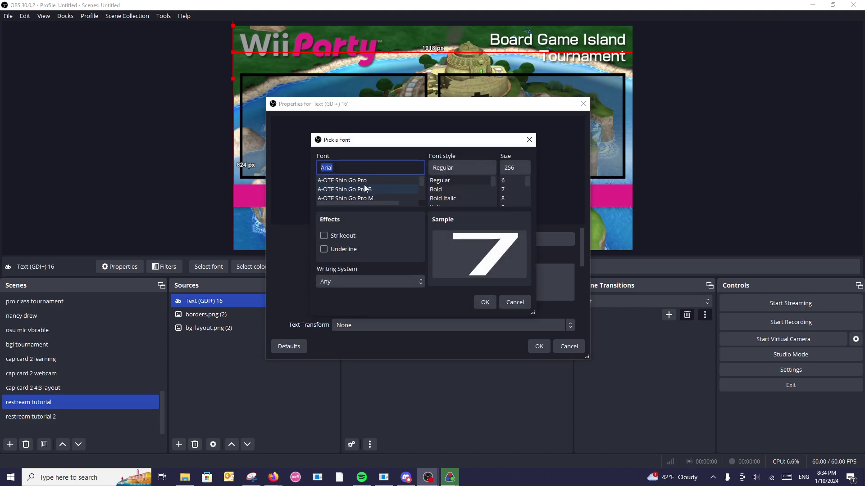
pyautogui.click(378, 189)
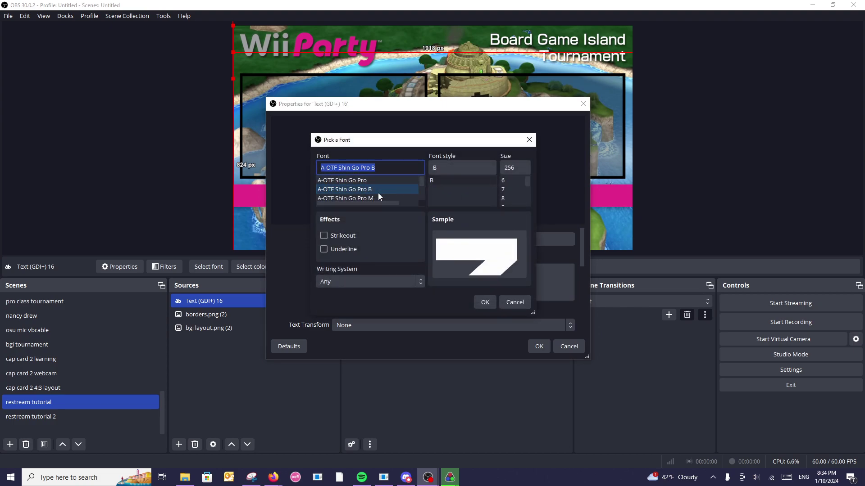
pyautogui.scroll(-1, 374, 191)
pyautogui.scroll(1, 374, 193)
pyautogui.click(374, 192)
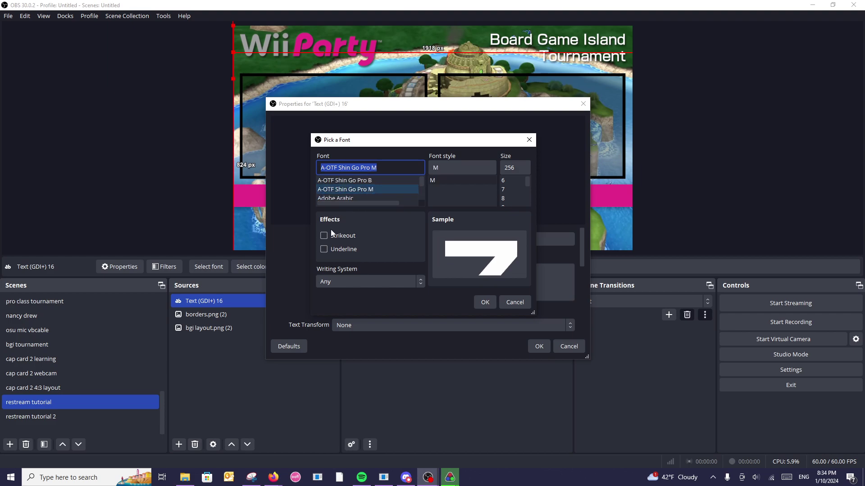
pyautogui.scroll(1, 355, 199)
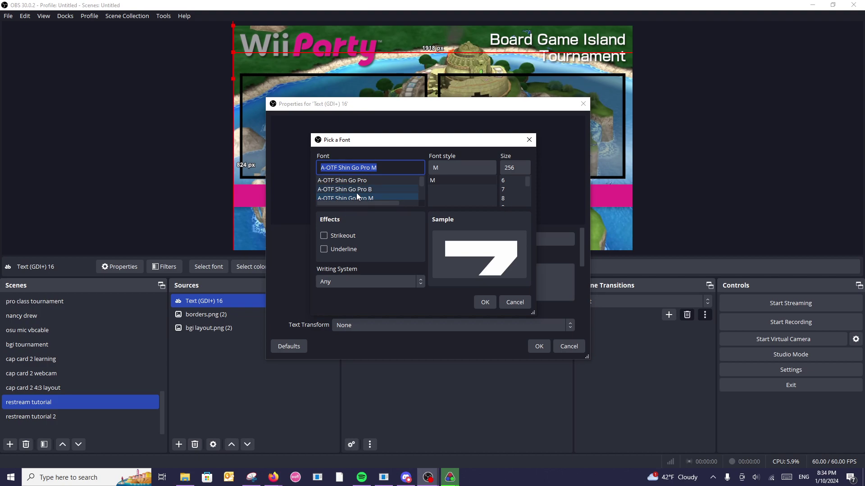
pyautogui.click(359, 191)
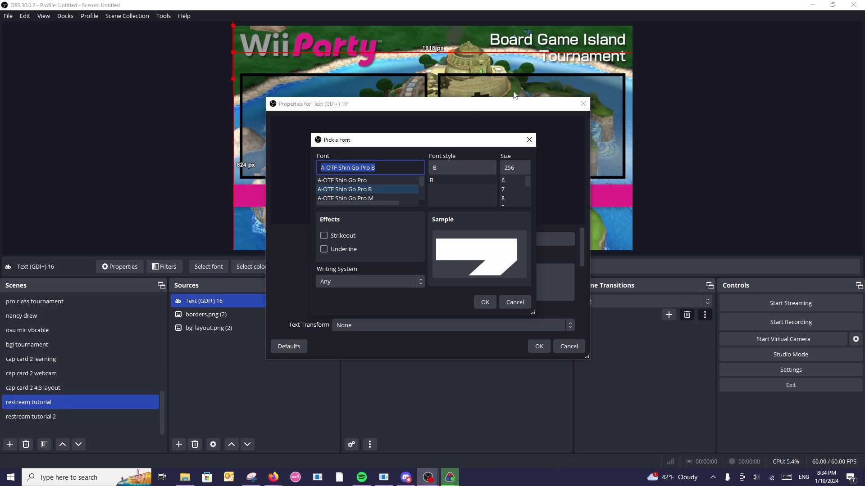
pyautogui.click(485, 302)
# Enter the placeholder text "fdgnlkdfglknfgdhm" in the new text source and accept its properties
pyautogui.moveTo(439, 109); pyautogui.dragTo(800, 129)
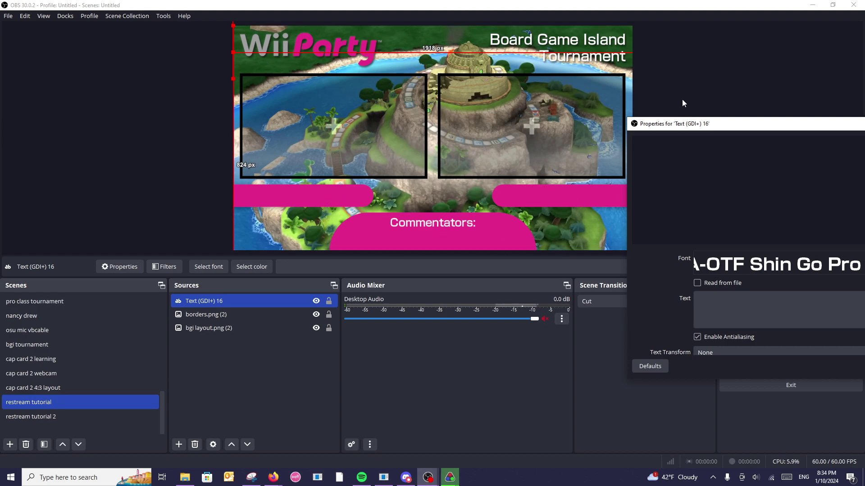
pyautogui.moveTo(676, 123); pyautogui.dragTo(270, 72)
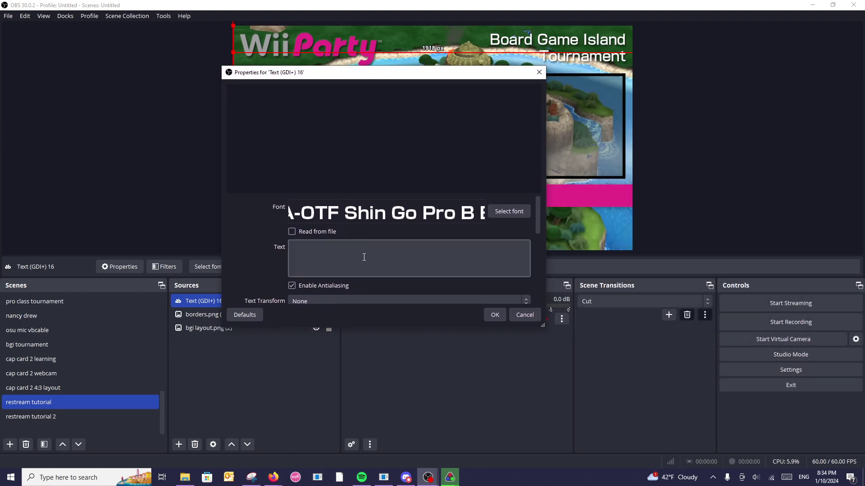
pyautogui.click(369, 254)
pyautogui.moveTo(354, 77); pyautogui.dragTo(596, 88)
pyautogui.write('fdgnlkdfglkn')
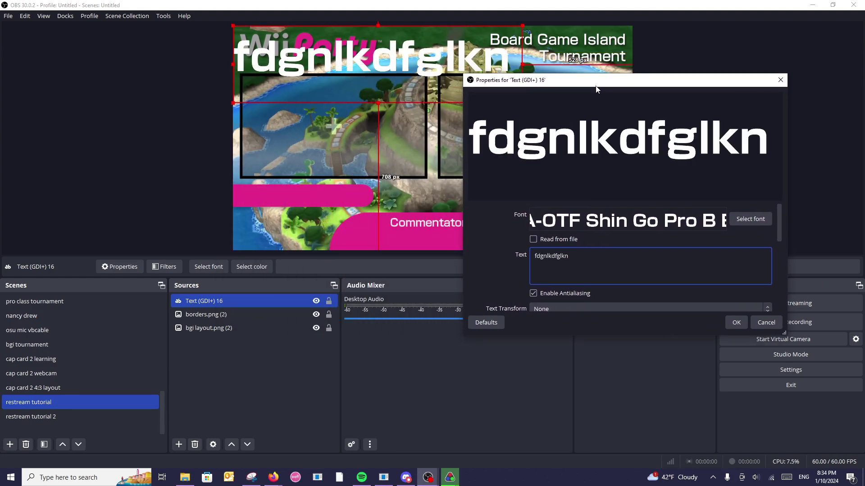
pyautogui.write('fgdhm')
pyautogui.click(736, 322)
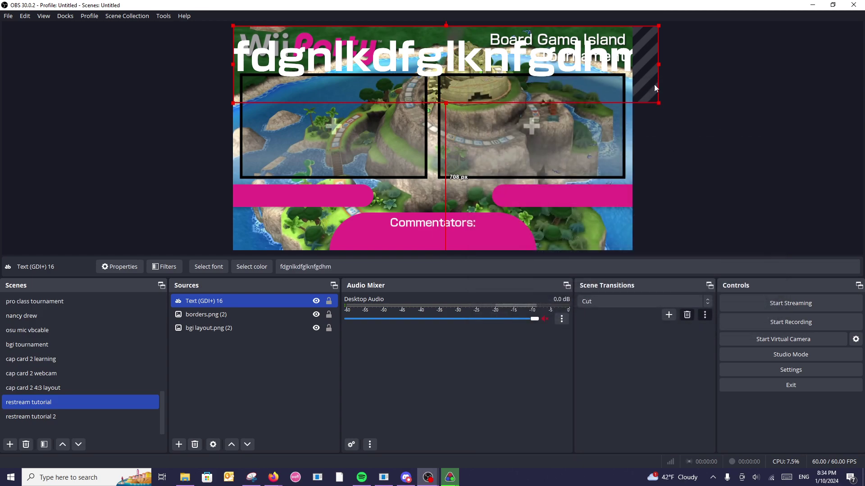
# Scale the placeholder text down and place it in the left pink name bar, about 34 px from the canvas's left edge
pyautogui.moveTo(661, 105); pyautogui.dragTo(358, 208)
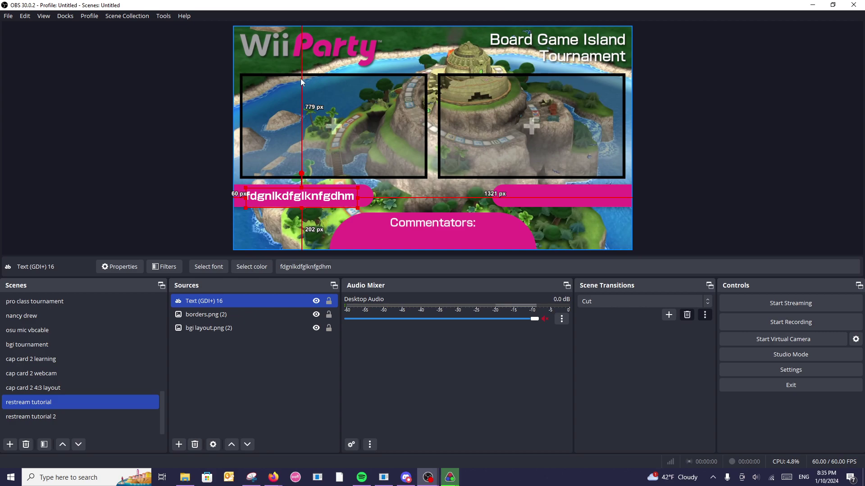
pyautogui.click(188, 135)
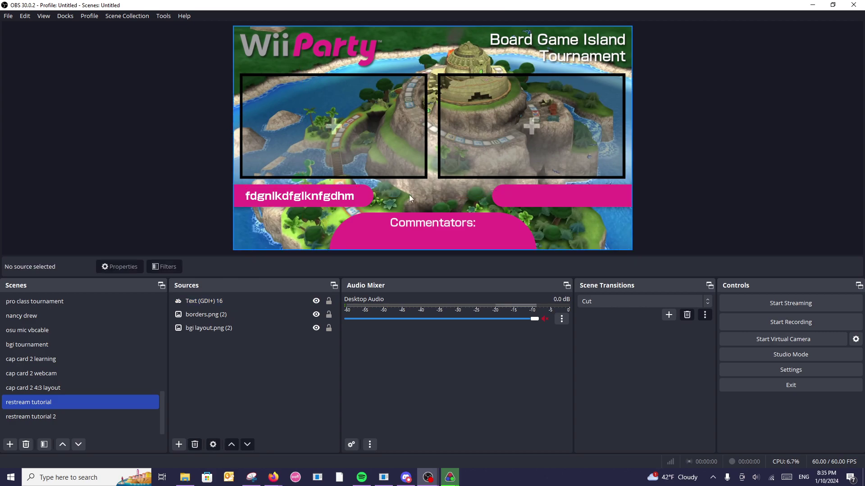
pyautogui.moveTo(339, 196); pyautogui.dragTo(338, 197)
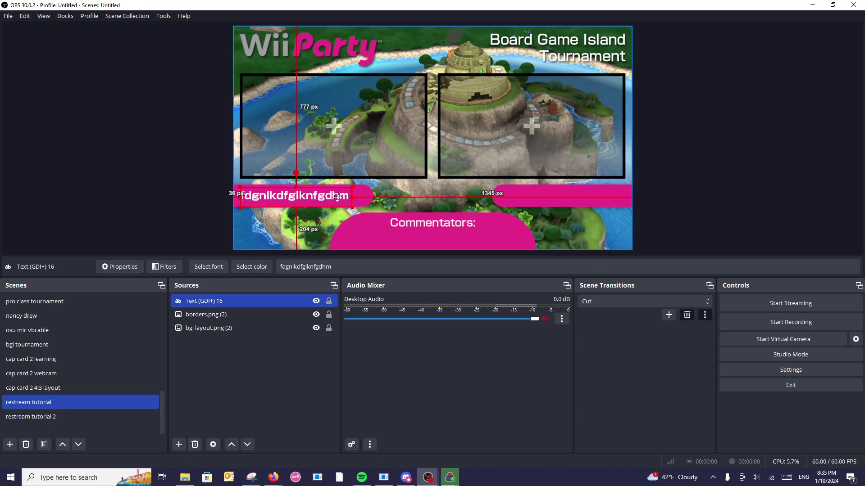
pyautogui.click(190, 194)
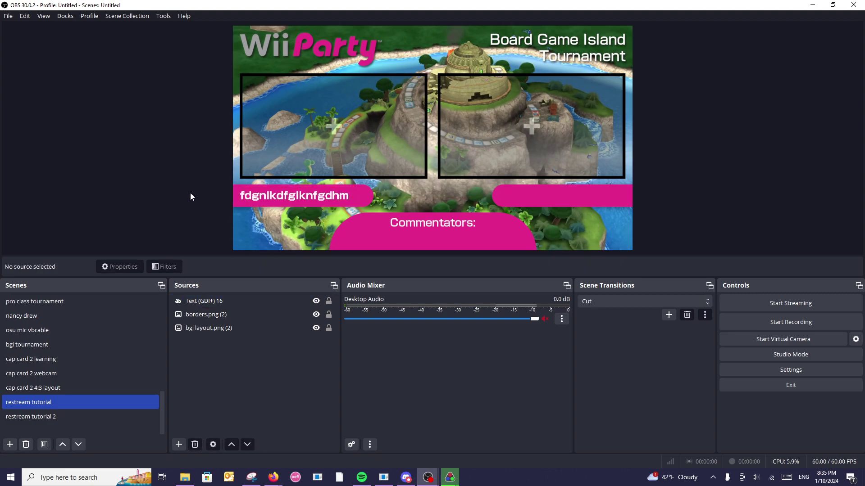
pyautogui.click(323, 199)
pyautogui.click(212, 179)
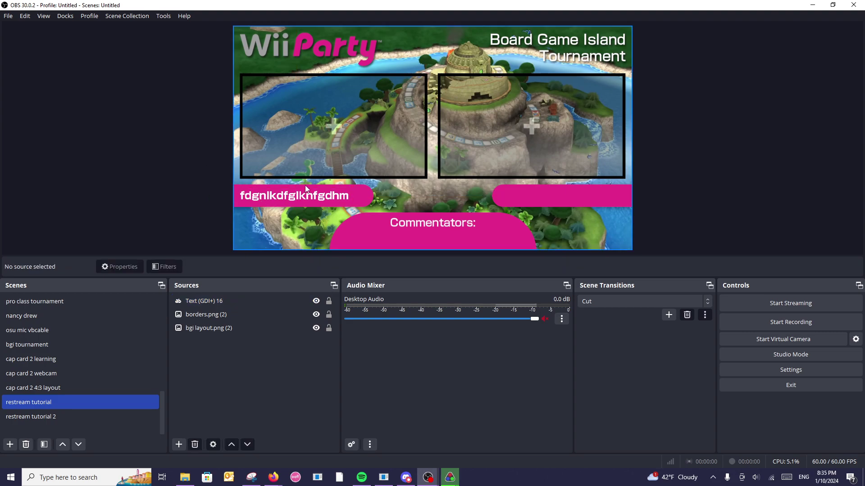
# Copy the placeholder text source that sits in the left pink name bar
pyautogui.click(318, 195)
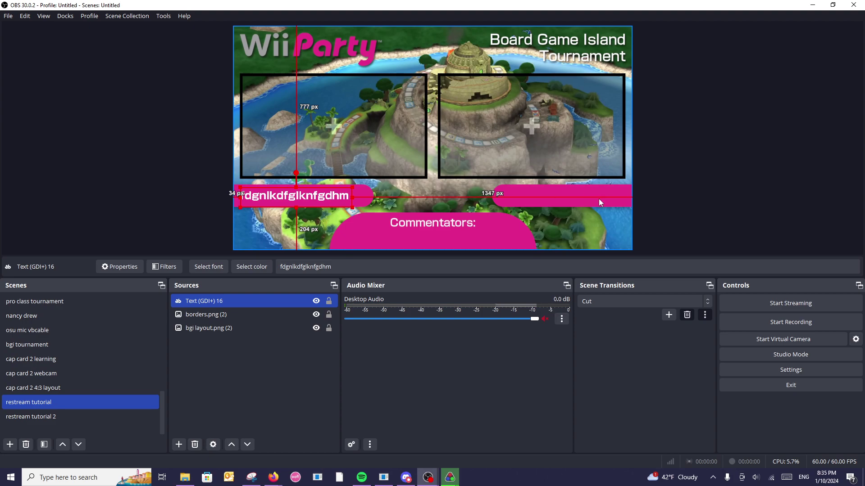
pyautogui.click(722, 126)
pyautogui.click(323, 199)
pyautogui.click(194, 154)
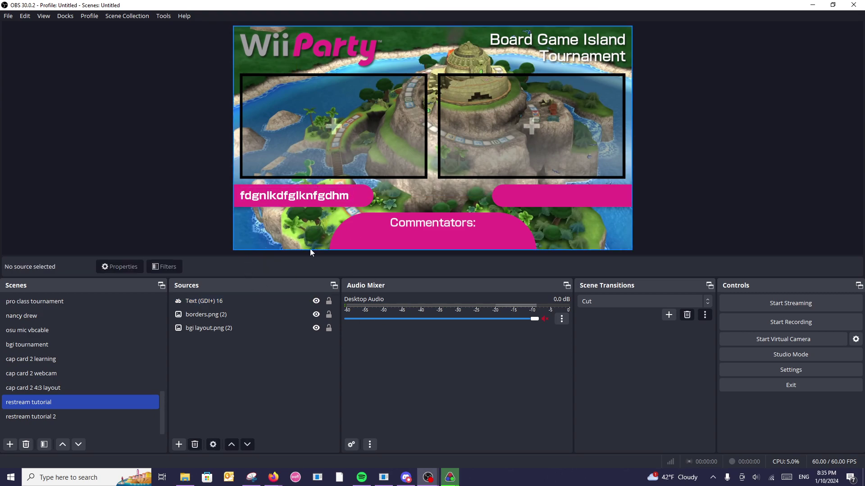
# Paste the text source as a reference and move the copy over the left game window, about 285 px from the canvas's left edge
pyautogui.rightClick(231, 345)
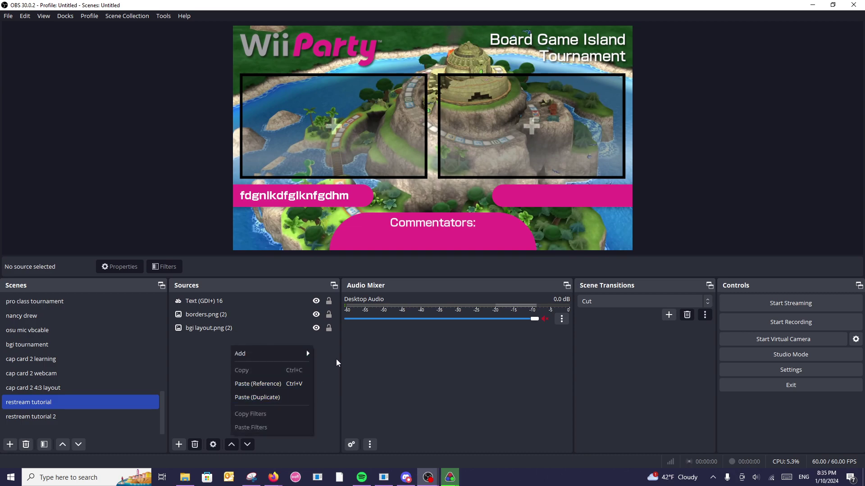
pyautogui.press('Escape')
pyautogui.hotkey('ctrl', 'v')
pyautogui.moveTo(306, 208); pyautogui.dragTo(401, 161)
# Change the reference copy's text to "fdgnlhjcvbmlkmcvblnk" and close its properties, discarding the changes
pyautogui.rightClick(374, 155)
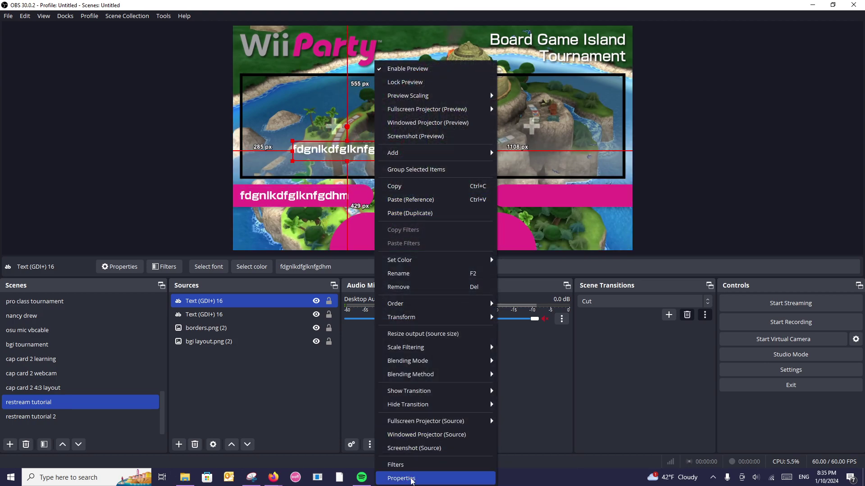
pyautogui.click(401, 479)
pyautogui.click(658, 306)
pyautogui.press('BackSpace')
pyautogui.press('BackSpace')
pyautogui.press('BackSpace')
pyautogui.press('BackSpace')
pyautogui.press('BackSpace')
pyautogui.press('BackSpace')
pyautogui.press('BackSpace')
pyautogui.press('BackSpace')
pyautogui.press('BackSpace')
pyautogui.press('BackSpace')
pyautogui.press('BackSpace')
pyautogui.press('BackSpace')
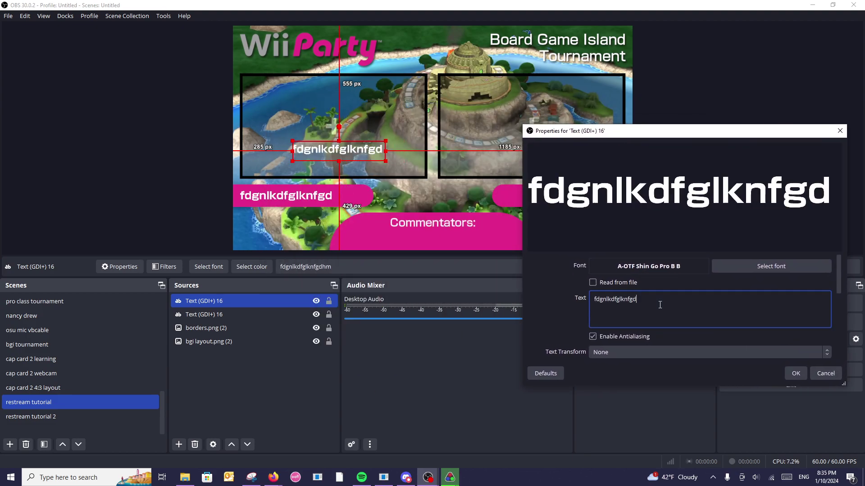
pyautogui.write('hjgghjghk')
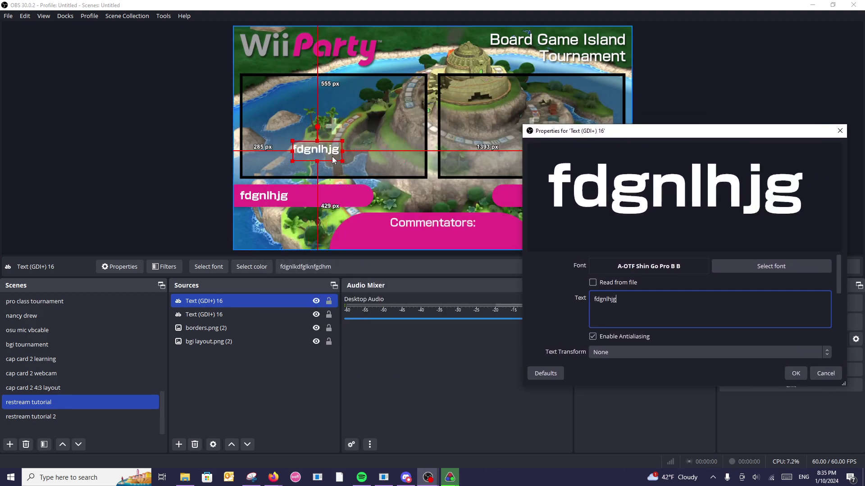
pyautogui.press('BackSpace')
pyautogui.press('BackSpace')
pyautogui.press('BackSpace')
pyautogui.press('BackSpace')
pyautogui.press('BackSpace')
pyautogui.press('BackSpace')
pyautogui.press('BackSpace')
pyautogui.write('cvbmlkmcvblnk')
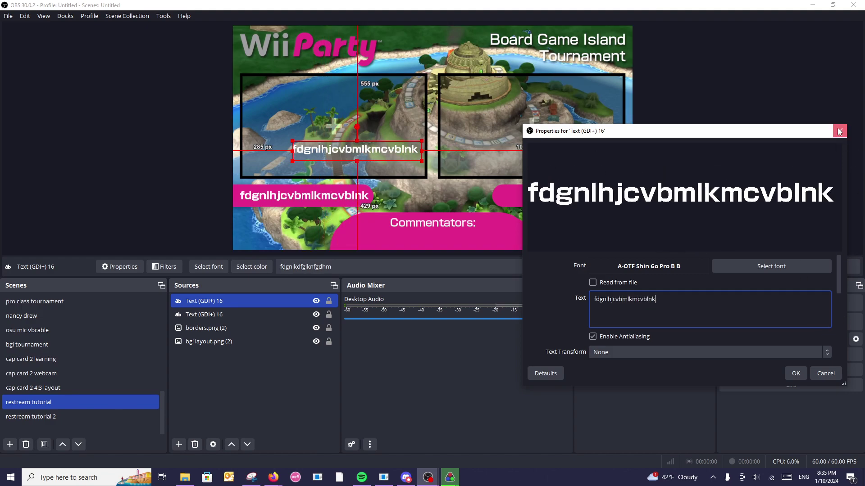
pyautogui.click(839, 131)
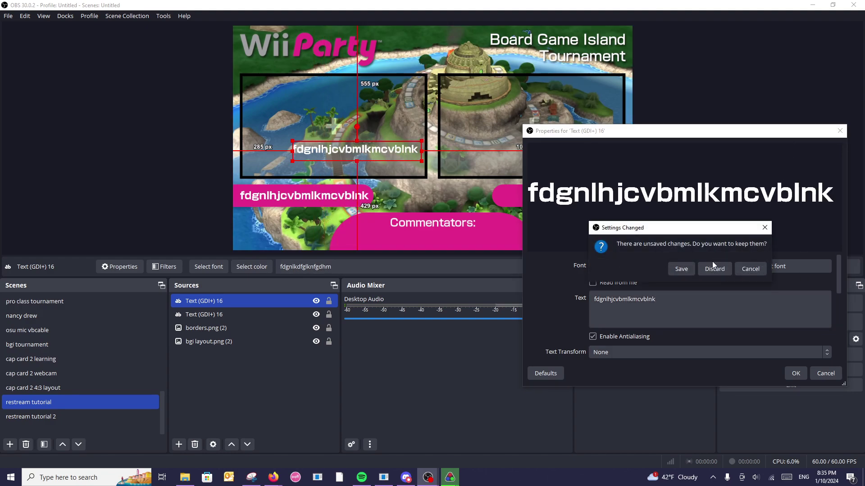
pyautogui.click(715, 269)
# Remove the referenced text copy over the left game window from the scene
pyautogui.click(506, 156)
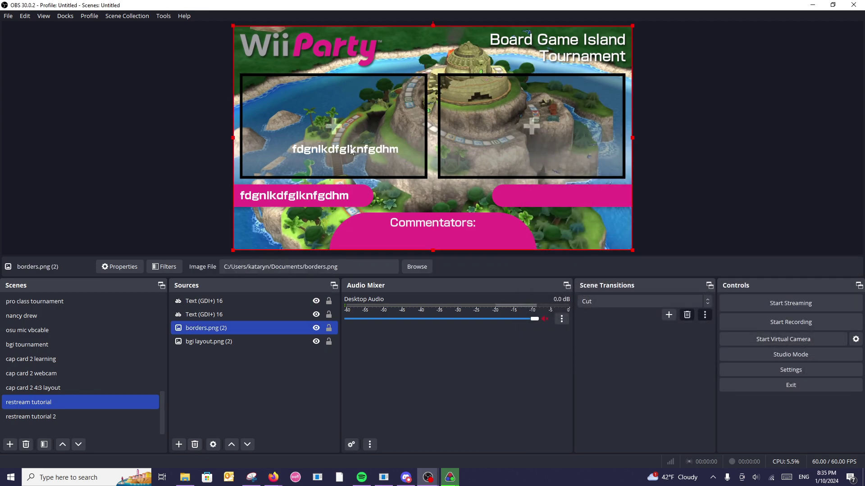
pyautogui.click(385, 158)
pyautogui.press('Delete')
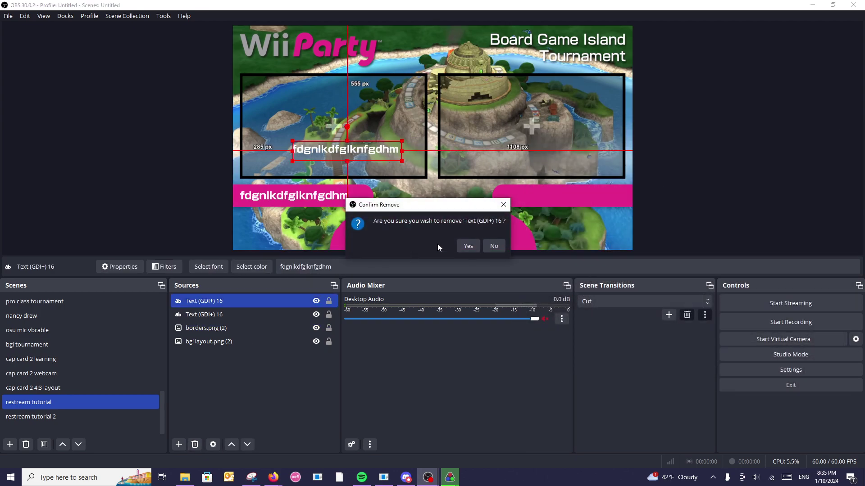
pyautogui.click(468, 246)
# Paste the text source as an independent duplicate and move it over the left game window, about 413 px from the canvas's left edge
pyautogui.rightClick(247, 382)
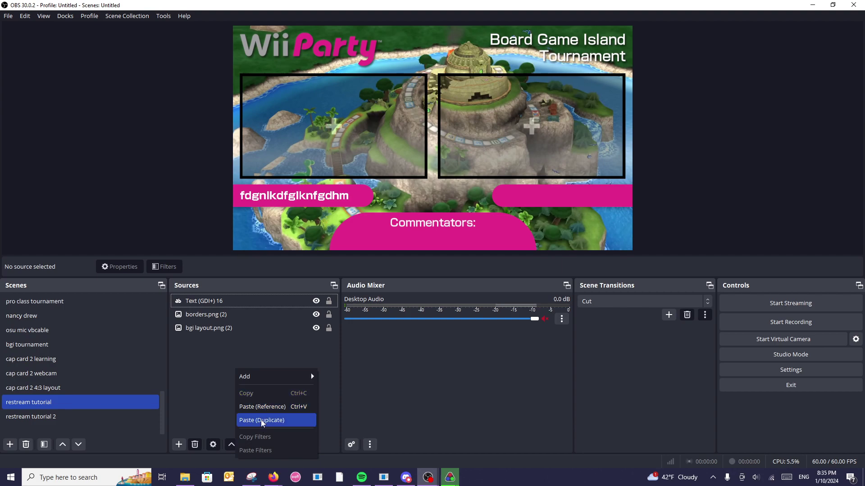
pyautogui.click(261, 419)
pyautogui.moveTo(293, 197); pyautogui.dragTo(371, 155)
# Shorten the duplicate's text to "fdgnlkdfg" and place it at the right end of the right pink name bar
pyautogui.rightClick(407, 154)
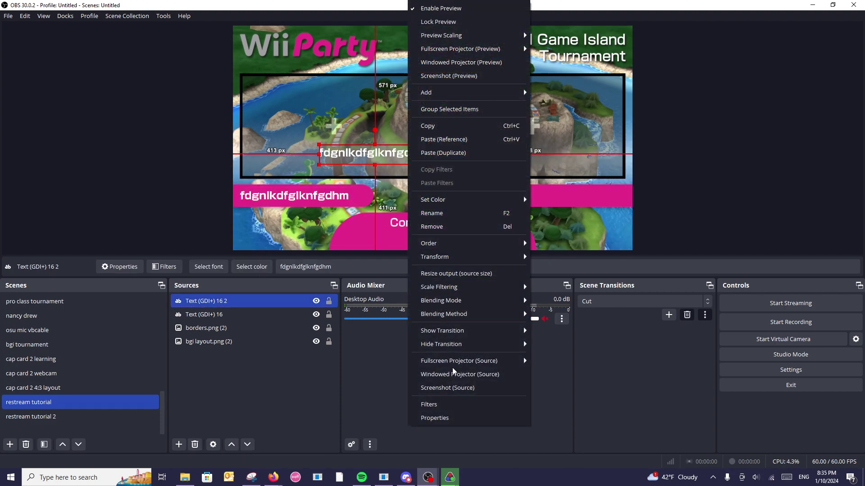
pyautogui.click(442, 415)
pyautogui.press('BackSpace')
pyautogui.press('BackSpace')
pyautogui.press('BackSpace')
pyautogui.press('BackSpace')
pyautogui.press('BackSpace')
pyautogui.moveTo(398, 105); pyautogui.dragTo(676, 109)
pyautogui.press('BackSpace')
pyautogui.press('BackSpace')
pyautogui.press('BackSpace')
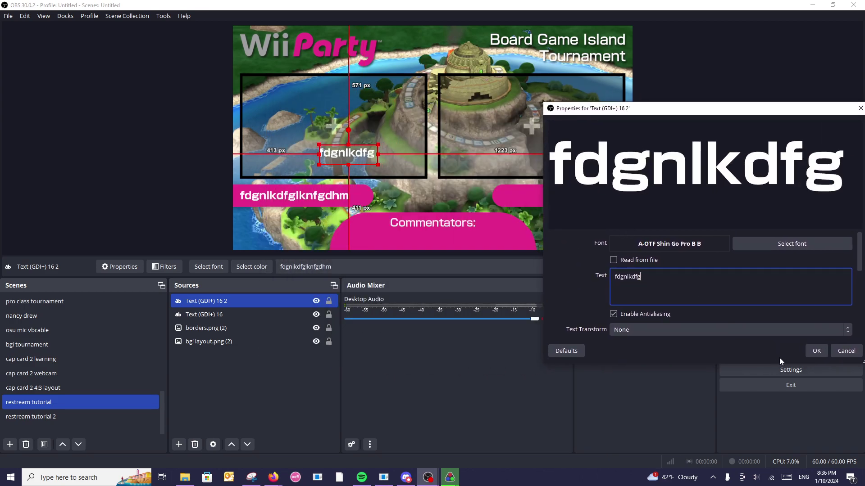
pyautogui.click(816, 351)
pyautogui.moveTo(348, 153); pyautogui.dragTo(623, 183)
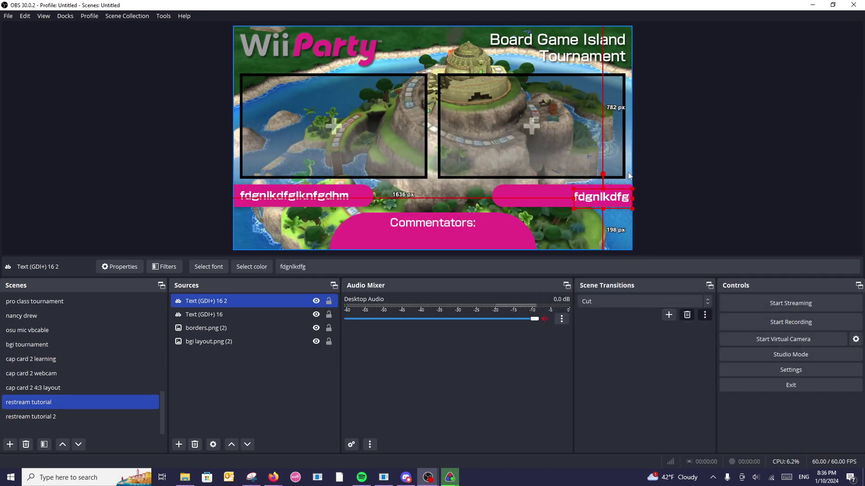
pyautogui.click(684, 152)
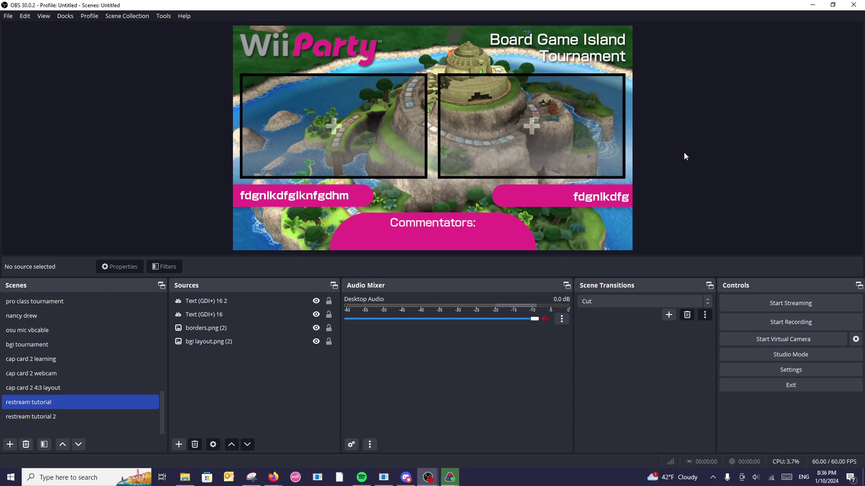
# Nudge the placeholder text in the left name bar horizontally to about 93 px from the canvas's left edge
pyautogui.click(342, 199)
pyautogui.press('Right')
pyautogui.press('Right')
pyautogui.press('Right')
pyautogui.press('Right')
pyautogui.press('Right')
pyautogui.press('Right')
pyautogui.press('Right')
pyautogui.press('Right')
pyautogui.press('Right')
pyautogui.press('Right')
pyautogui.press('Right')
pyautogui.press('Right')
pyautogui.press('Right')
pyautogui.press('Right')
pyautogui.press('Right')
pyautogui.press('Right')
pyautogui.press('Right')
pyautogui.press('Right')
pyautogui.press('Right')
pyautogui.press('Right')
pyautogui.press('Right')
pyautogui.press('Right')
pyautogui.press('Right')
pyautogui.press('Right')
pyautogui.press('Right')
pyautogui.press('Right')
pyautogui.press('Right')
pyautogui.press('Right')
pyautogui.press('Right')
pyautogui.press('Right')
pyautogui.press('Right')
pyautogui.press('Right')
pyautogui.press('Right')
pyautogui.press('Right')
pyautogui.press('Right')
pyautogui.press('Right')
pyautogui.press('Right')
pyautogui.press('Right')
pyautogui.press('Right')
pyautogui.press('Right')
pyautogui.press('Right')
pyautogui.press('Right')
pyautogui.press('Right')
pyautogui.press('Right')
pyautogui.press('Right')
pyautogui.press('Right')
pyautogui.press('Right')
pyautogui.press('Right')
pyautogui.press('Right')
pyautogui.press('Right')
pyautogui.press('Left')
pyautogui.press('Left')
pyautogui.press('Left')
pyautogui.press('Left')
pyautogui.press('Left')
pyautogui.press('Left')
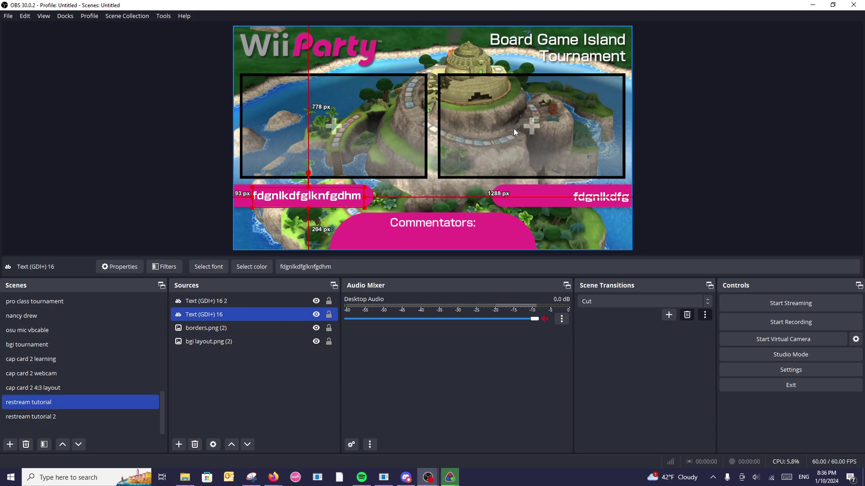
# Nudge the placeholder text in the left name bar horizontally to about 35 px from the canvas's left edge
pyautogui.press('Left')
pyautogui.press('Left')
pyautogui.press('Left')
pyautogui.press('Left')
pyautogui.press('Left')
pyautogui.press('Left')
pyautogui.press('Left')
pyautogui.press('Left')
pyautogui.press('Left')
pyautogui.press('Left')
pyautogui.press('Left')
pyautogui.press('Left')
pyautogui.press('Left')
pyautogui.press('Left')
pyautogui.press('Left')
pyautogui.press('Left')
pyautogui.press('Left')
pyautogui.press('Left')
pyautogui.press('Left')
pyautogui.press('Left')
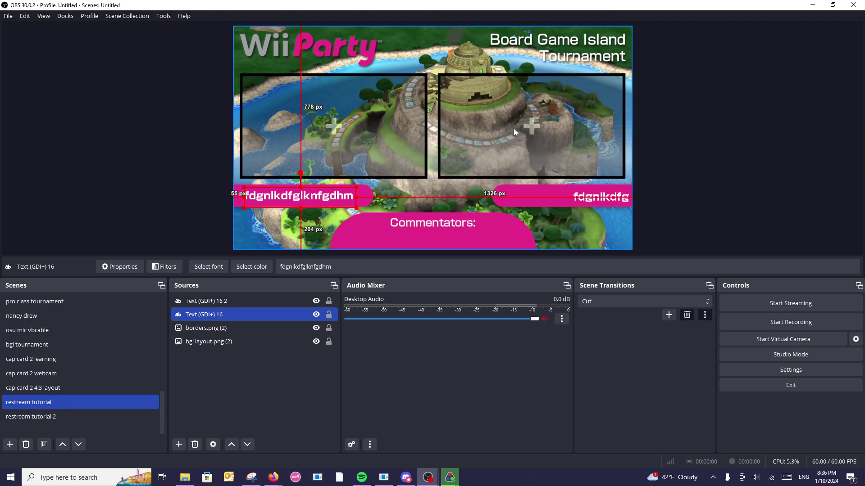
pyautogui.press('Right')
pyautogui.press('Right')
pyautogui.press('Right')
pyautogui.press('Right')
pyautogui.press('Right')
pyautogui.press('Right')
pyautogui.press('Right')
pyautogui.press('Right')
pyautogui.press('Right')
pyautogui.press('Right')
pyautogui.press('Right')
pyautogui.press('Right')
pyautogui.press('Right')
pyautogui.press('Right')
pyautogui.press('Right')
pyautogui.press('Right')
pyautogui.press('Right')
pyautogui.press('Right')
pyautogui.press('Right')
pyautogui.press('Right')
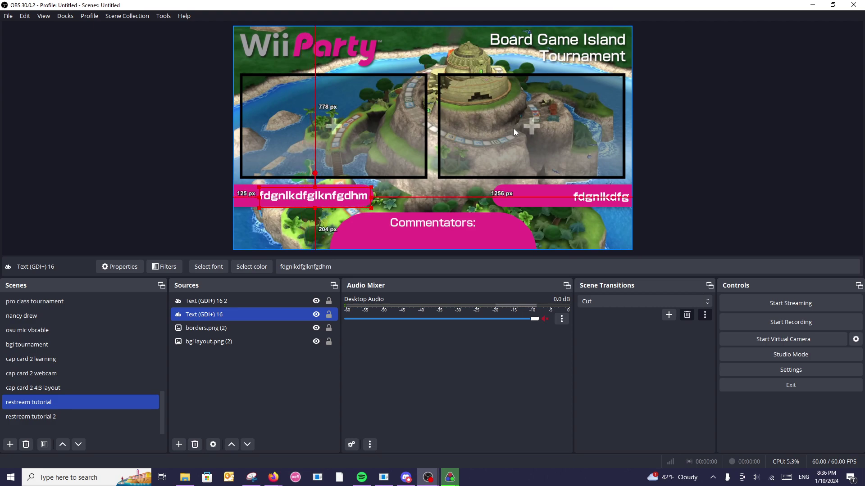
pyautogui.press('Left')
pyautogui.press('Left')
pyautogui.press('Left')
pyautogui.press('Left')
pyautogui.press('Left')
pyautogui.press('Left')
pyautogui.press('Left')
pyautogui.press('Left')
pyautogui.press('Left')
pyautogui.press('Left')
pyautogui.press('Left')
pyautogui.press('Left')
pyautogui.press('Left')
pyautogui.press('Left')
pyautogui.press('Left')
pyautogui.press('Left')
pyautogui.press('Left')
pyautogui.press('Left')
pyautogui.press('Left')
pyautogui.press('Left')
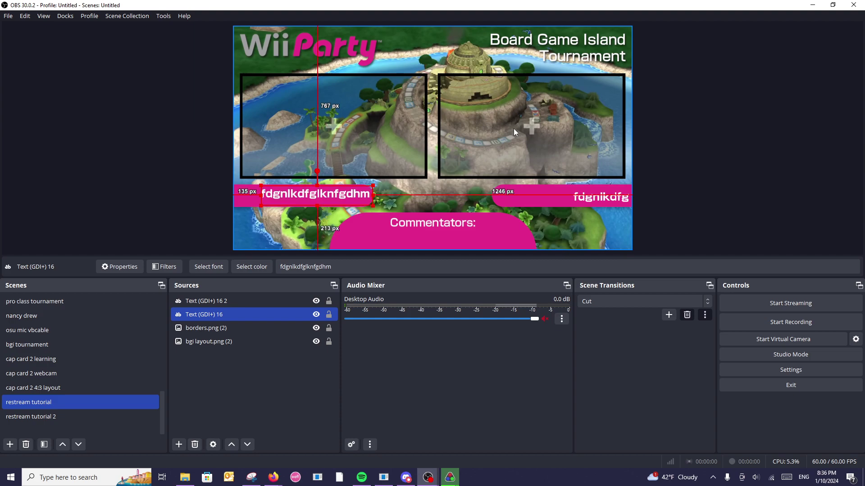
pyautogui.press('Left')
pyautogui.press('Left')
pyautogui.press('Left')
pyautogui.press('Left')
pyautogui.press('Left')
pyautogui.press('Left')
pyautogui.press('Left')
pyautogui.press('Left')
pyautogui.press('Left')
pyautogui.press('Left')
pyautogui.press('Left')
pyautogui.press('Left')
pyautogui.press('Left')
pyautogui.press('Left')
pyautogui.press('Left')
pyautogui.press('Left')
pyautogui.press('Left')
pyautogui.press('Left')
pyautogui.press('Left')
pyautogui.press('Left')
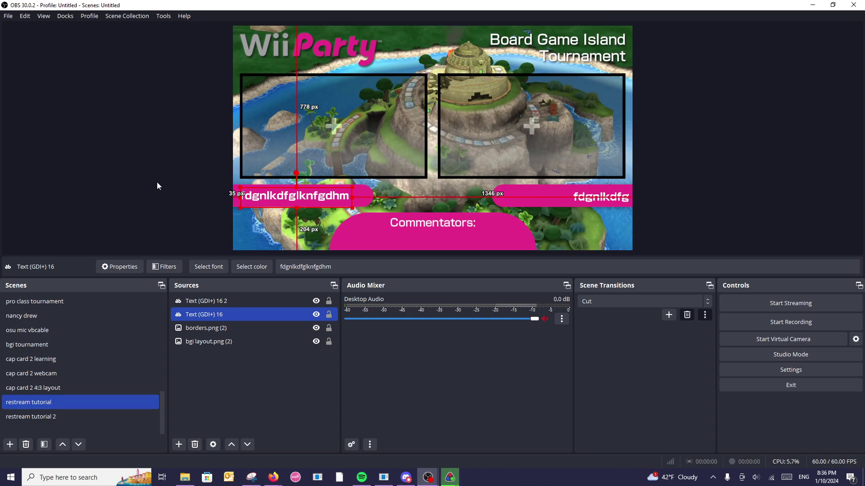
pyautogui.click(150, 168)
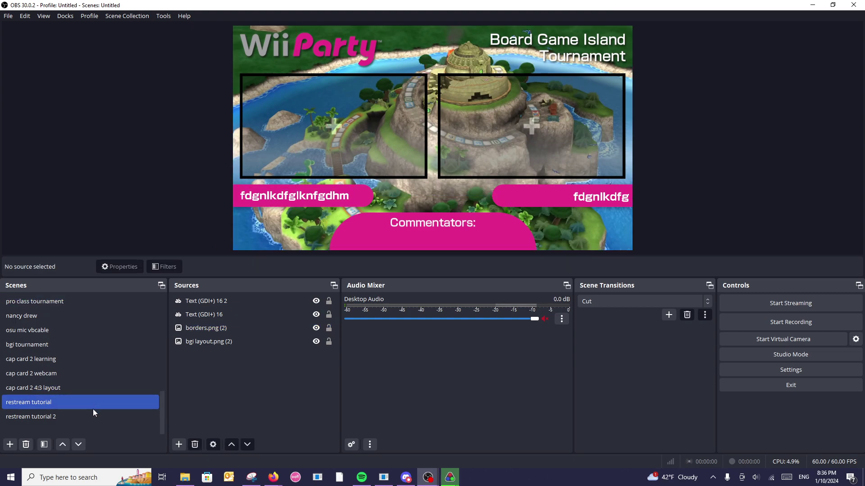
pyautogui.click(140, 421)
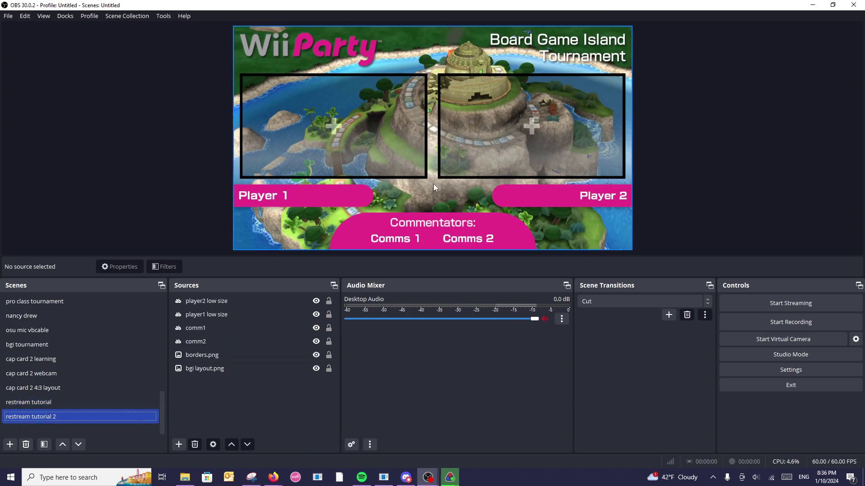
pyautogui.click(666, 169)
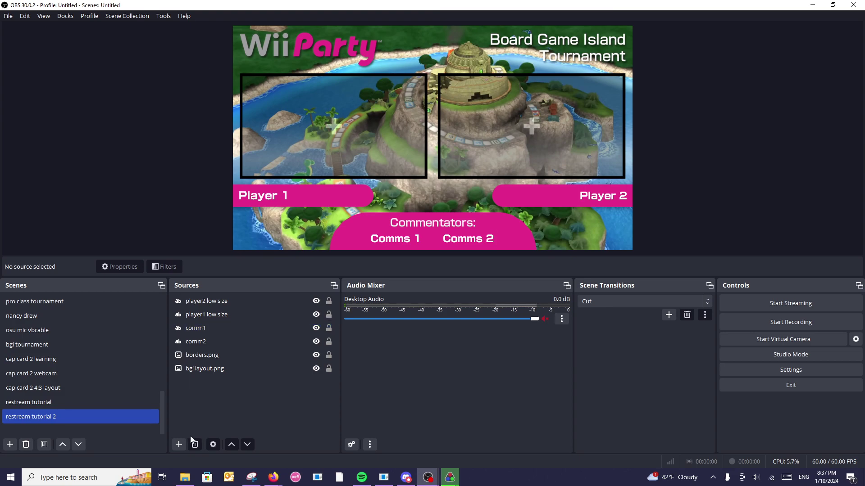
pyautogui.click(179, 444)
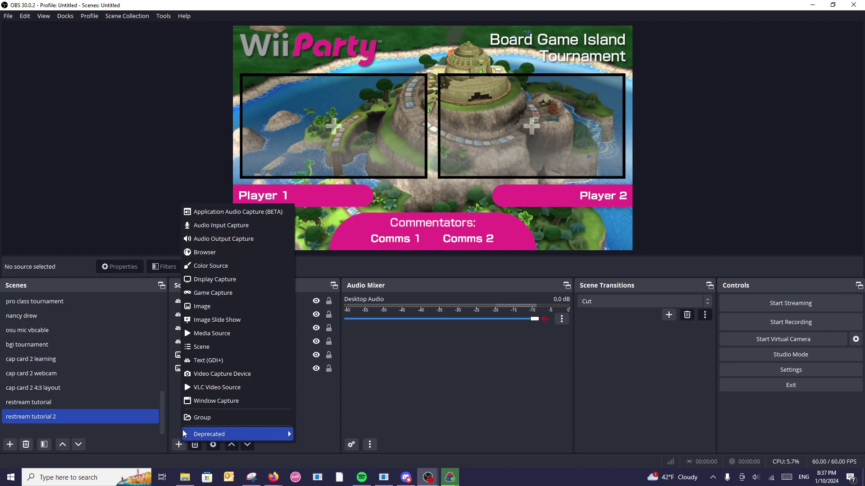
pyautogui.click(221, 251)
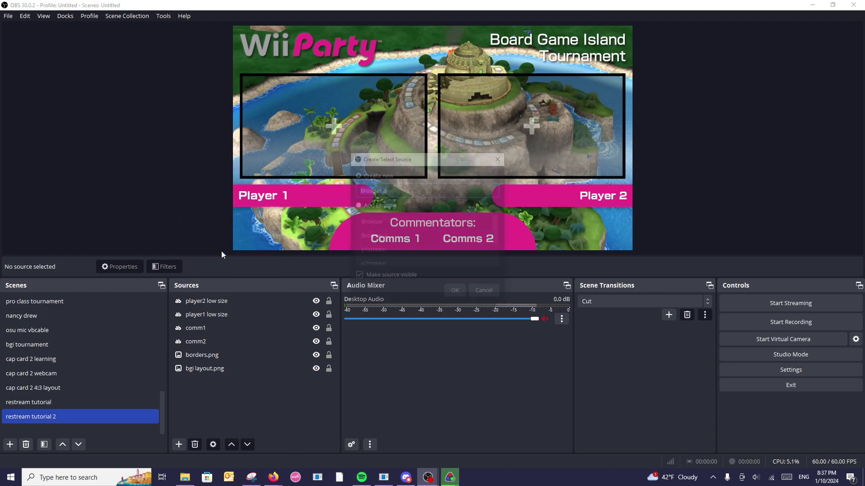
pyautogui.click(457, 297)
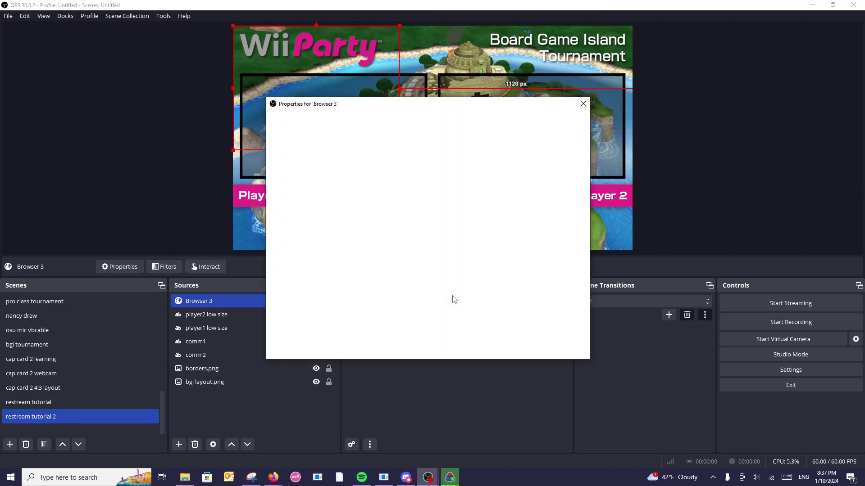
pyautogui.click(445, 251)
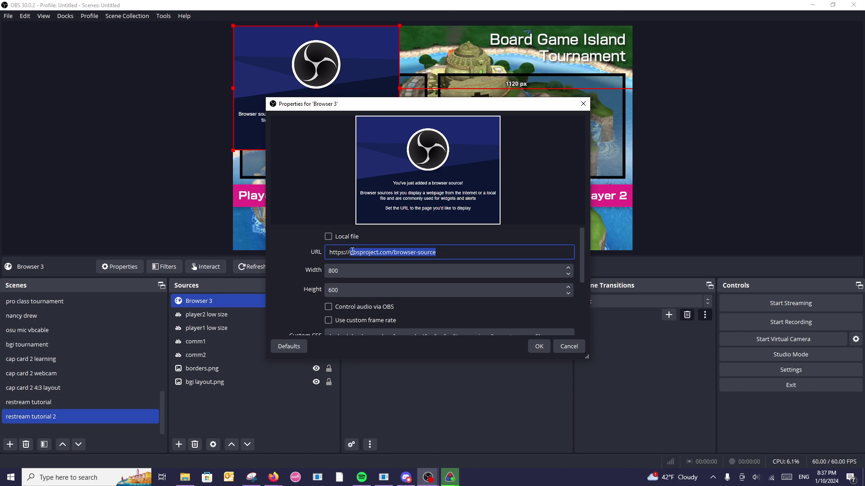
pyautogui.write('twitch.tv/sblectric')
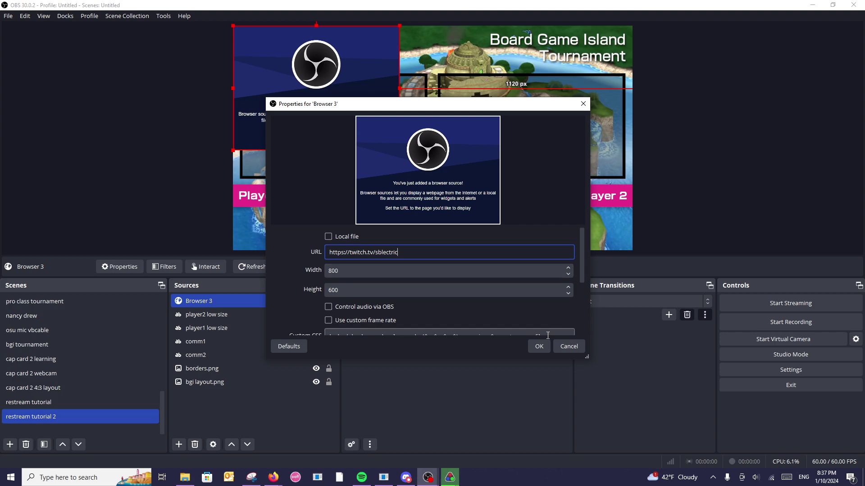
pyautogui.click(540, 347)
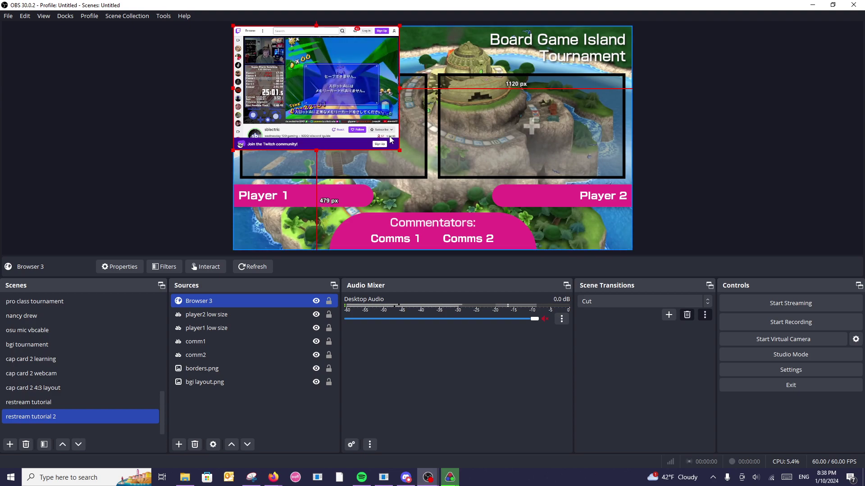
# Move the browser source over the left game window, about 46 px from the canvas's left edge and 92 px from its top
pyautogui.hotkey('shift', 'Down')
pyautogui.hotkey('shift', 'Down')
pyautogui.hotkey('shift', 'Down')
pyautogui.hotkey('shift', 'Down')
pyautogui.hotkey('shift', 'Down')
pyautogui.hotkey('shift', 'Down')
pyautogui.hotkey('shift', 'Down')
pyautogui.hotkey('shift', 'Down')
pyautogui.hotkey('shift', 'Down')
pyautogui.hotkey('shift', 'Down')
pyautogui.rightClick(203, 302)
pyautogui.click(123, 190)
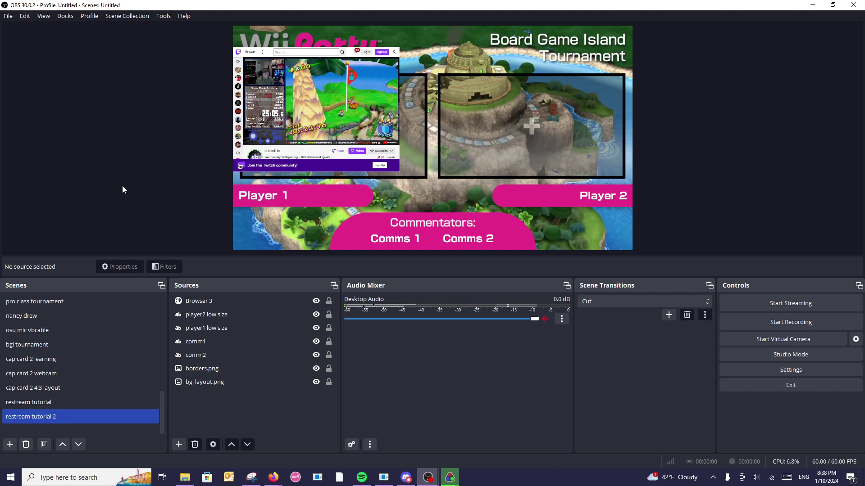
pyautogui.moveTo(323, 60); pyautogui.dragTo(325, 64)
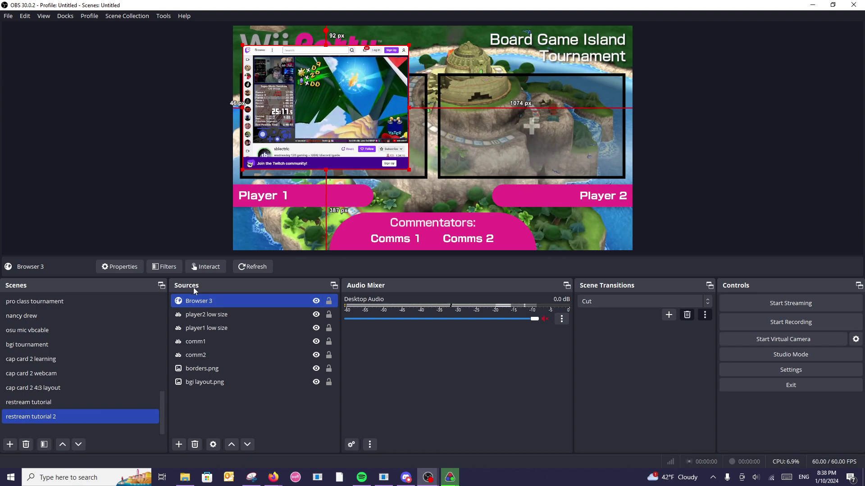
# Interact with the browser source to adjust the Twitch player's volume, and close the interaction window
pyautogui.rightClick(208, 301)
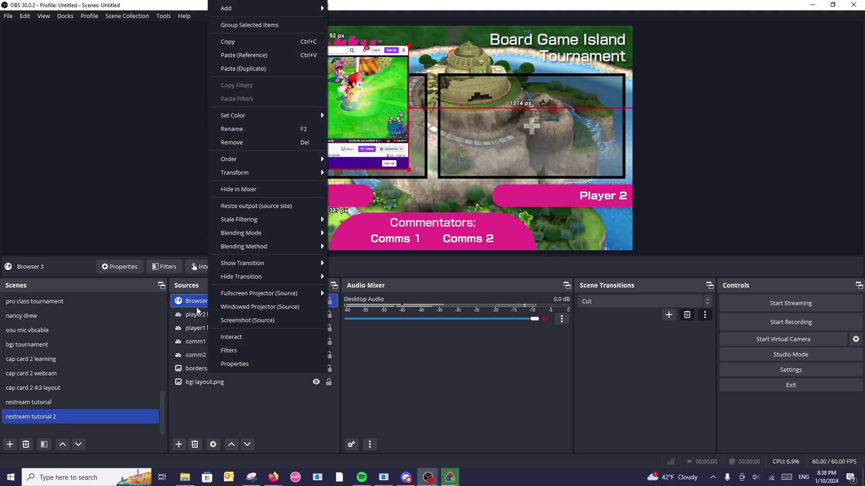
pyautogui.click(236, 337)
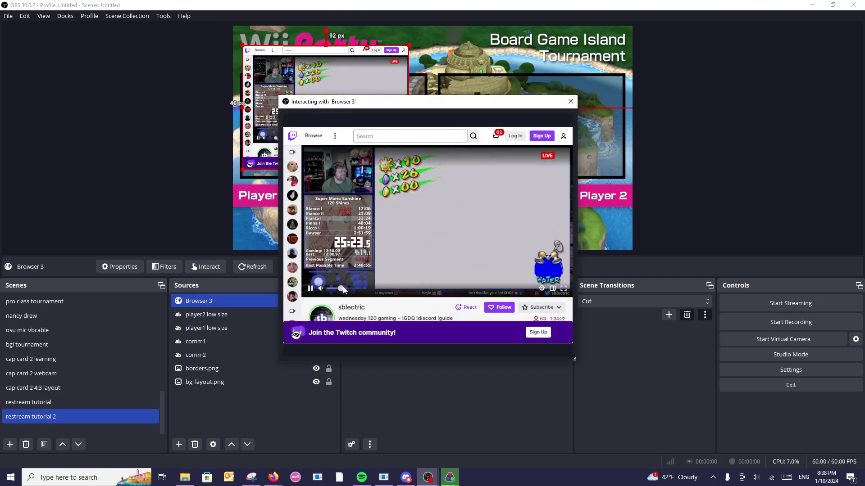
pyautogui.moveTo(341, 292); pyautogui.dragTo(328, 289)
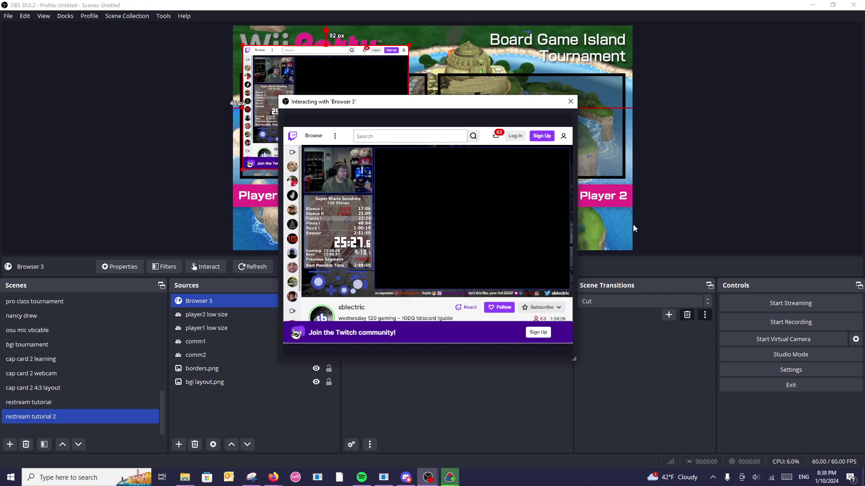
pyautogui.moveTo(331, 292)
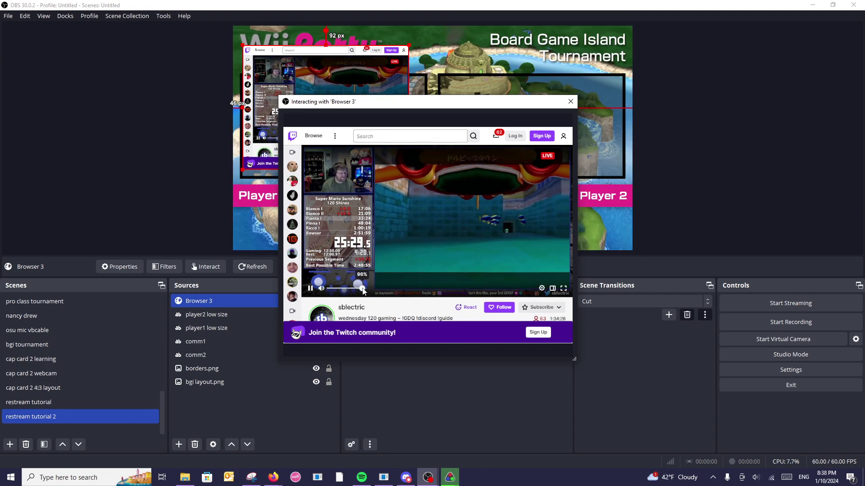
pyautogui.moveTo(332, 292); pyautogui.dragTo(335, 292)
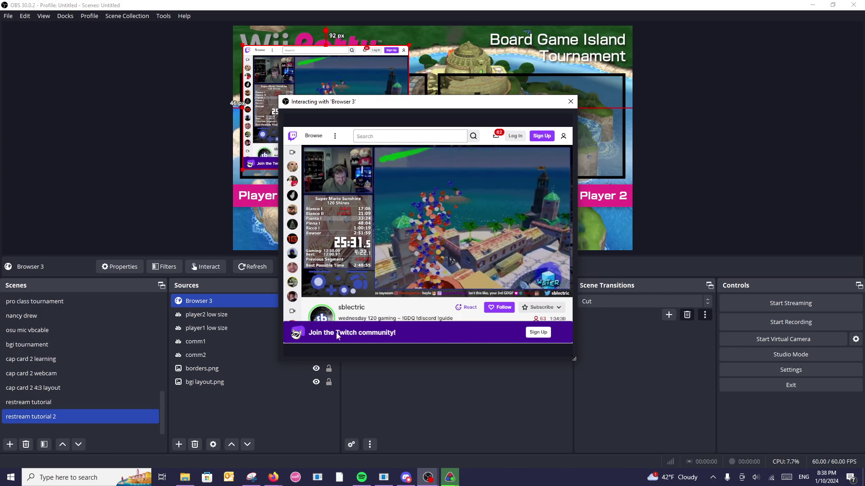
pyautogui.click(570, 101)
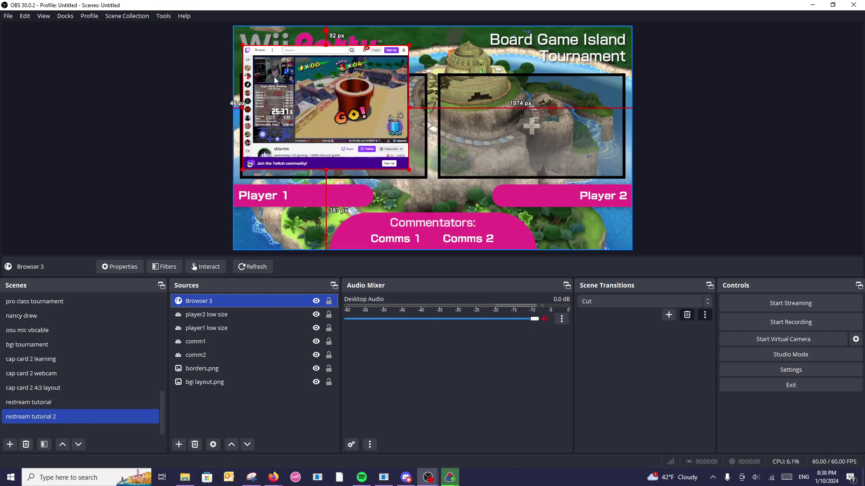
# Crop the browser source's left, top and bottom to the stream video and place it about 115 px from the canvas's left edge, 216 px from its top
pyautogui.press('alt')
pyautogui.moveTo(242, 108); pyautogui.dragTo(252, 108)
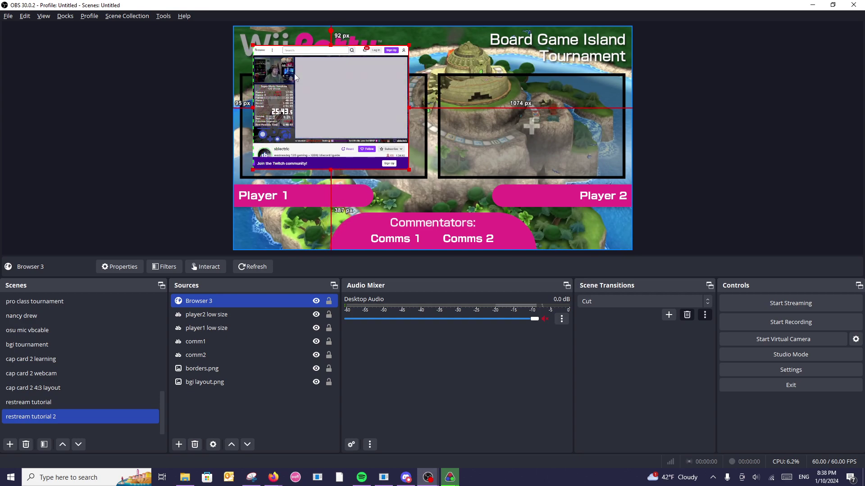
pyautogui.moveTo(331, 45); pyautogui.dragTo(335, 55)
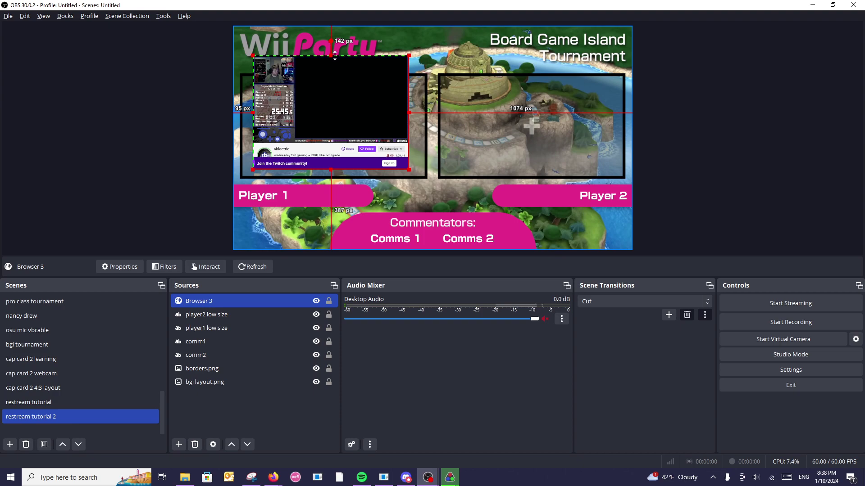
pyautogui.moveTo(331, 170); pyautogui.dragTo(334, 141)
pyautogui.moveTo(332, 103)
pyautogui.mouseDown()
pyautogui.moveTo(320, 122)
pyautogui.moveTo(335, 117)
pyautogui.mouseUp()
pyautogui.moveTo(335, 156); pyautogui.dragTo(336, 189)
pyautogui.moveTo(344, 161); pyautogui.dragTo(350, 162)
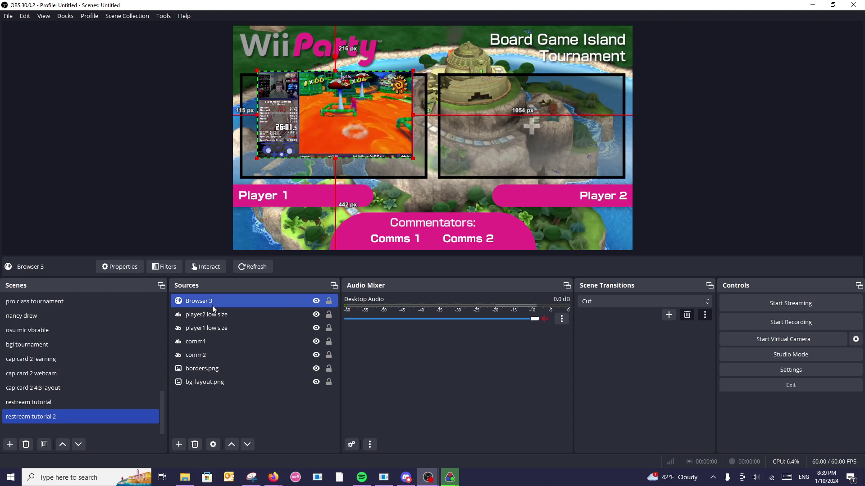
# Reorder the browser source beneath borders.png and scale it to fill the left game window
pyautogui.moveTo(201, 300); pyautogui.dragTo(207, 372)
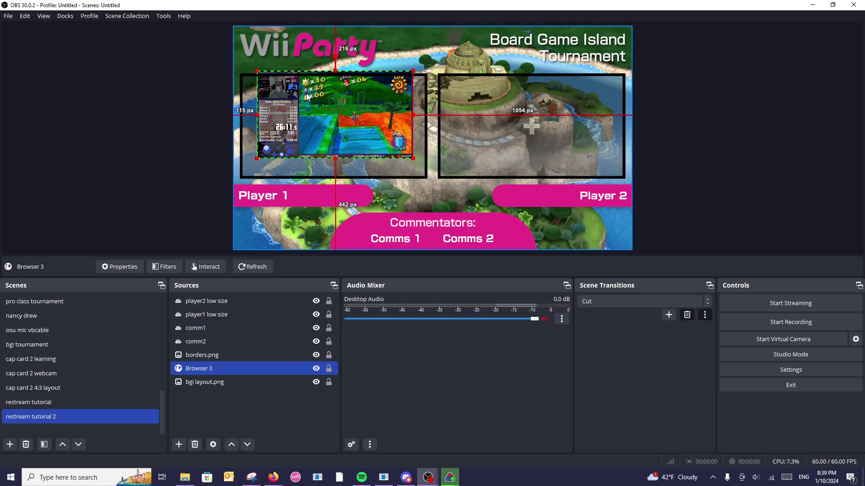
pyautogui.moveTo(314, 108)
pyautogui.mouseDown()
pyautogui.moveTo(328, 105)
pyautogui.moveTo(343, 78)
pyautogui.moveTo(427, 83)
pyautogui.moveTo(418, 76)
pyautogui.moveTo(381, 79)
pyautogui.moveTo(433, 84)
pyautogui.moveTo(513, 110)
pyautogui.moveTo(473, 124)
pyautogui.moveTo(414, 110)
pyautogui.moveTo(370, 153)
pyautogui.moveTo(419, 155)
pyautogui.moveTo(295, 155)
pyautogui.moveTo(408, 106)
pyautogui.moveTo(298, 108)
pyautogui.mouseUp()
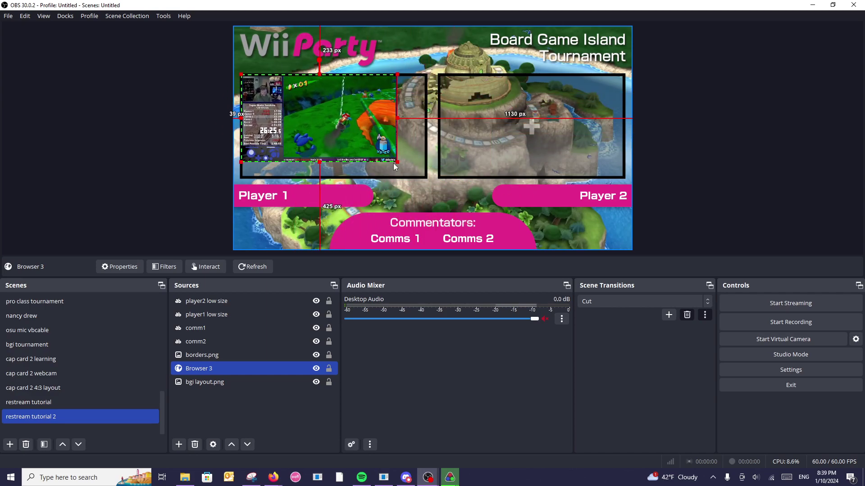
pyautogui.moveTo(397, 162); pyautogui.dragTo(428, 181)
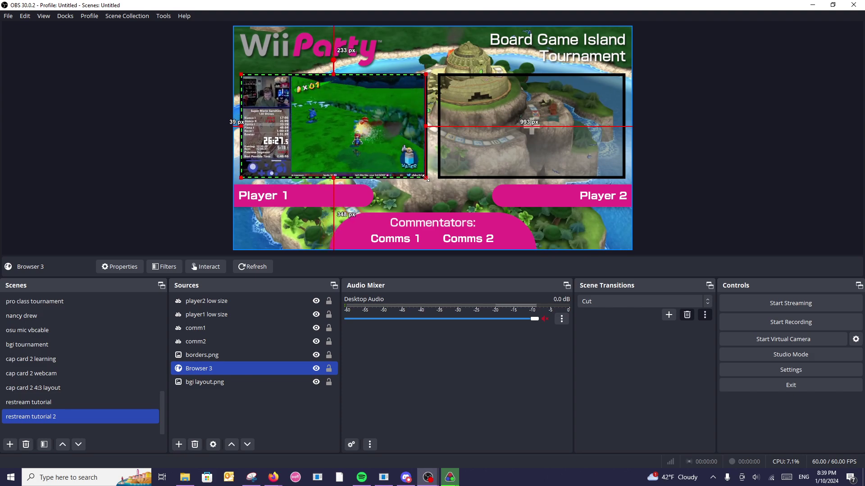
pyautogui.click(747, 113)
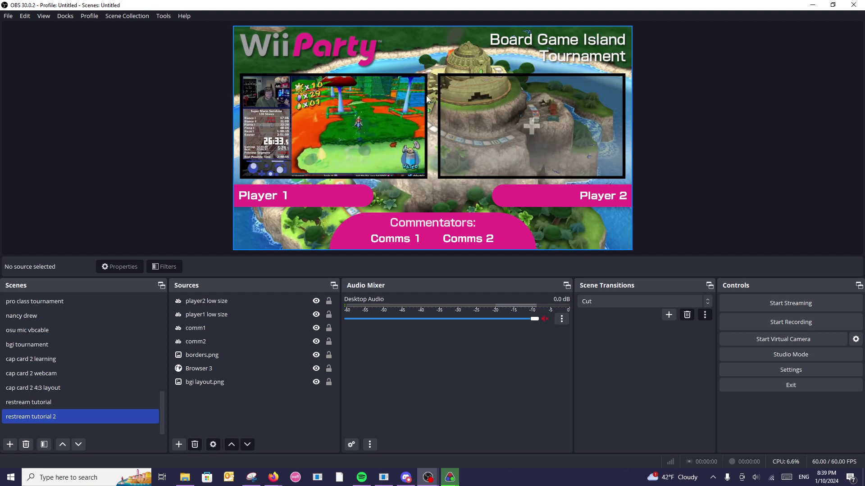
# Crop the webcam and timer column off the browser source's left side, to about 279 px from the canvas's left edge
pyautogui.click(333, 123)
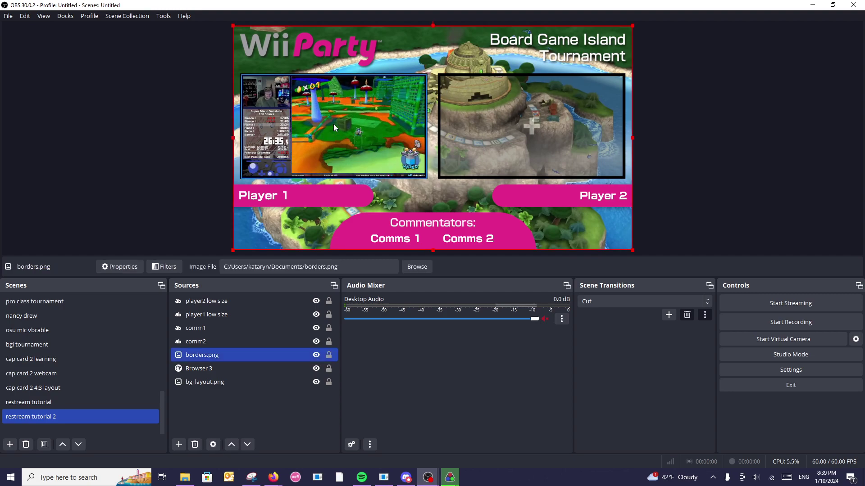
pyautogui.click(326, 109)
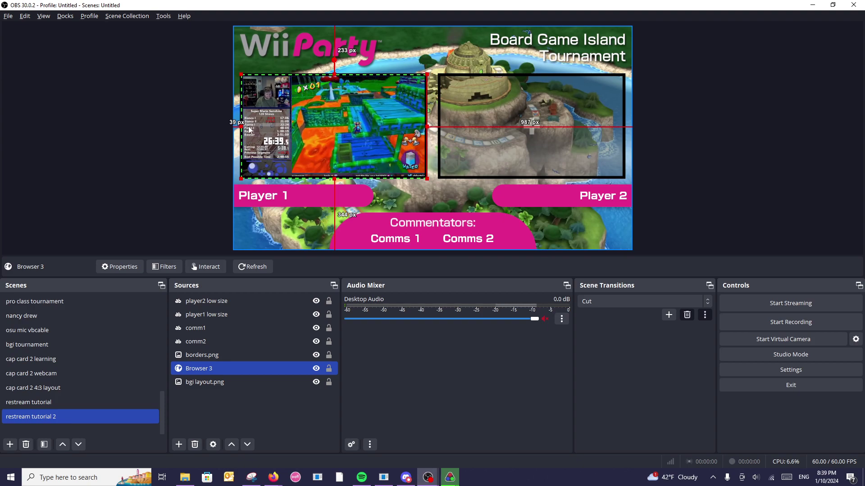
pyautogui.moveTo(241, 126); pyautogui.dragTo(291, 130)
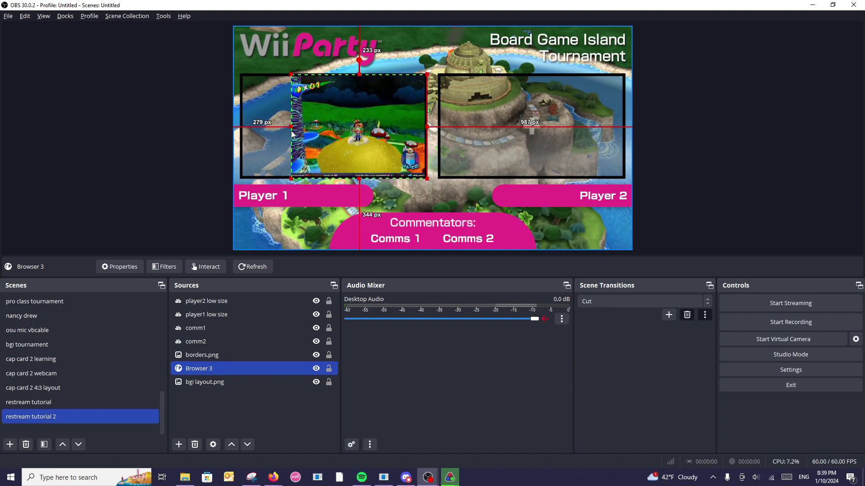
pyautogui.click(706, 46)
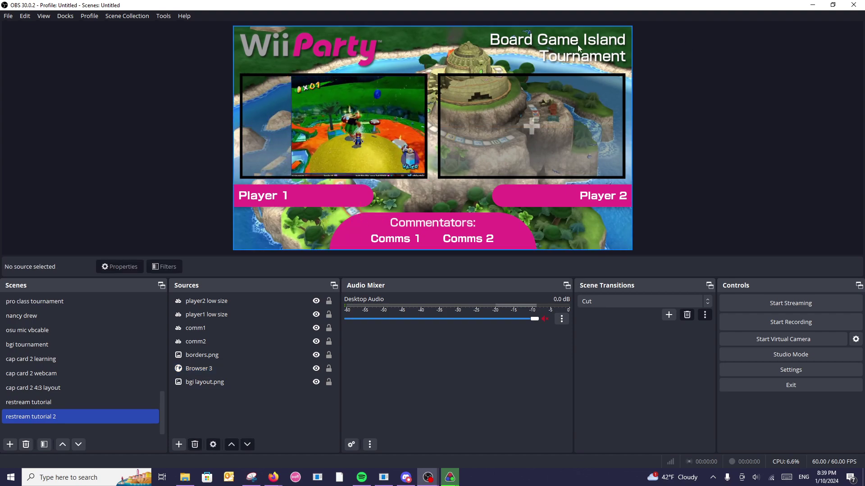
# Crop the ticker strip off the browser source's bottom and enlarge the source from its lower-left corner to the game window's full height
pyautogui.click(356, 134)
pyautogui.click(330, 105)
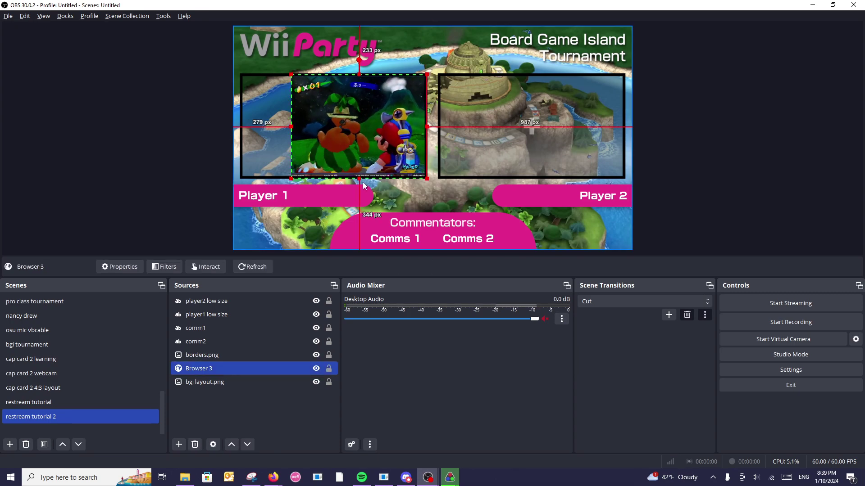
pyautogui.moveTo(359, 178); pyautogui.dragTo(360, 173)
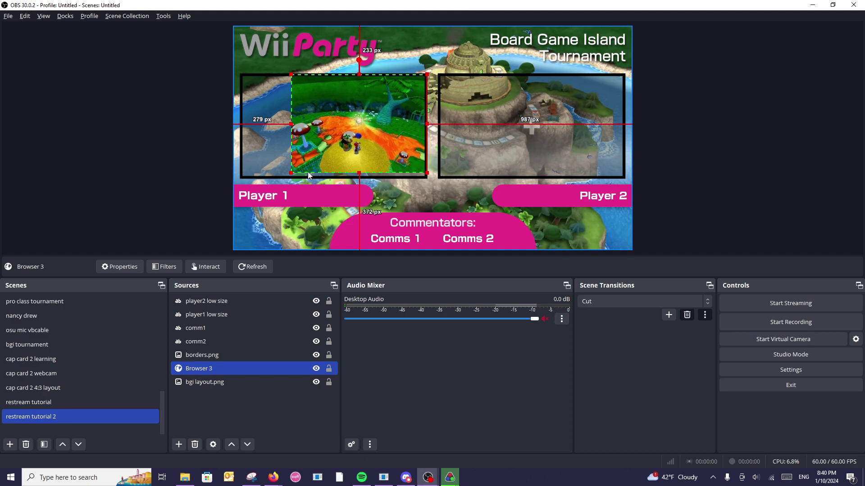
pyautogui.moveTo(291, 173); pyautogui.dragTo(288, 175)
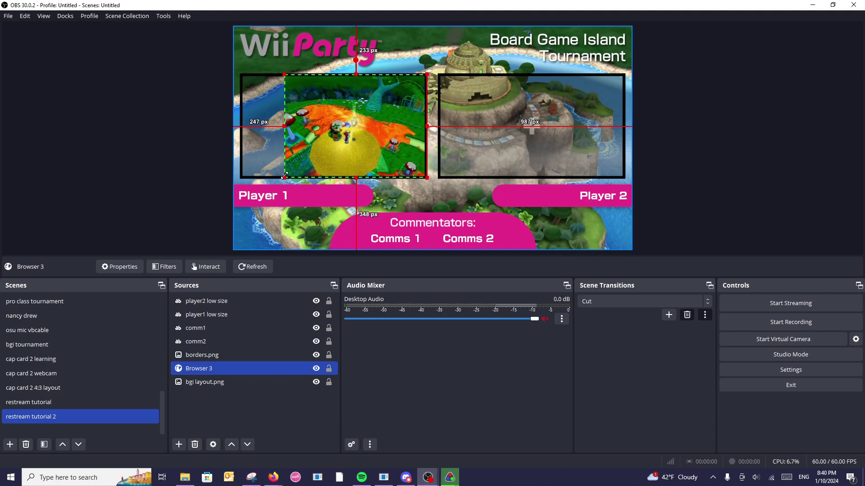
# Resize the browser source slightly from its upper-left corner, to about 251 px from the canvas's left edge and 235 px from its top
pyautogui.click(707, 51)
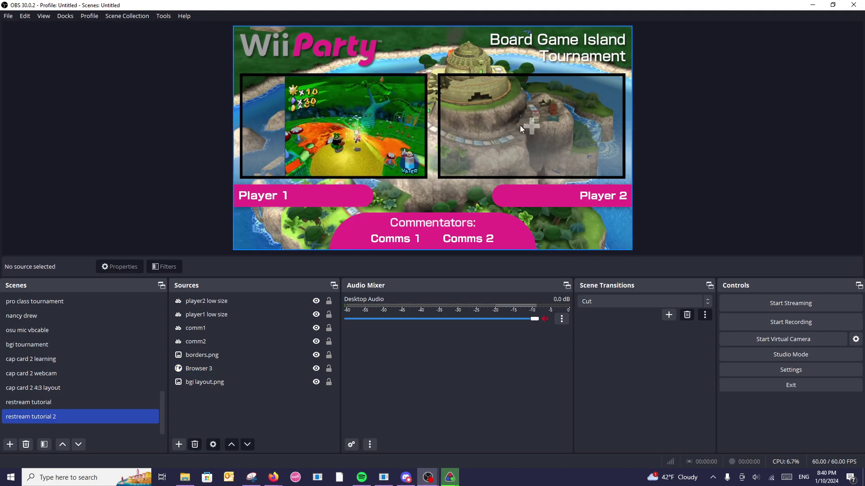
pyautogui.click(331, 118)
pyautogui.click(342, 115)
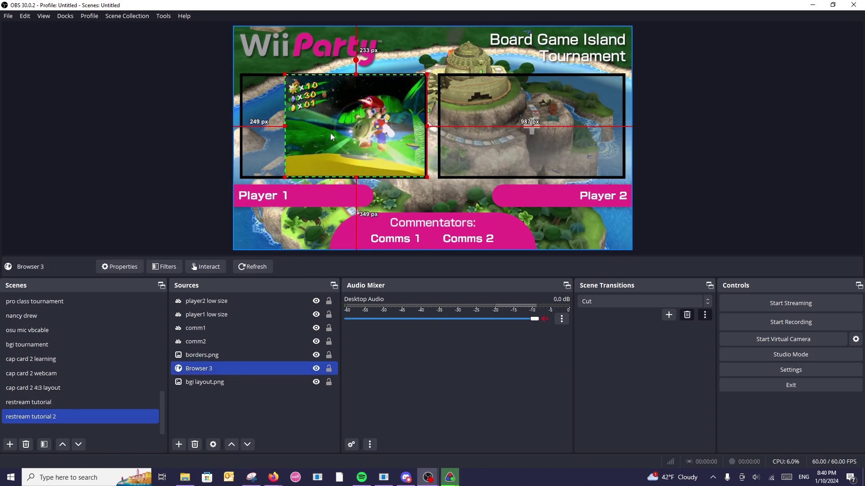
pyautogui.moveTo(286, 75); pyautogui.dragTo(286, 75)
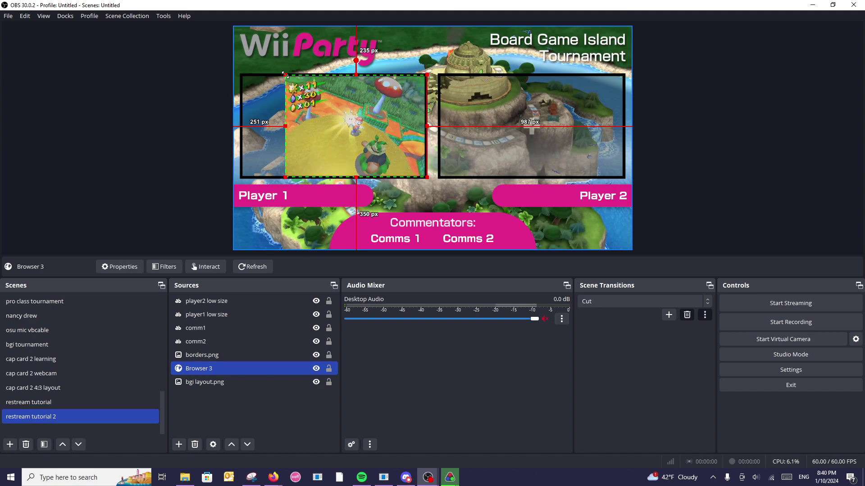
pyautogui.click(682, 76)
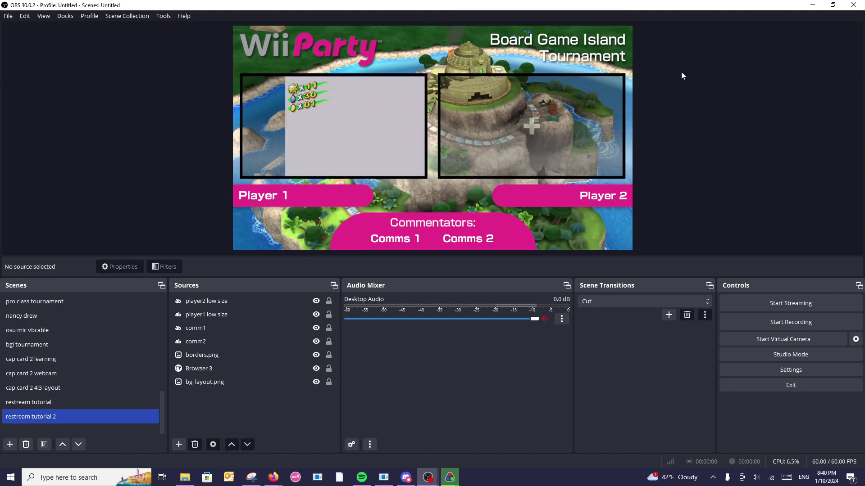
# Try to stretch the browser source sideways across the left game window, to about 32 px from the canvas's left edge
pyautogui.click(354, 122)
pyautogui.click(325, 115)
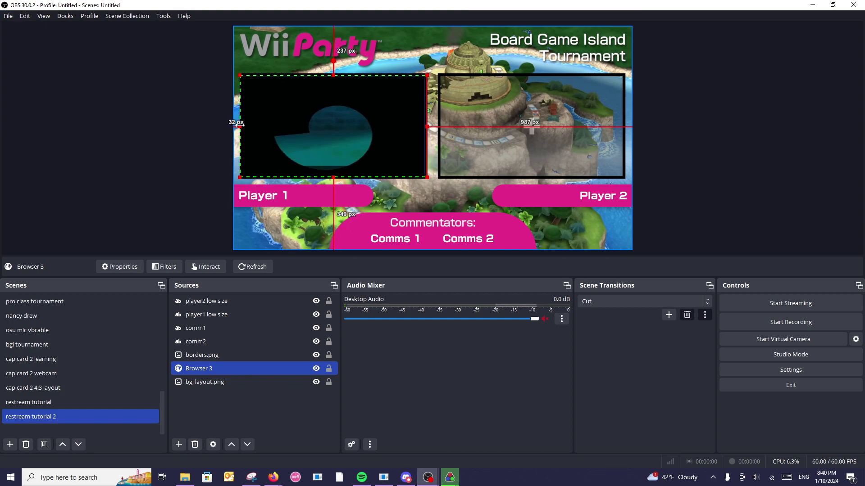
pyautogui.click(663, 89)
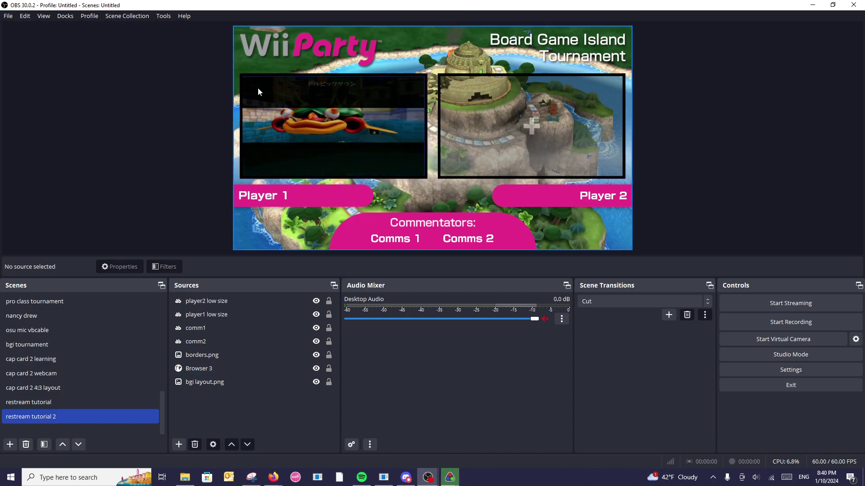
pyautogui.click(281, 121)
pyautogui.click(271, 89)
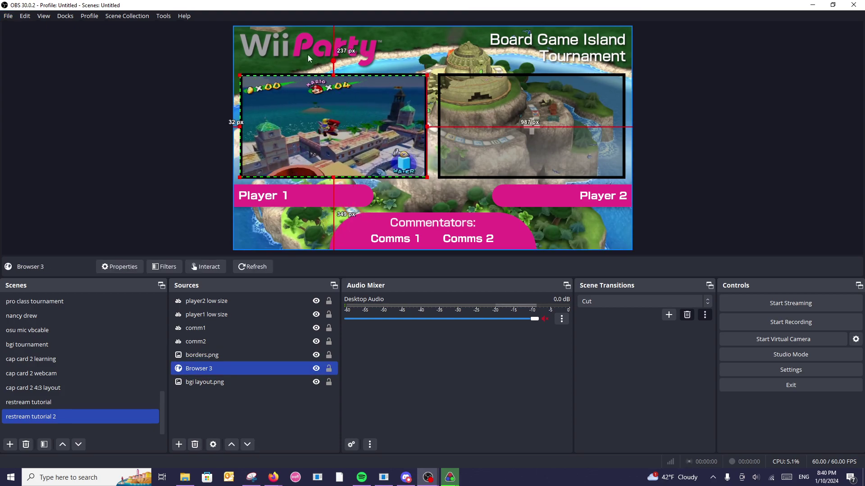
pyautogui.click(663, 94)
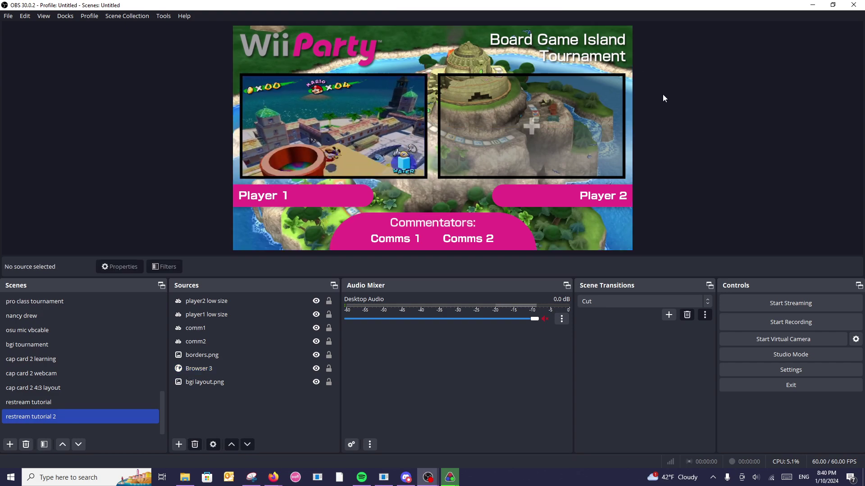
pyautogui.click(399, 93)
pyautogui.click(401, 93)
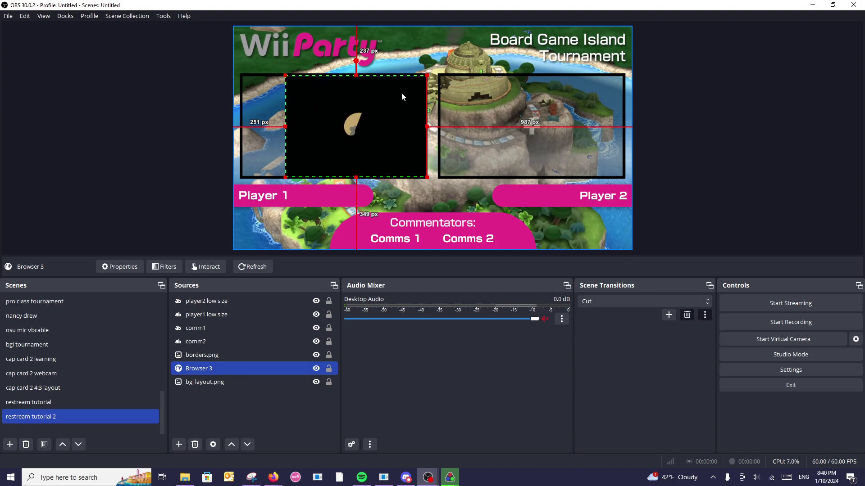
pyautogui.click(399, 93)
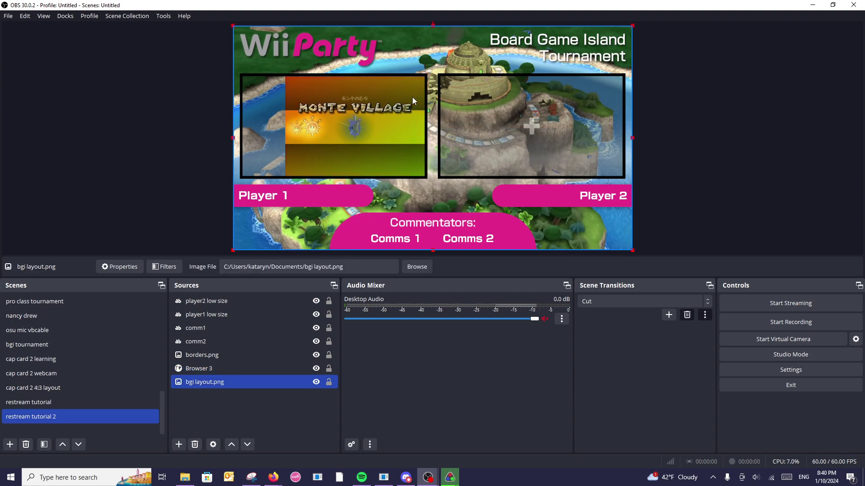
# Nudge the browser source left to centre it in the left game window, about 146 px from the canvas's left edge
pyautogui.click(412, 98)
pyautogui.click(412, 97)
pyautogui.hotkey('shift', 'Left')
pyautogui.hotkey('shift', 'Left')
pyautogui.hotkey('shift', 'Left')
pyautogui.hotkey('shift', 'Left')
pyautogui.hotkey('shift', 'Left')
pyautogui.hotkey('shift', 'Left')
pyautogui.hotkey('shift', 'Left')
pyautogui.hotkey('shift', 'Left')
pyautogui.press('Left')
pyautogui.press('Left')
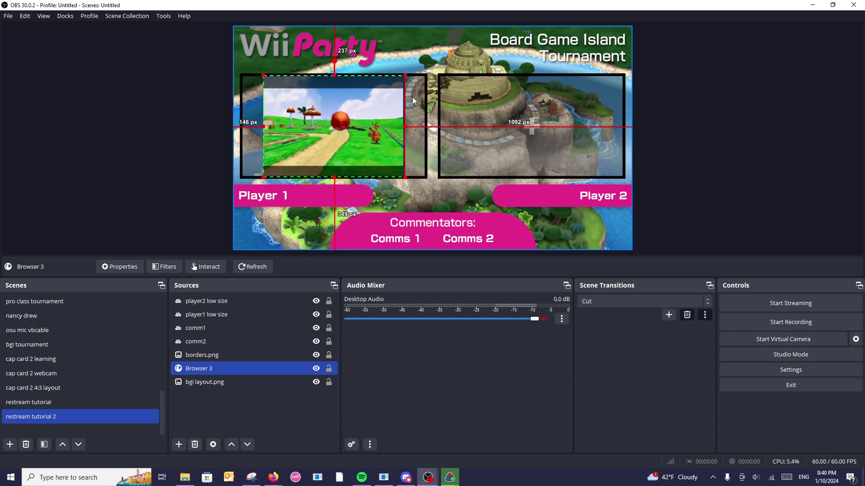
pyautogui.click(658, 65)
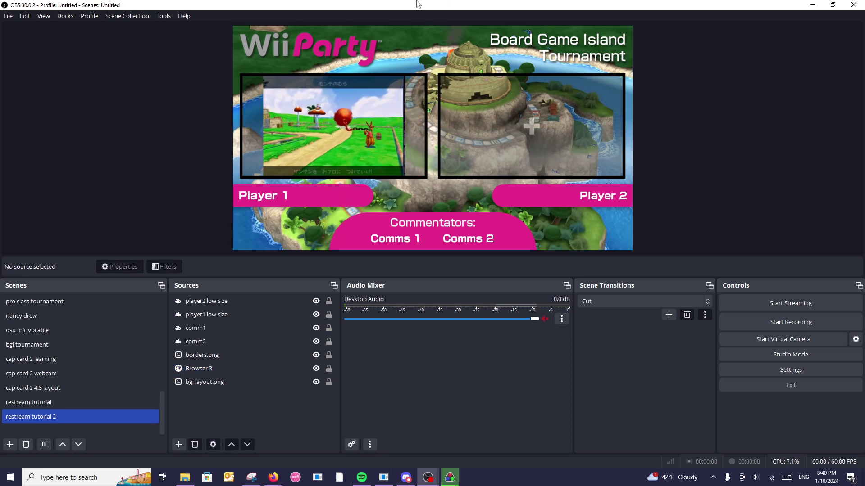
# Add a new color source under its default name and set its color to black (#000000)
pyautogui.click(178, 445)
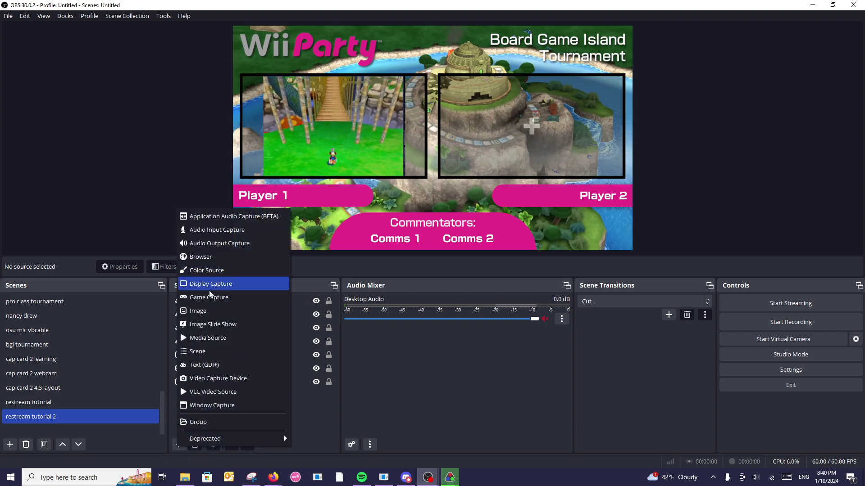
pyautogui.click(214, 271)
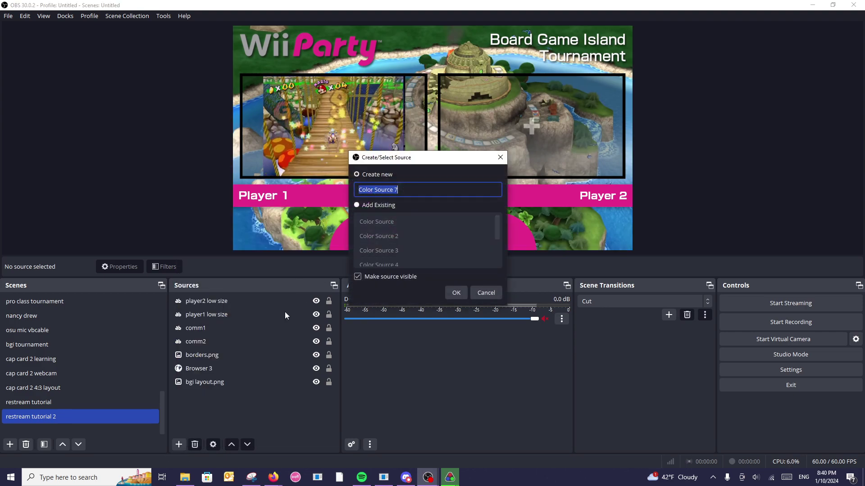
pyautogui.click(456, 293)
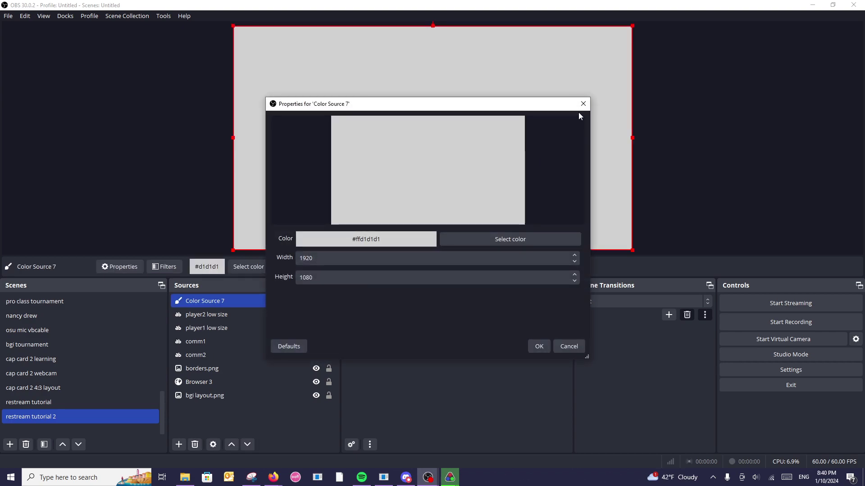
pyautogui.click(541, 249)
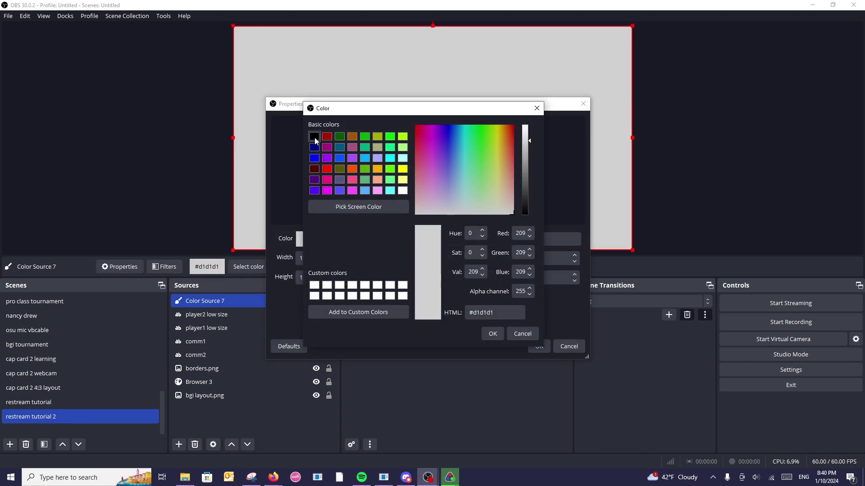
pyautogui.click(493, 334)
pyautogui.click(538, 346)
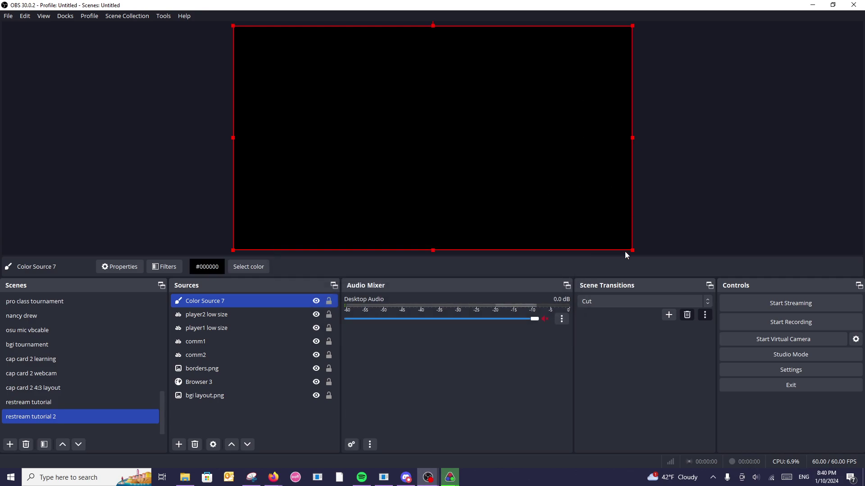
# Shrink the black color source to cover the left game window and reorder it beneath Browser 3
pyautogui.moveTo(631, 251); pyautogui.dragTo(407, 120)
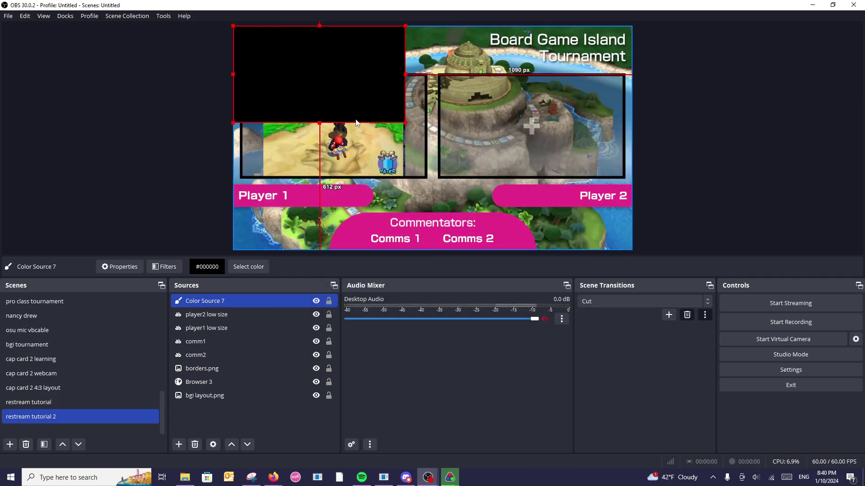
pyautogui.moveTo(368, 77); pyautogui.dragTo(385, 120)
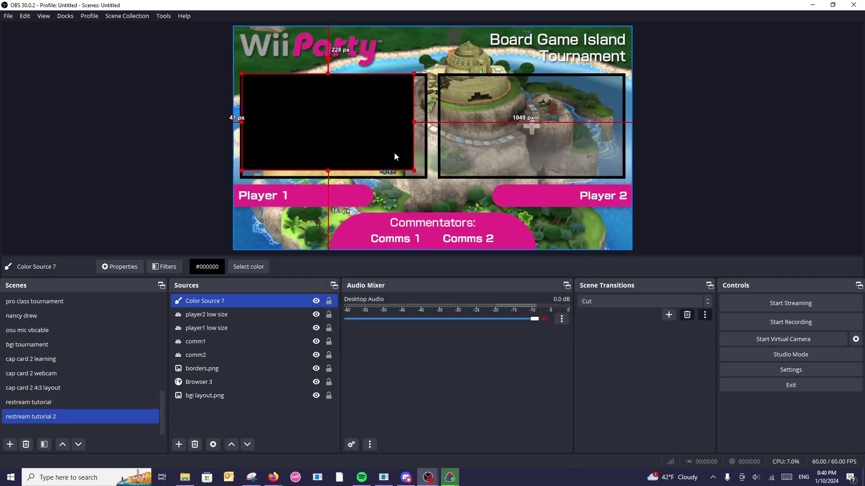
pyautogui.click(729, 175)
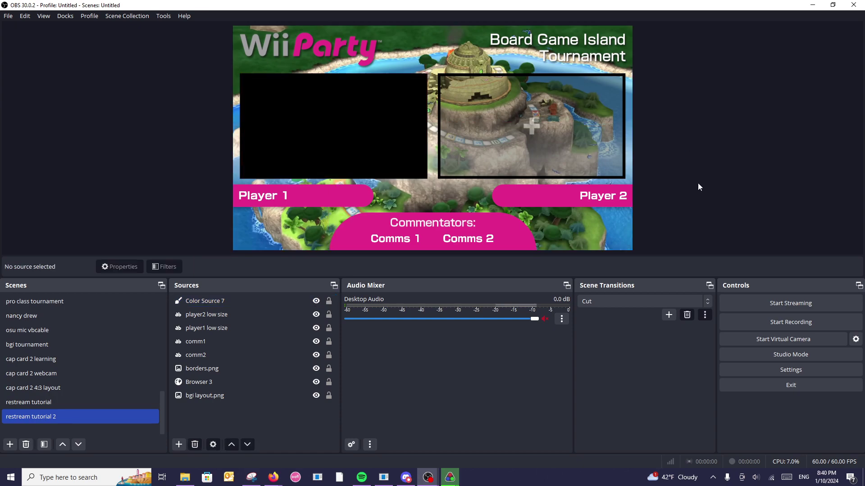
pyautogui.moveTo(245, 302); pyautogui.dragTo(253, 384)
pyautogui.click(695, 111)
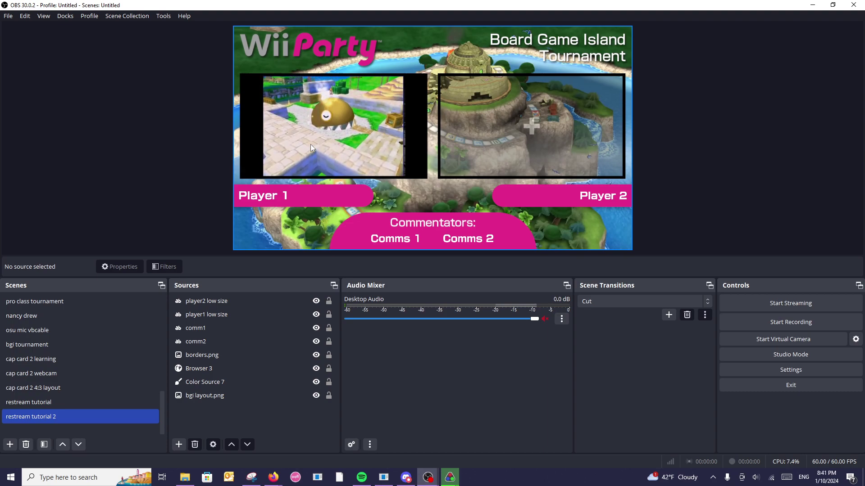
# Find and launch the Streamlink Twitch GUI application
pyautogui.click(118, 471)
pyautogui.write('streamlink')
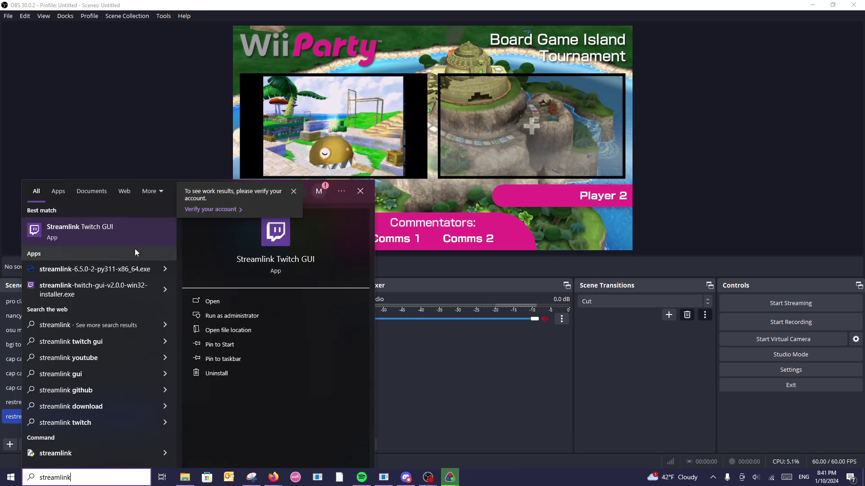
pyautogui.click(118, 233)
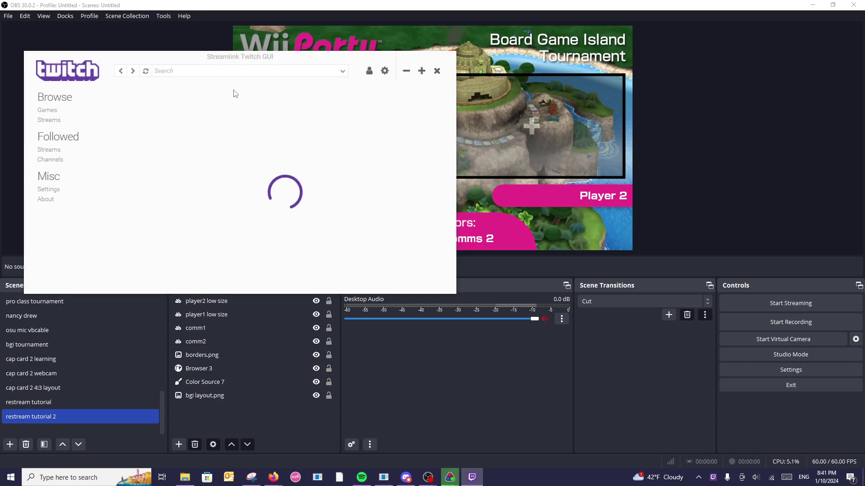
# Search Streamlink Twitch GUI for "weegee", open the Weegee channel and play its live stream in VLC
pyautogui.click(225, 70)
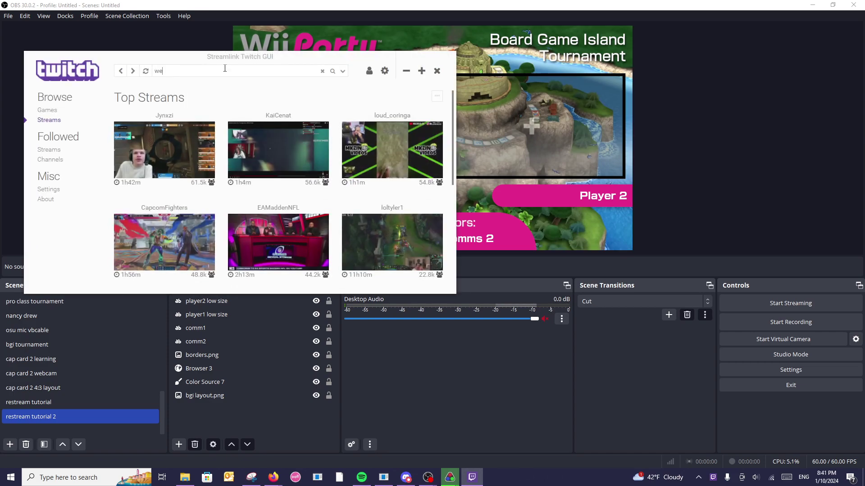
pyautogui.press('Return')
pyautogui.scroll(-5, 168, 146)
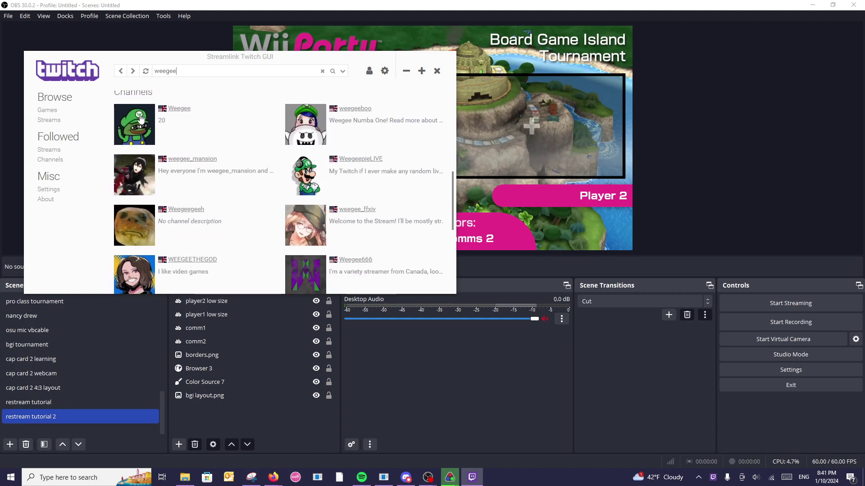
pyautogui.click(227, 128)
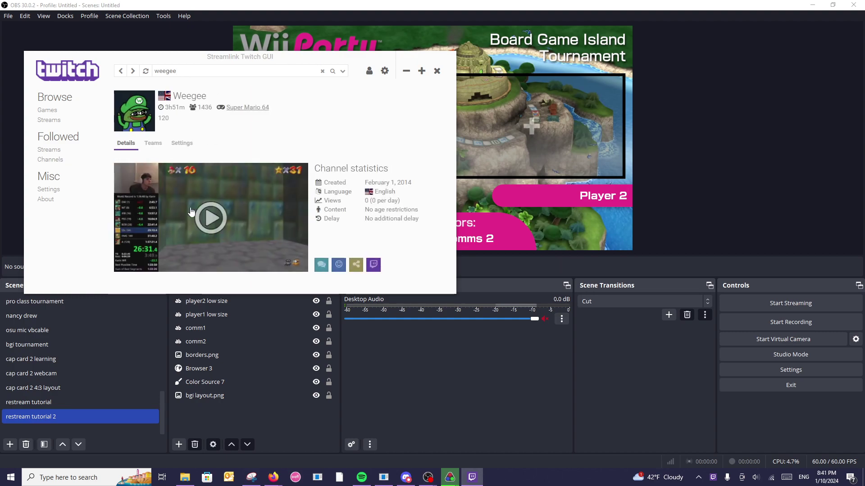
pyautogui.click(213, 218)
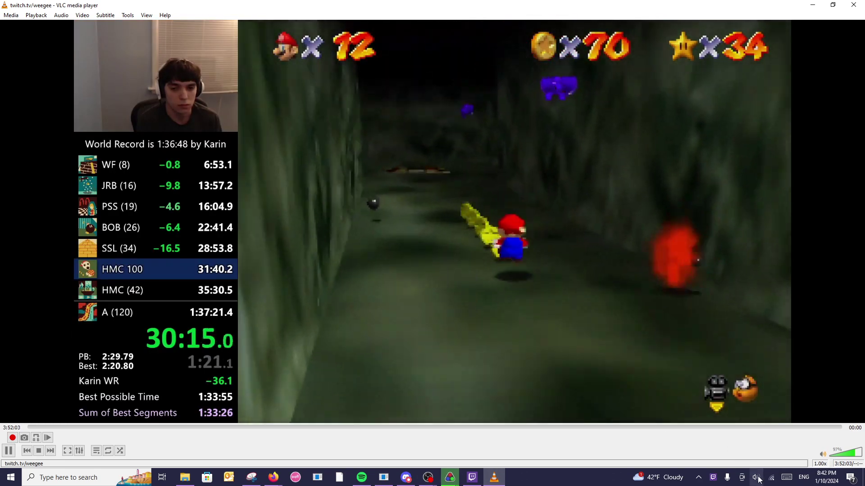
# Open the Windows volume mixer, lower VLC media player's volume to near its minimum, and move the mixer window aside
pyautogui.rightClick(756, 477)
pyautogui.press('Escape')
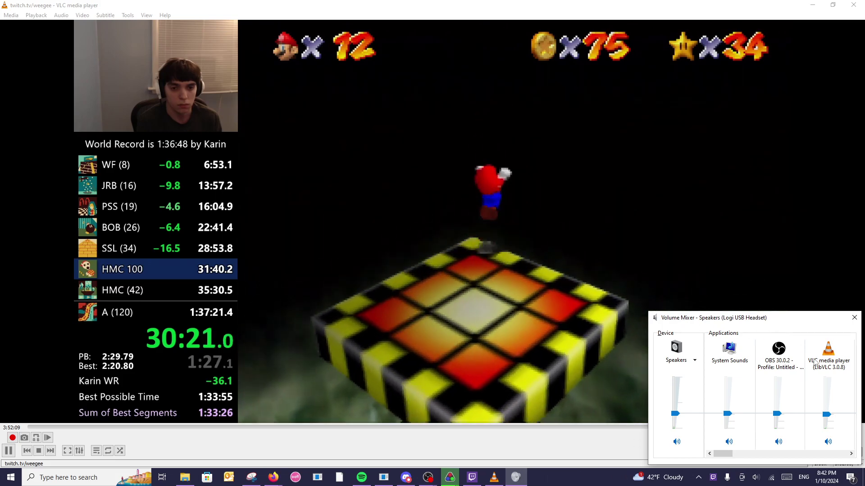
pyautogui.moveTo(827, 414); pyautogui.dragTo(831, 427)
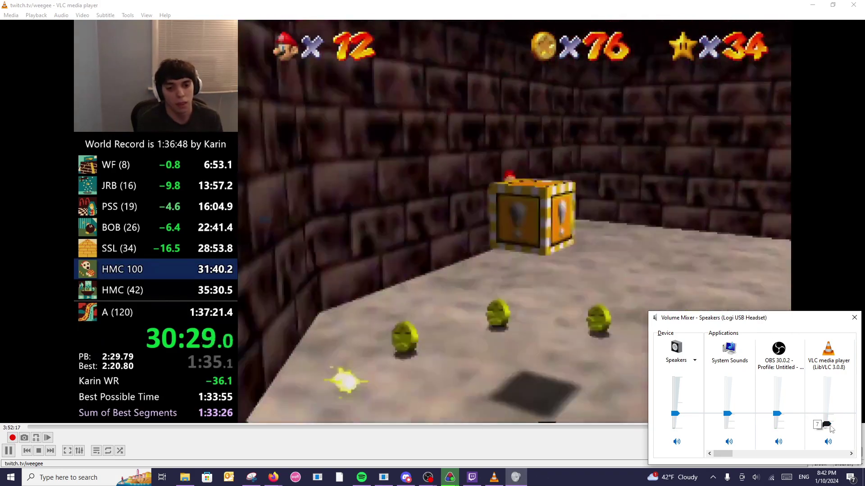
pyautogui.moveTo(833, 429); pyautogui.dragTo(838, 432)
pyautogui.moveTo(838, 434); pyautogui.dragTo(837, 430)
pyautogui.moveTo(802, 322); pyautogui.dragTo(621, 294)
# Lower the stream's volume within VLC and close the Windows volume mixer
pyautogui.click(848, 453)
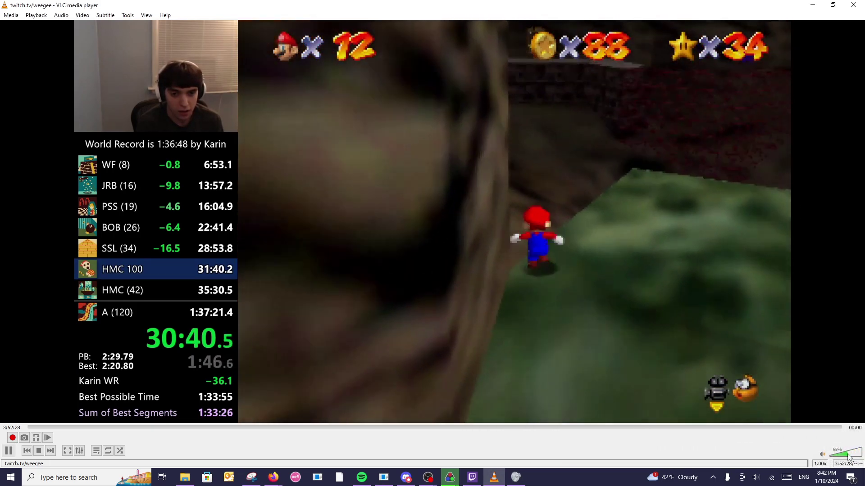
pyautogui.click(840, 454)
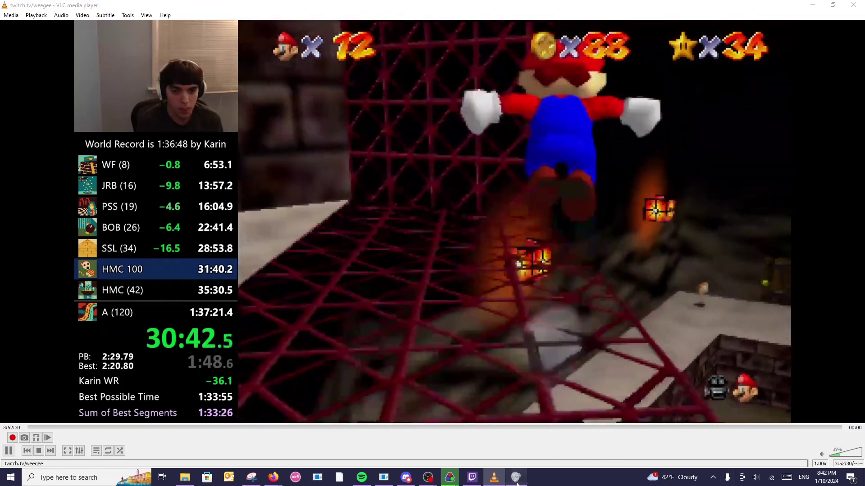
pyautogui.click(516, 478)
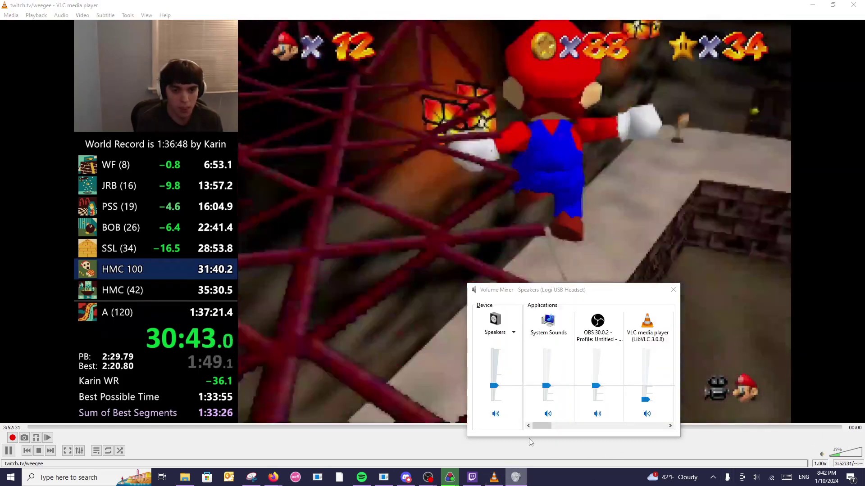
pyautogui.rightClick(516, 477)
pyautogui.click(521, 460)
# Vary VLC's own player volume and leave it at about 49%
pyautogui.click(836, 455)
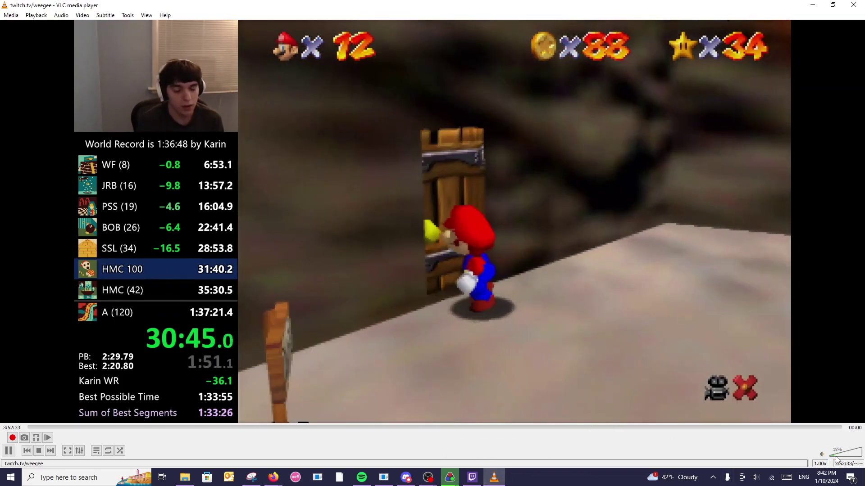
pyautogui.click(851, 456)
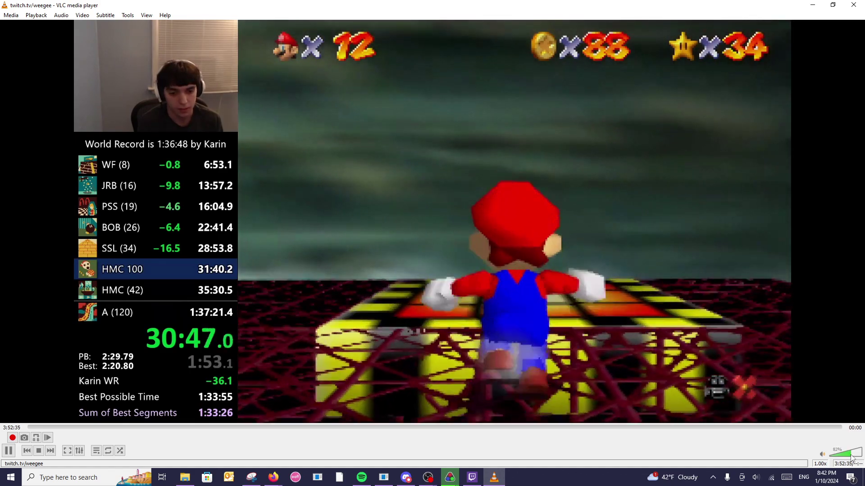
pyautogui.click(842, 456)
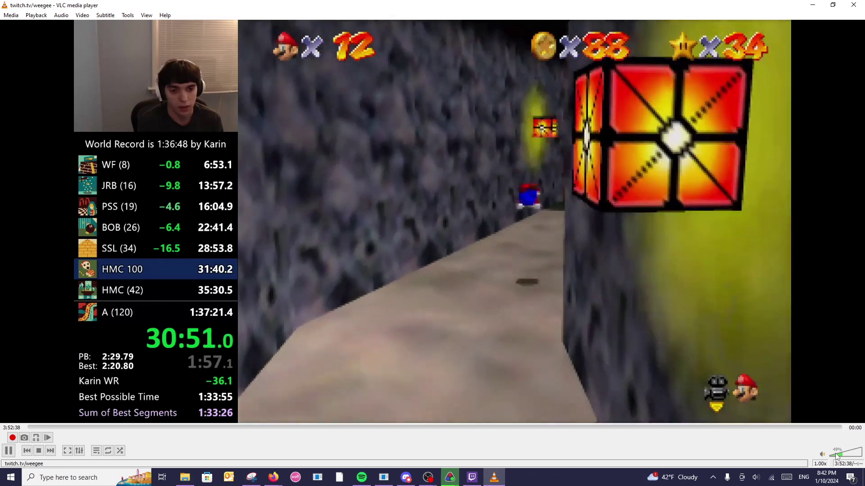
# Raise VLC's own player volume to about 54% and switch to the OBS window with the restream tutorial 2 scene
pyautogui.scroll(1, 841, 457)
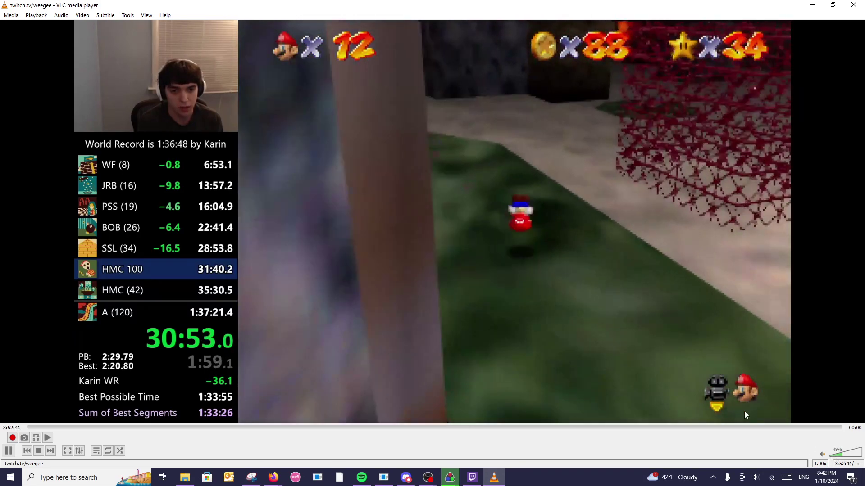
pyautogui.scroll(1, 805, 321)
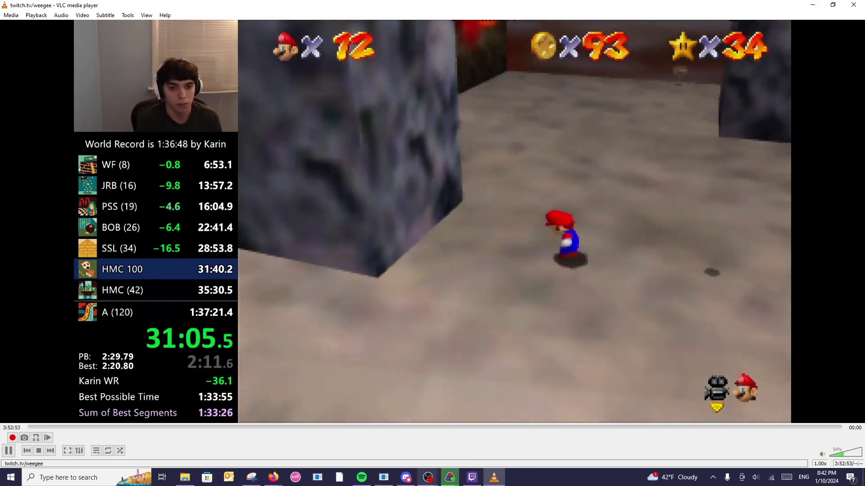
pyautogui.moveTo(428, 478)
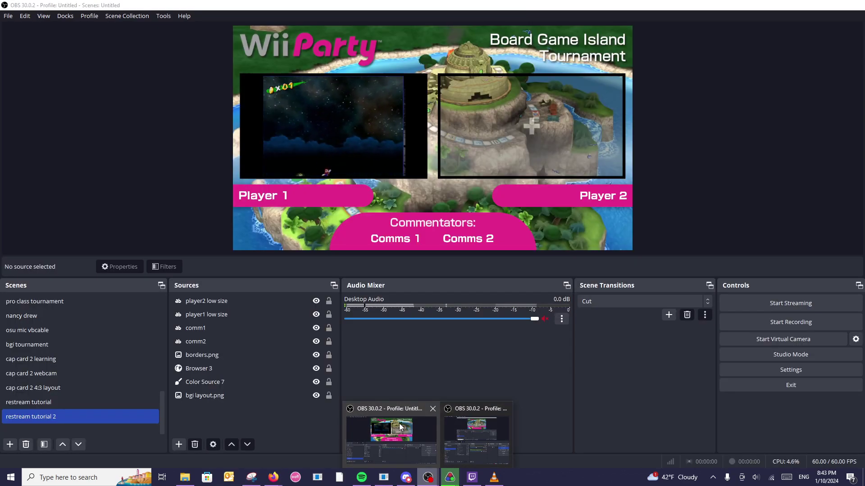
pyautogui.click(400, 427)
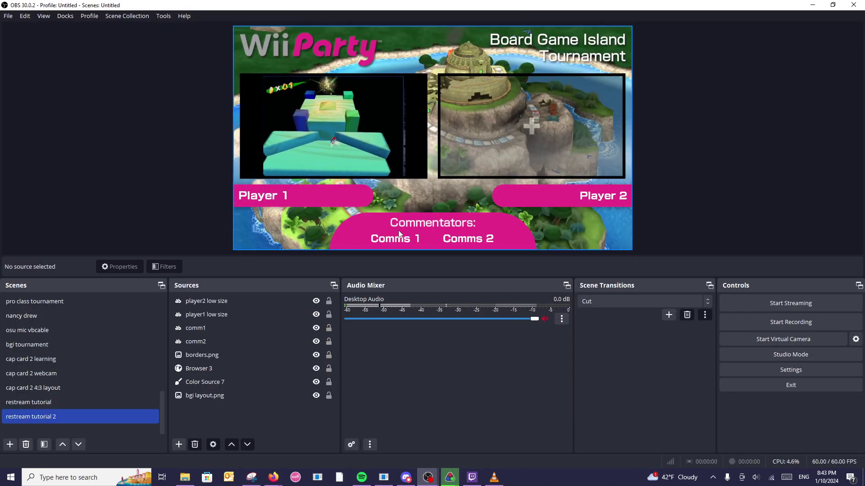
pyautogui.click(179, 445)
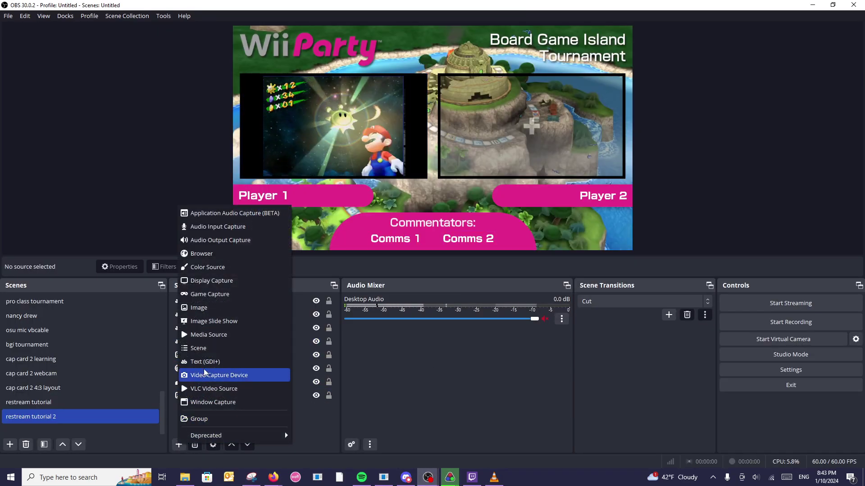
pyautogui.click(216, 402)
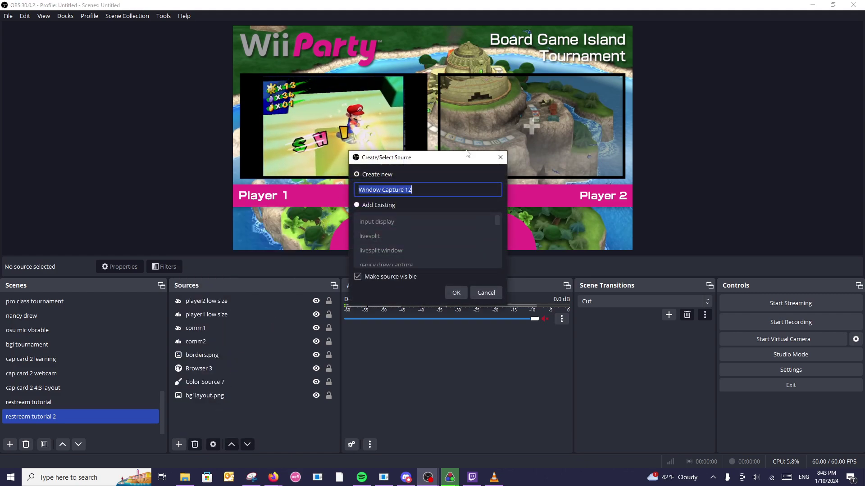
pyautogui.click(499, 157)
pyautogui.click(382, 120)
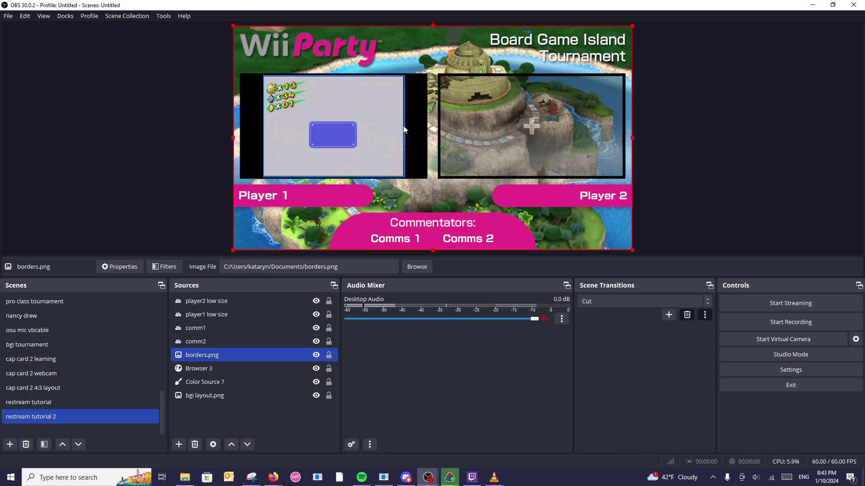
pyautogui.keyDown('ctrl'); pyautogui.click(272, 333); pyautogui.keyUp('ctrl')
pyautogui.click(185, 425)
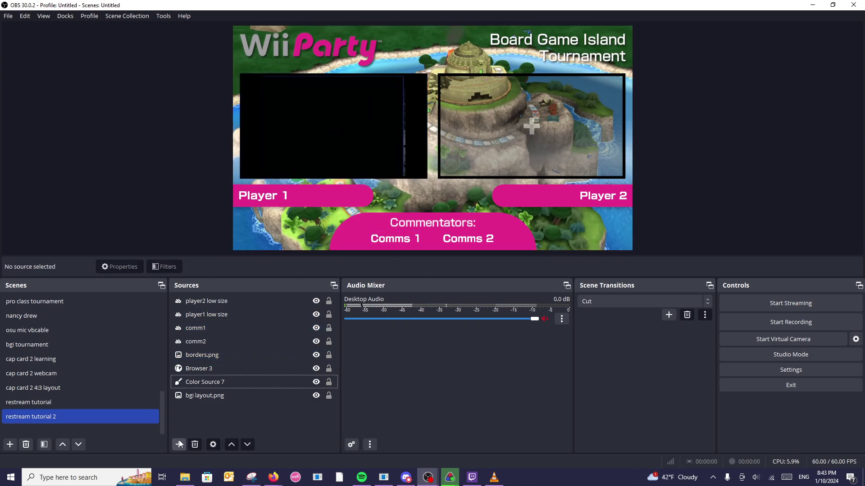
# Add a new window capture source to the restream tutorial 2 scene, capturing the twitch.tv/weegee VLC media player window
pyautogui.click(179, 445)
pyautogui.click(229, 399)
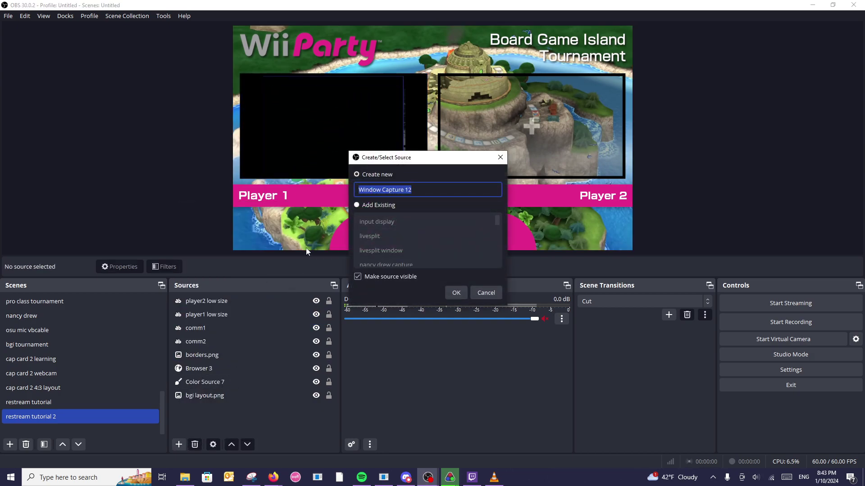
pyautogui.click(453, 290)
pyautogui.click(376, 242)
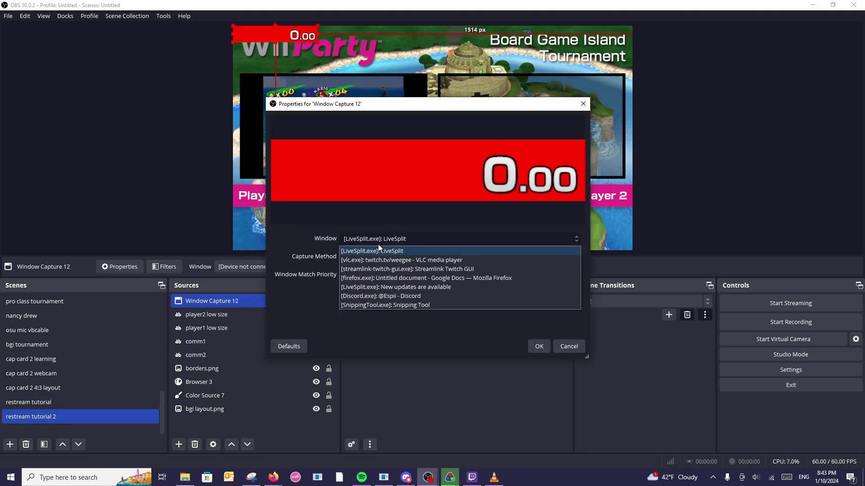
pyautogui.click(399, 257)
pyautogui.click(533, 349)
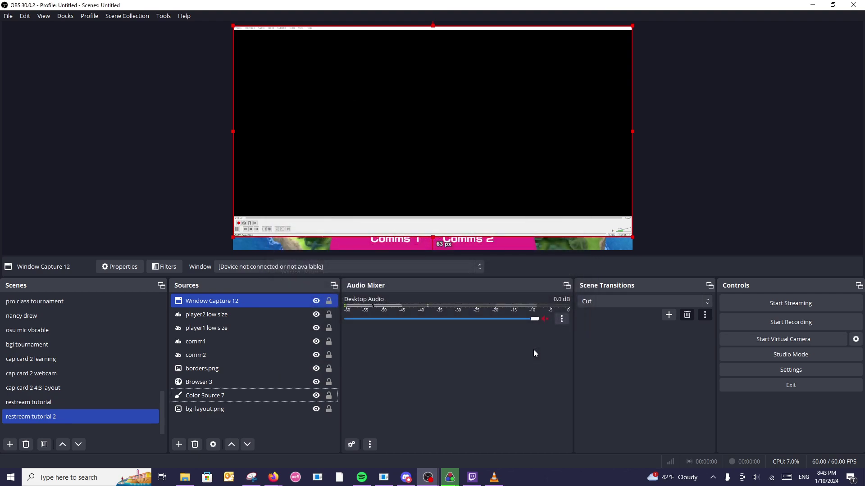
pyautogui.click(674, 196)
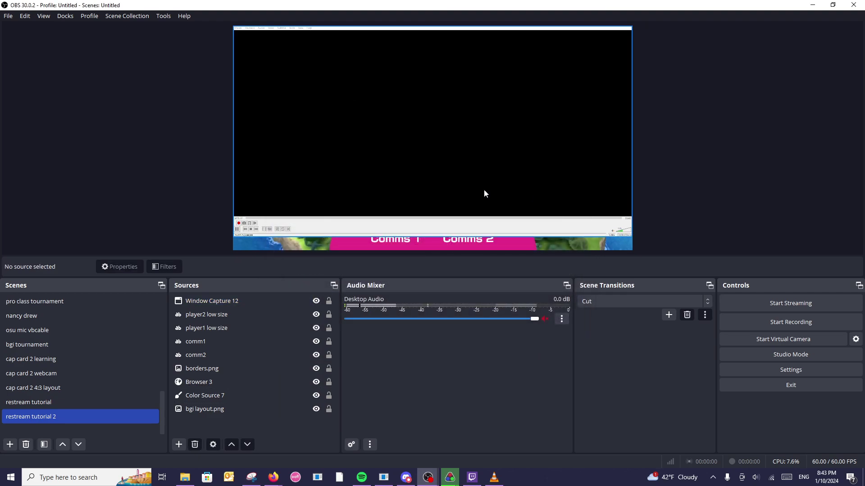
# Restore the maximized VLC window to a floating window, move it down and back up over OBS, and minimize it
pyautogui.click(494, 478)
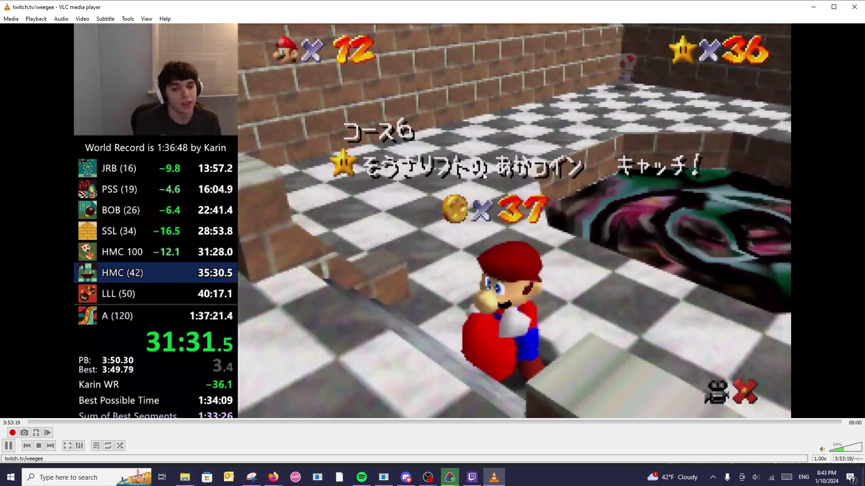
pyautogui.doubleClick(695, 7)
pyautogui.moveTo(510, 169); pyautogui.dragTo(502, 249)
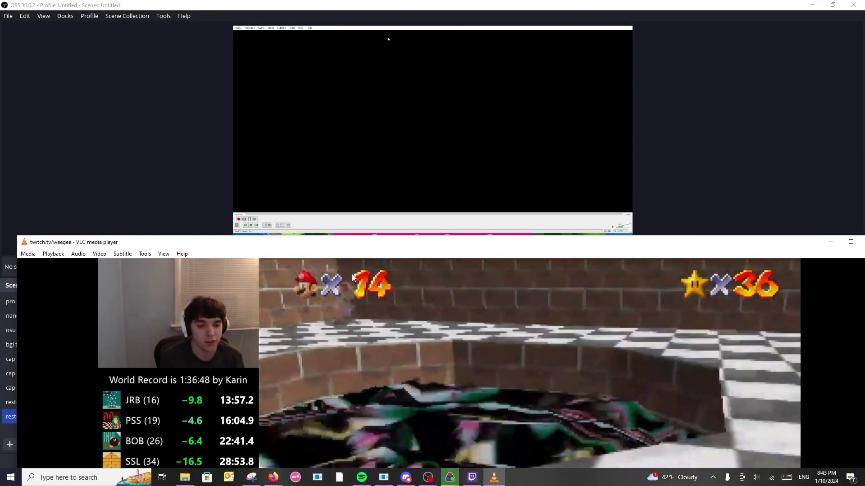
pyautogui.moveTo(348, 250); pyautogui.dragTo(351, 20)
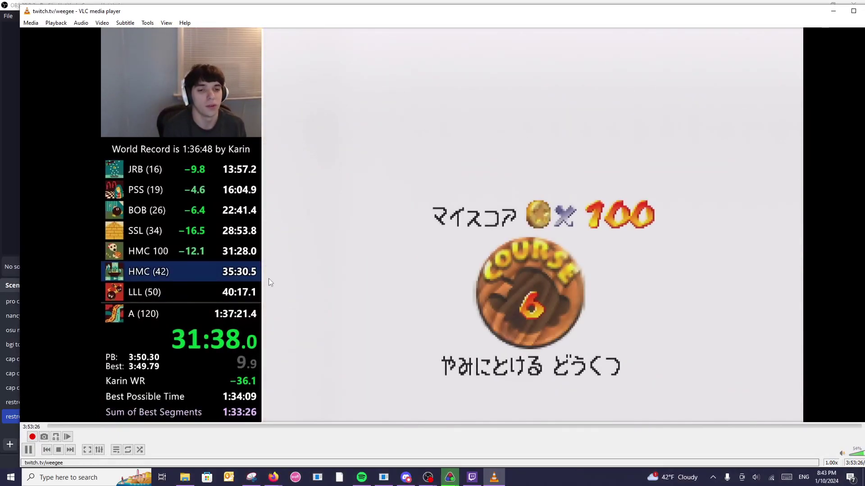
pyautogui.click(833, 11)
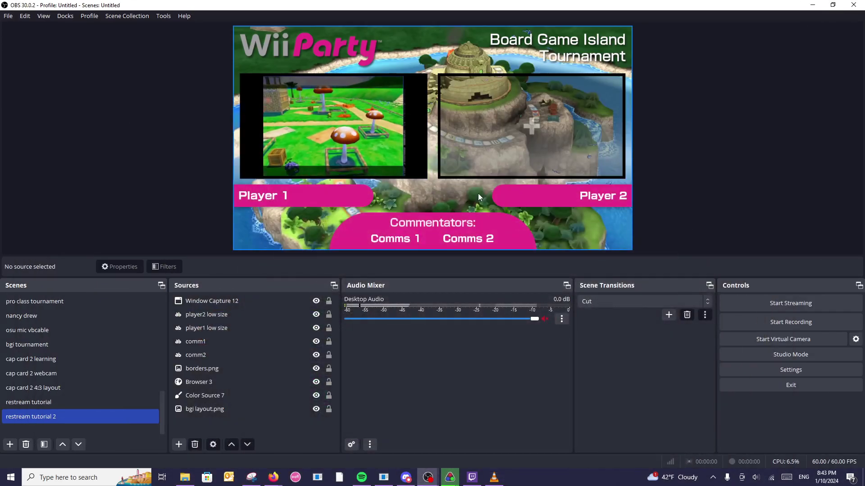
# Open the properties of the VLC window capture, examine the list of capturable windows, and close them without changes
pyautogui.click(230, 306)
pyautogui.rightClick(233, 307)
pyautogui.click(296, 320)
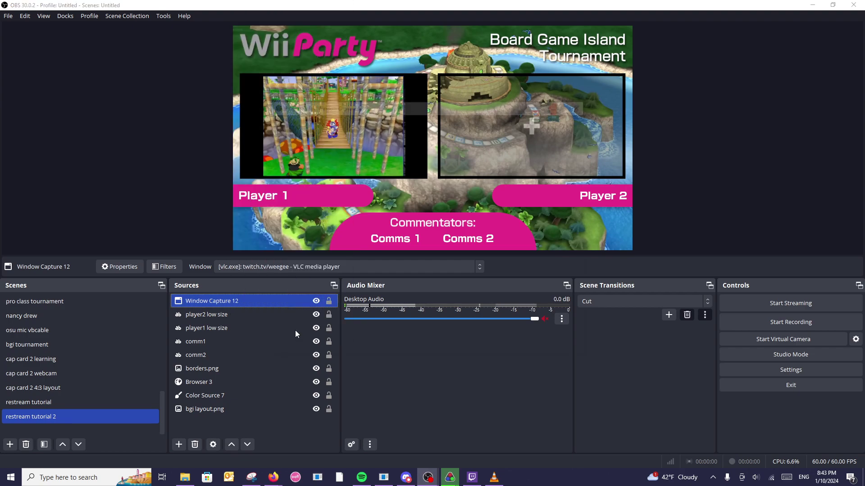
pyautogui.click(363, 239)
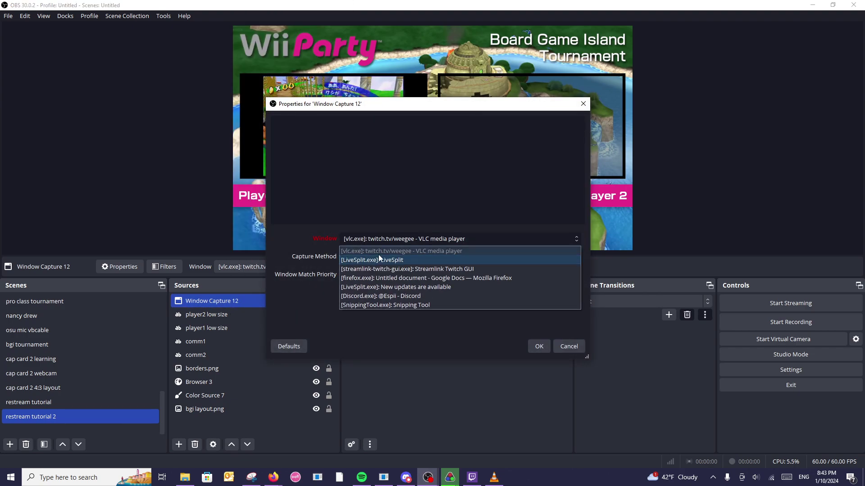
pyautogui.click(359, 242)
pyautogui.click(358, 242)
pyautogui.click(305, 259)
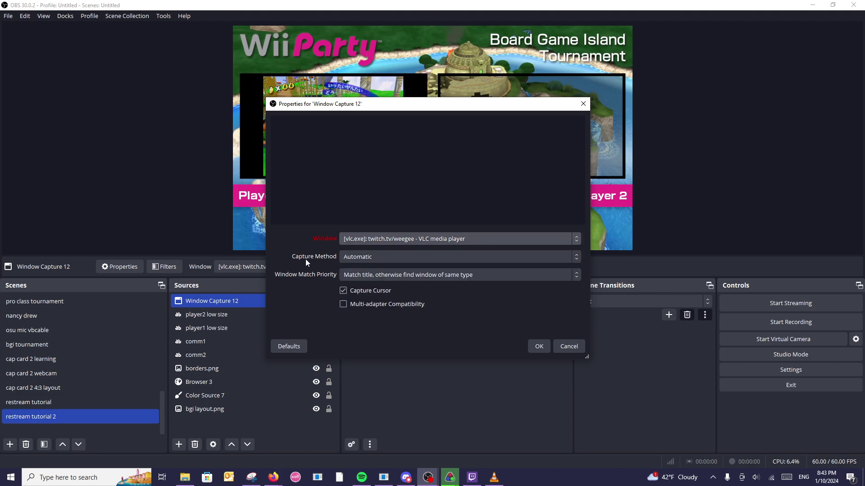
pyautogui.click(566, 345)
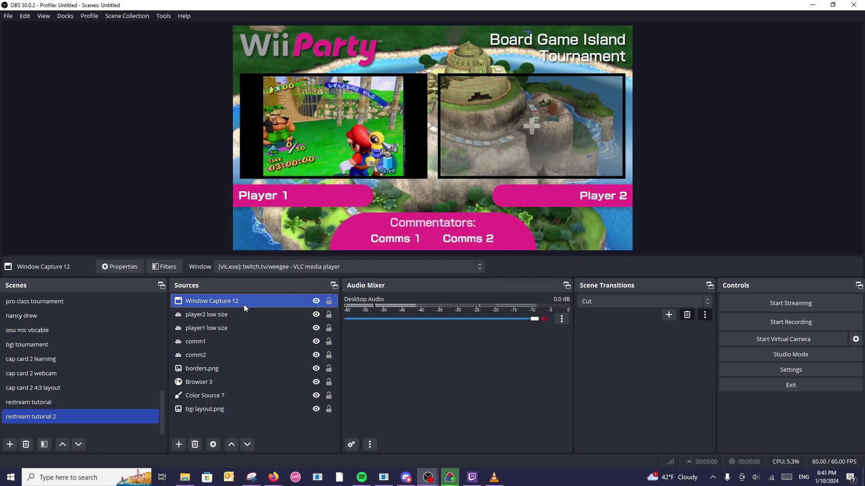
# Reopen the VLC window, move it partly off screen and back, and resize it to test how the window capture responds
pyautogui.click(494, 478)
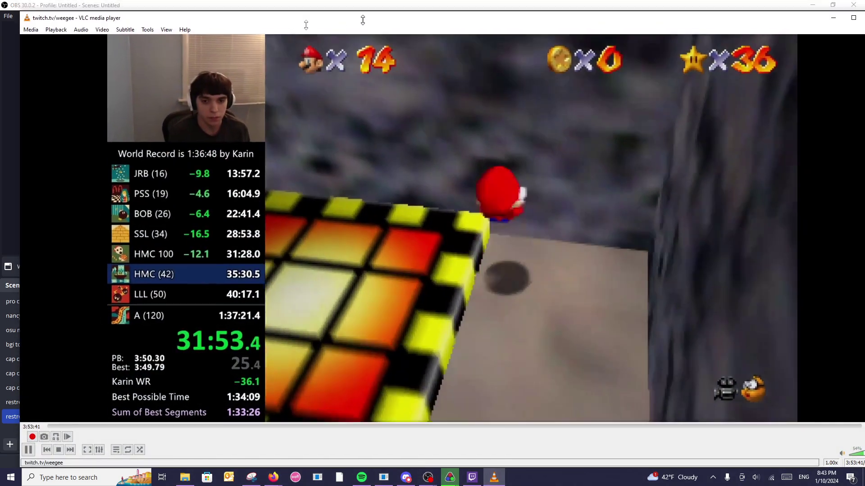
pyautogui.moveTo(451, 7); pyautogui.dragTo(2, 68)
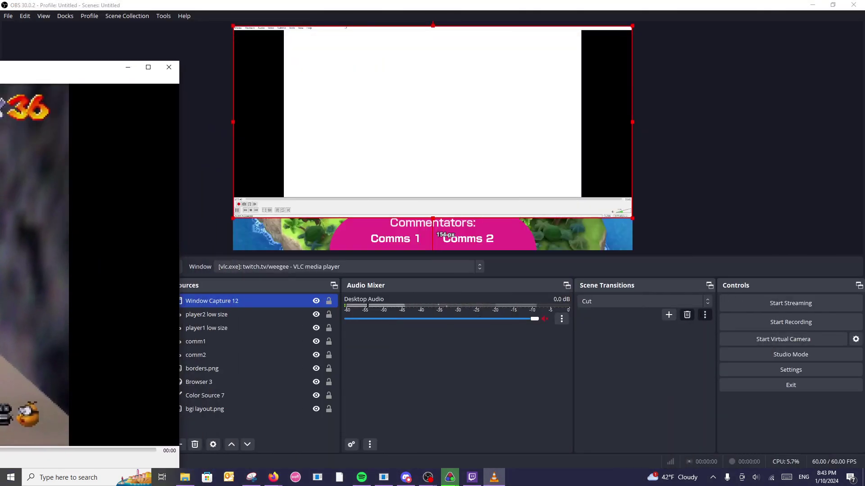
pyautogui.moveTo(139, 71); pyautogui.dragTo(372, 82)
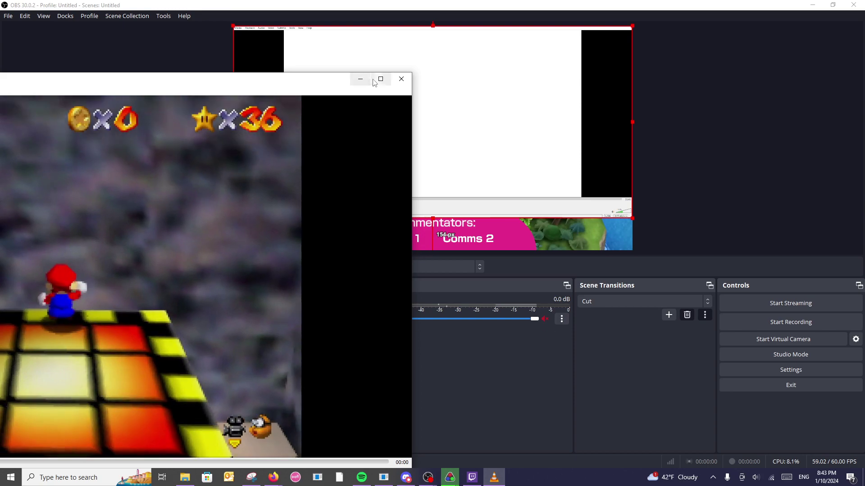
pyautogui.click(371, 81)
pyautogui.click(743, 91)
pyautogui.click(500, 128)
pyautogui.click(406, 131)
pyautogui.click(289, 130)
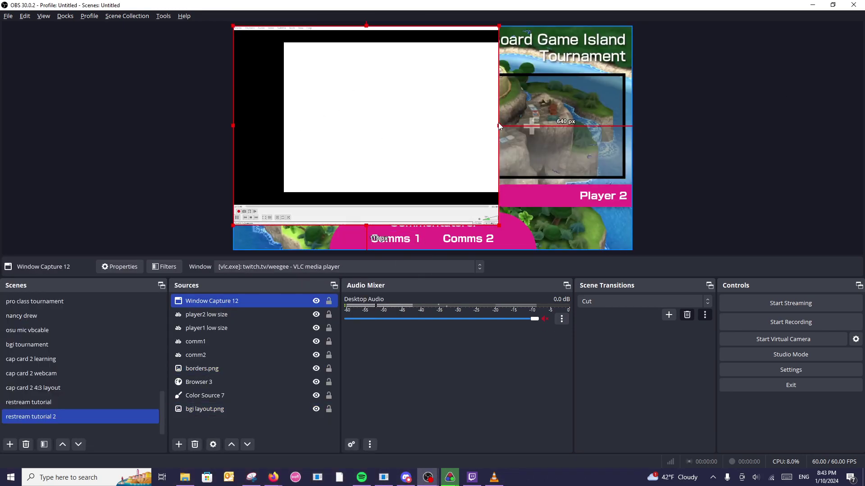
pyautogui.moveTo(498, 125); pyautogui.dragTo(459, 88)
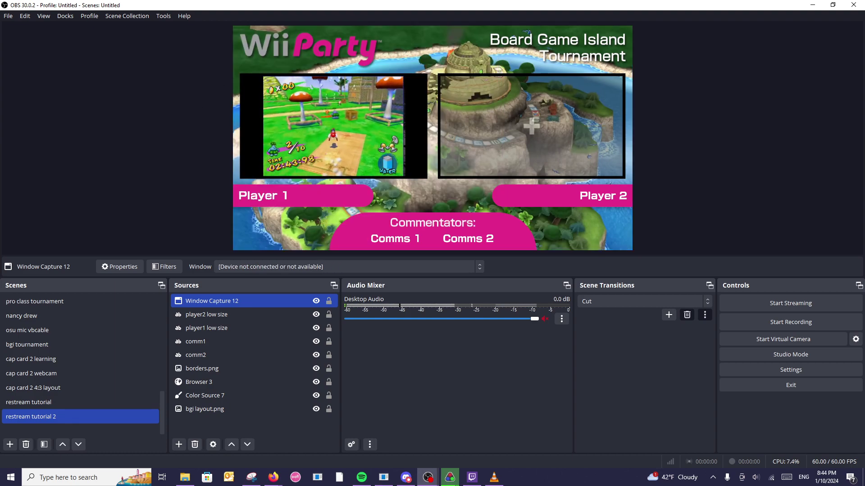
# Bring the VLC window playing the weegee stream to the front and close it
pyautogui.click(494, 477)
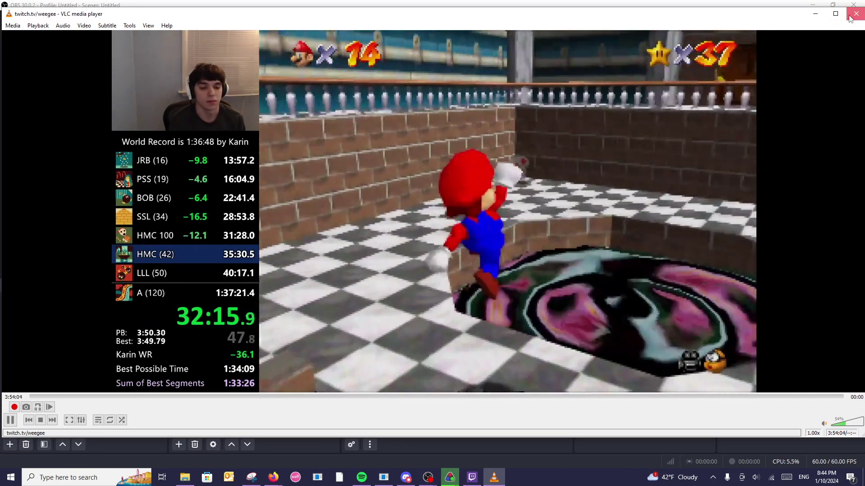
pyautogui.click(856, 13)
pyautogui.click(802, 39)
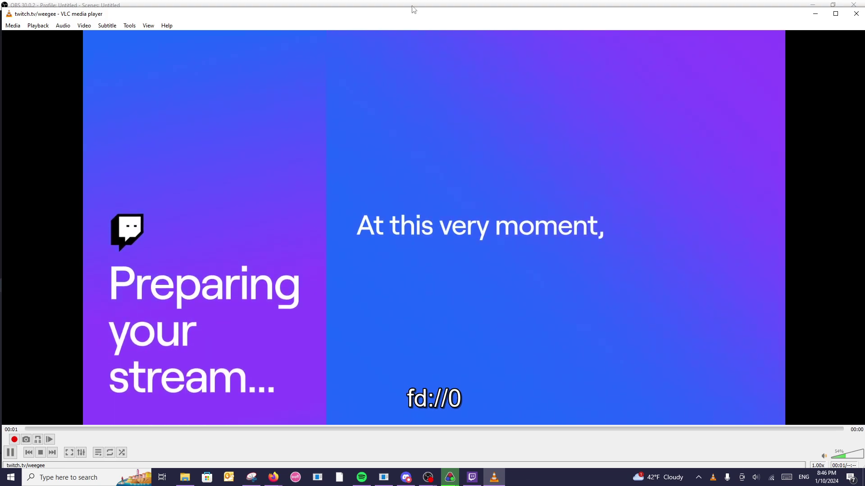
# Switch from VLC to a maximized OBS and set the window capture source to capture the twitch.tv/weegee VLC window
pyautogui.doubleClick(415, 4)
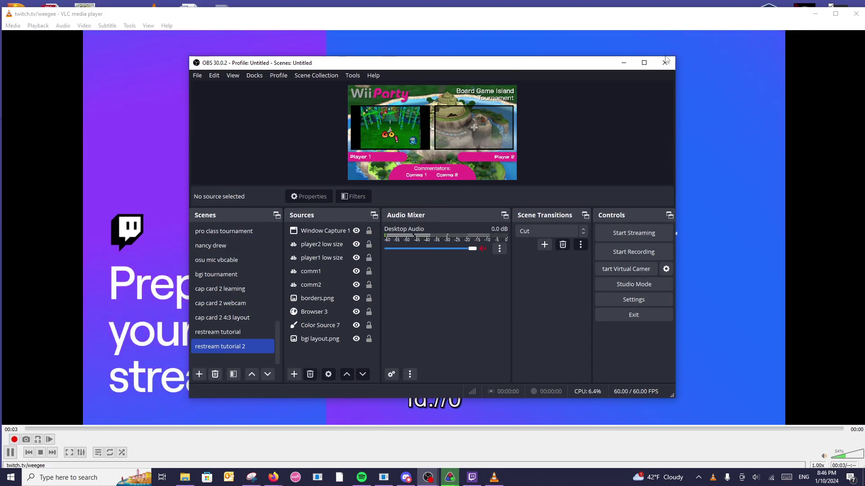
pyautogui.click(643, 63)
pyautogui.rightClick(218, 303)
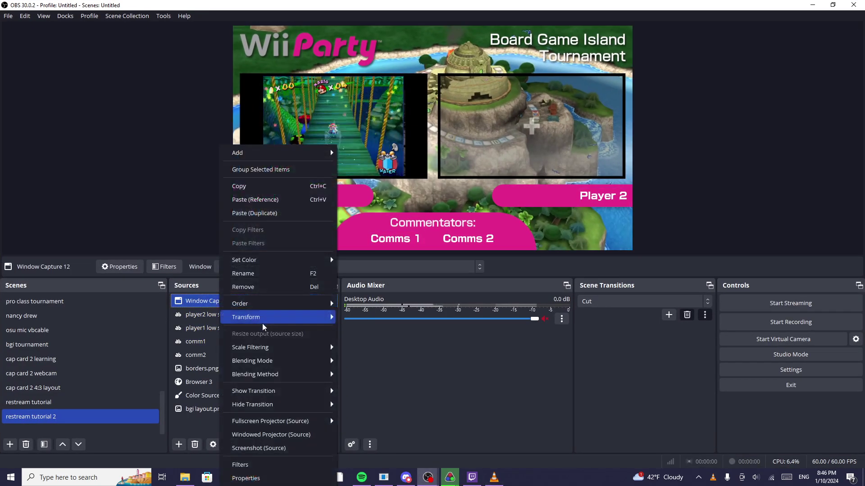
pyautogui.click(247, 478)
pyautogui.click(369, 239)
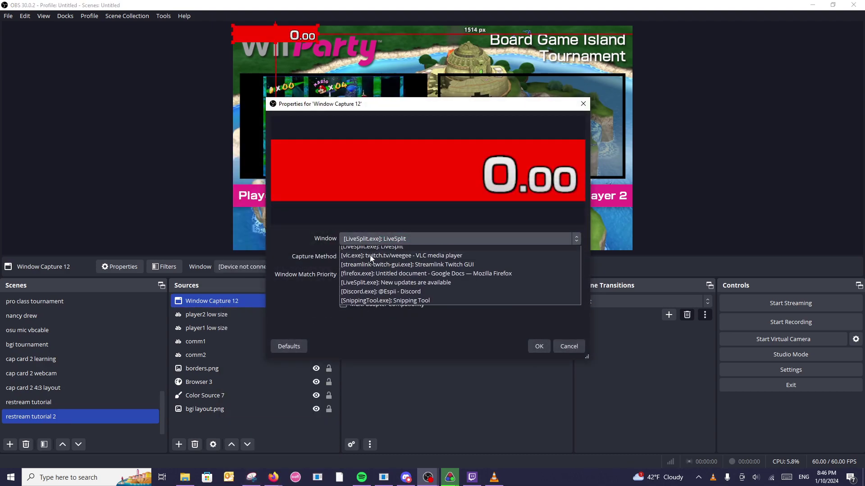
pyautogui.click(371, 260)
pyautogui.click(538, 347)
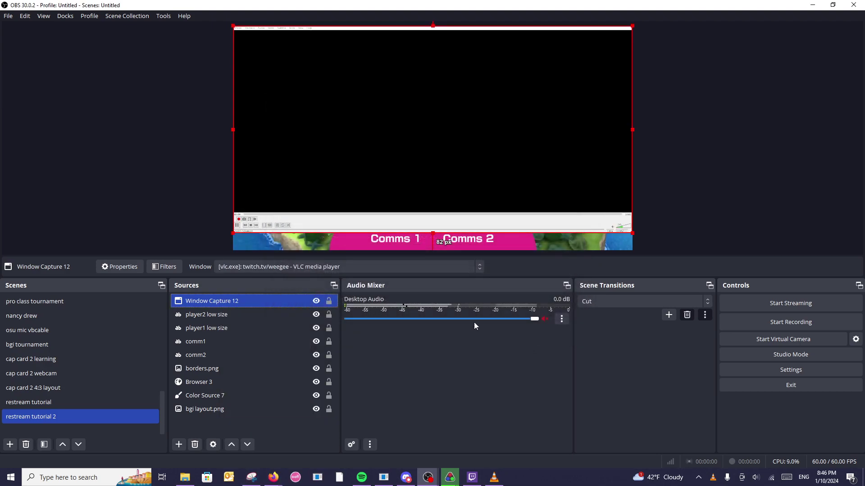
pyautogui.click(638, 139)
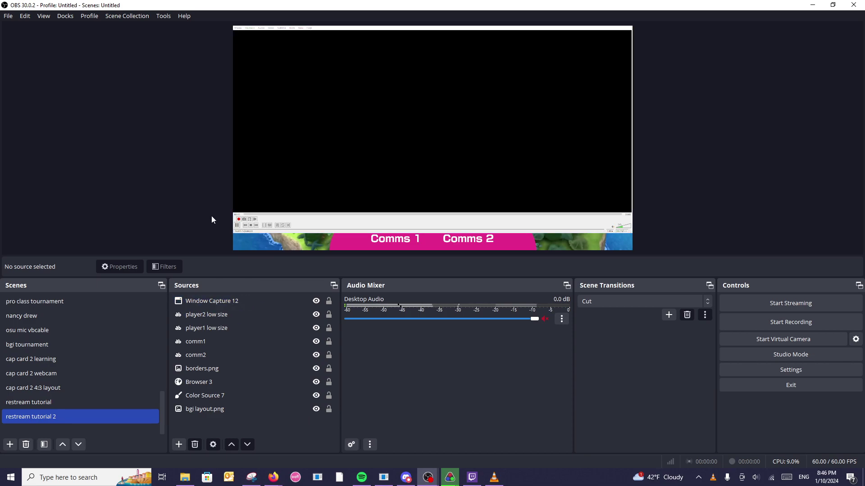
# Set the capture method of Window Capture 12 to Windows 10 (1903 and up) in its properties
pyautogui.click(344, 182)
pyautogui.rightClick(291, 168)
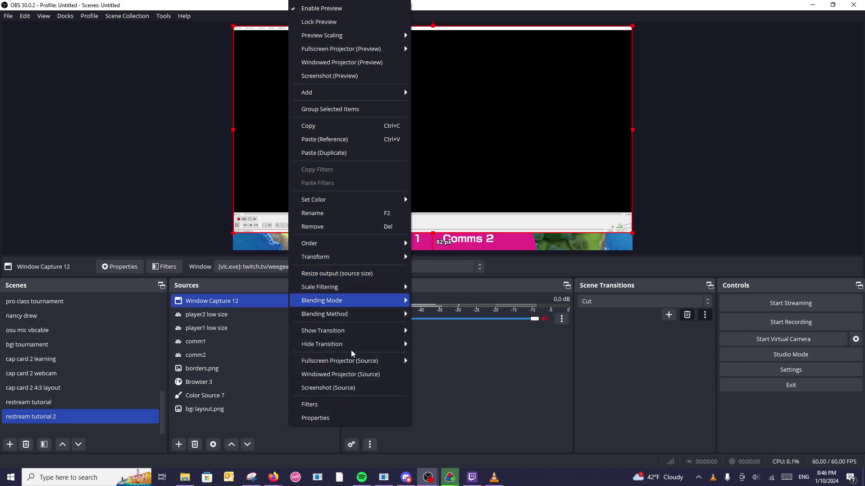
pyautogui.click(323, 419)
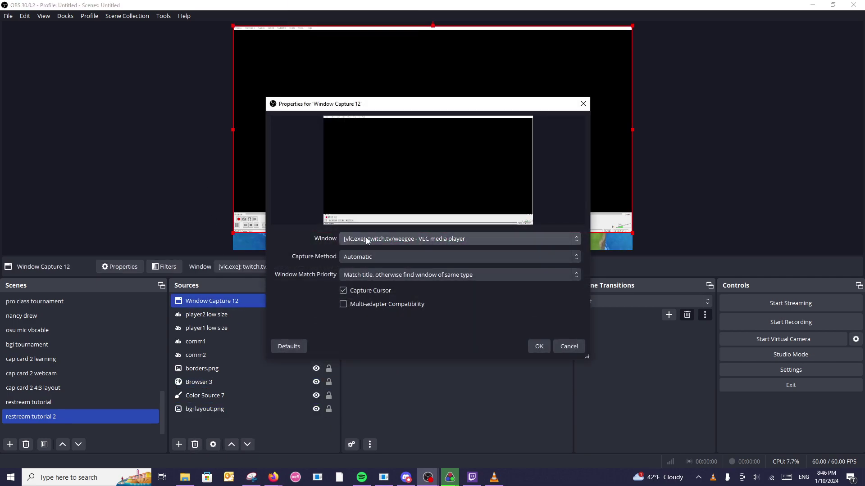
pyautogui.click(374, 265)
pyautogui.click(372, 260)
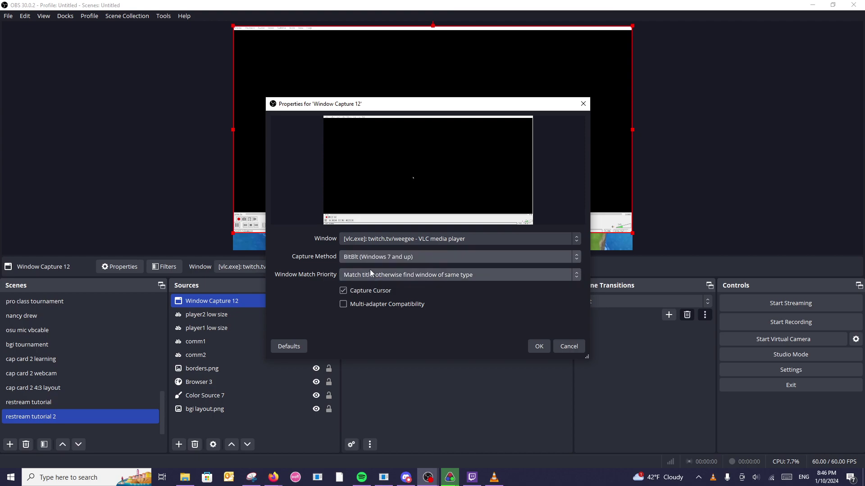
pyautogui.click(372, 260)
pyautogui.click(375, 288)
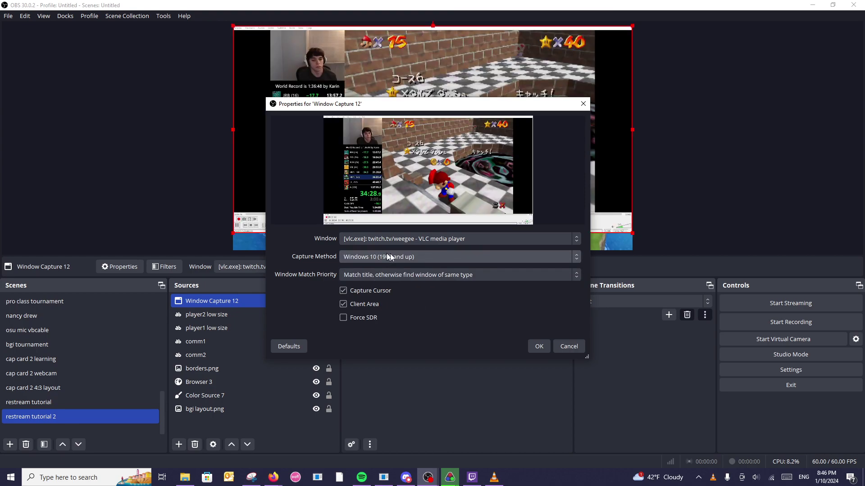
pyautogui.click(359, 257)
pyautogui.click(307, 254)
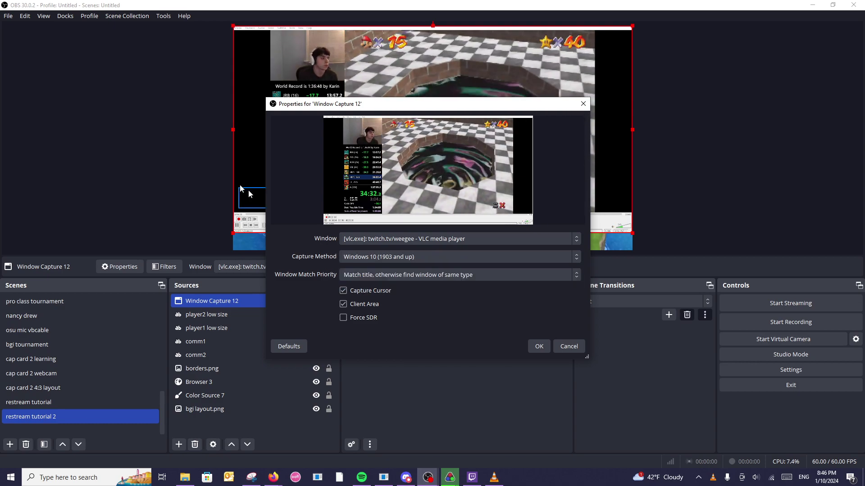
pyautogui.click(364, 257)
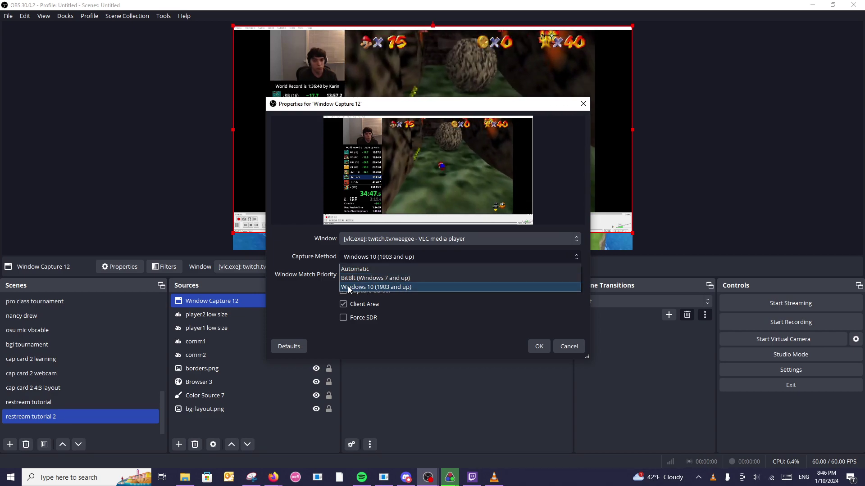
pyautogui.click(492, 336)
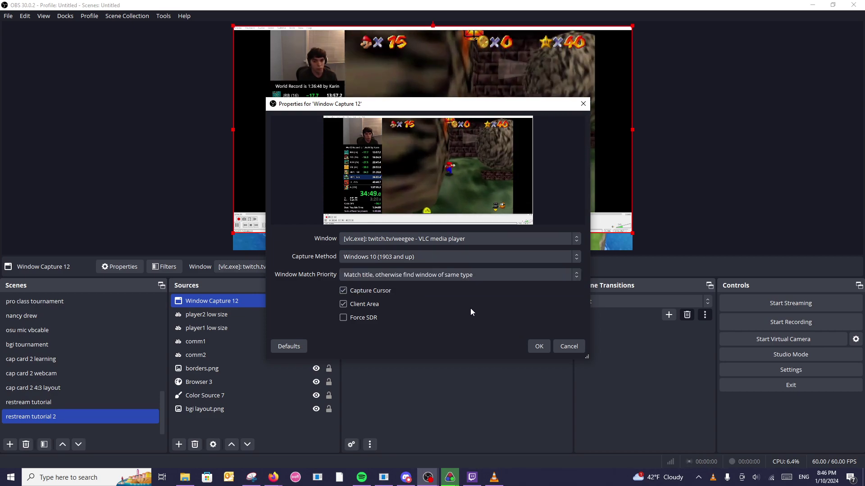
pyautogui.click(540, 346)
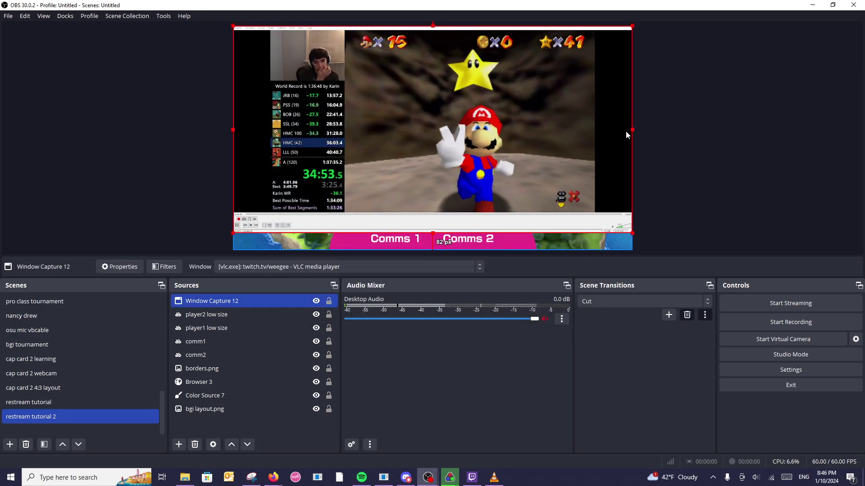
# Crop the VLC window capture on all four sides so that only the game picture remains
pyautogui.moveTo(631, 130); pyautogui.dragTo(596, 128)
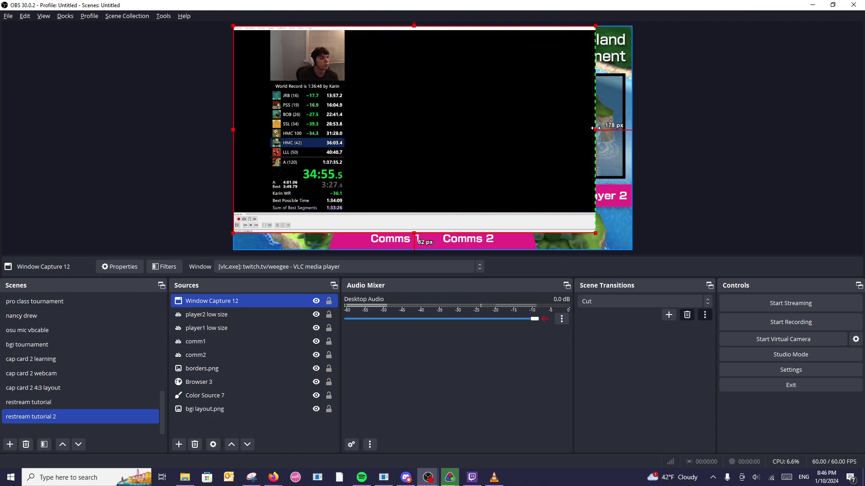
pyautogui.moveTo(233, 130); pyautogui.dragTo(271, 133)
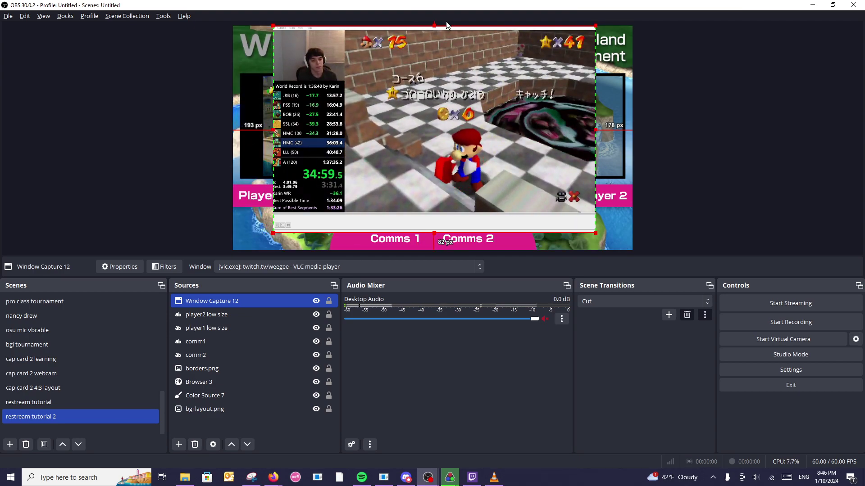
pyautogui.moveTo(436, 33); pyautogui.dragTo(436, 30)
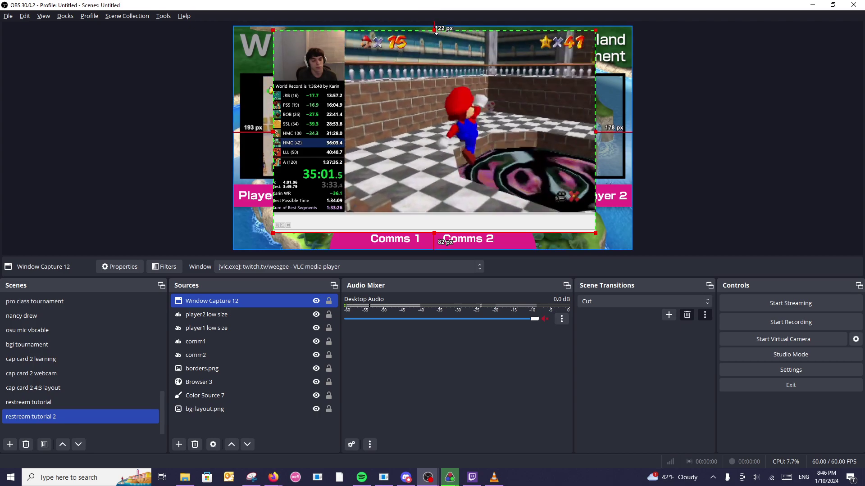
pyautogui.moveTo(273, 132); pyautogui.dragTo(345, 140)
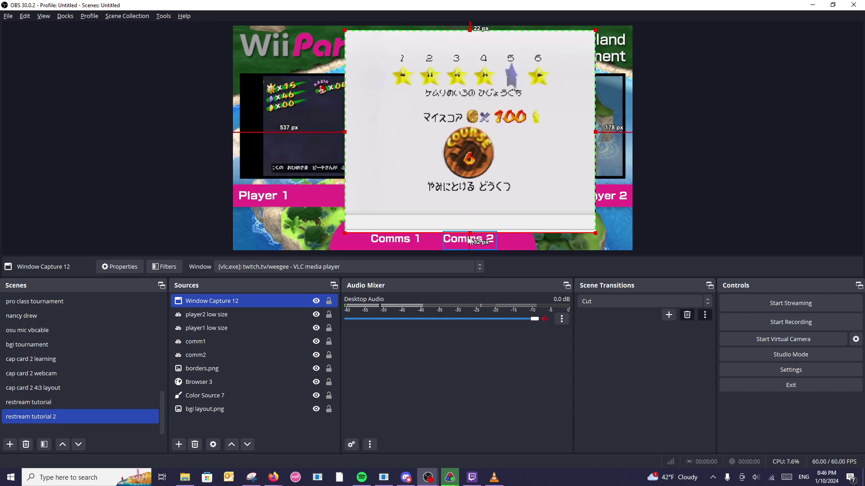
pyautogui.moveTo(477, 215); pyautogui.dragTo(479, 212)
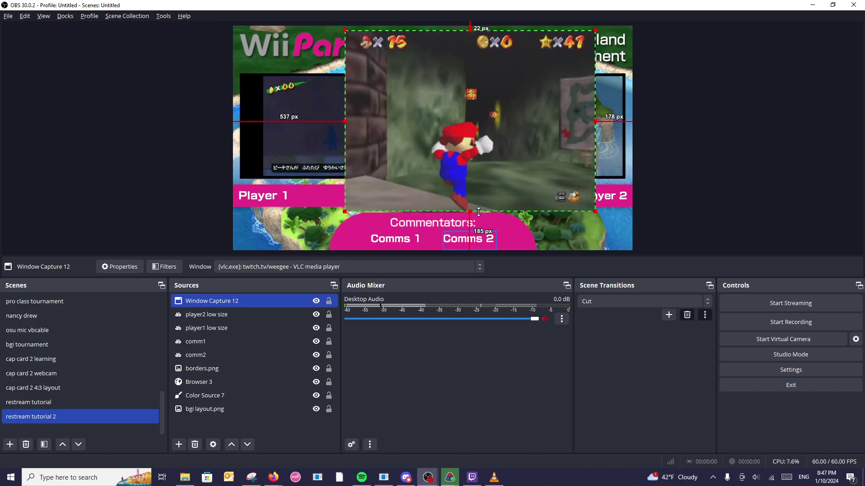
# Trim the game capture's right edge to about 186 px from the canvas edge and scale the capture down
pyautogui.click(721, 135)
pyautogui.click(355, 117)
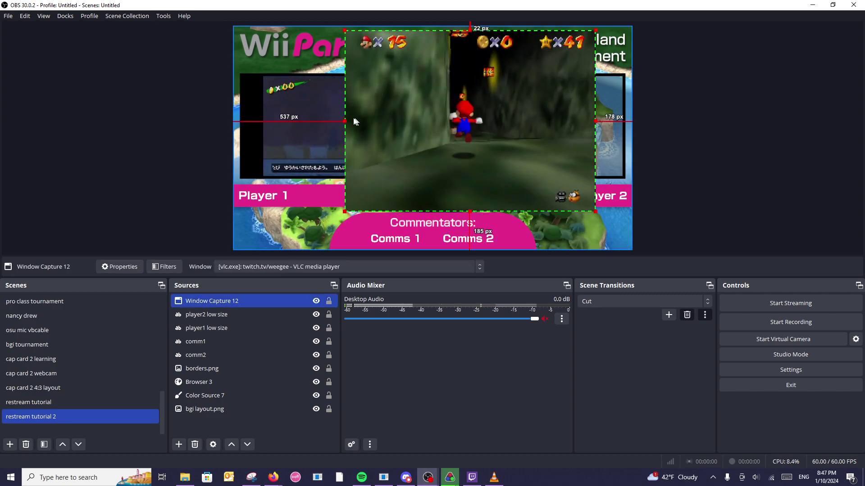
pyautogui.click(412, 128)
pyautogui.click(568, 81)
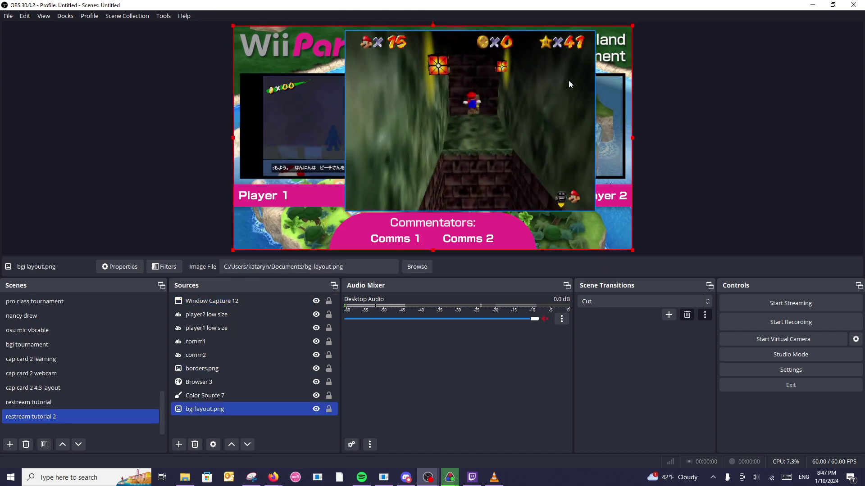
pyautogui.click(771, 63)
pyautogui.click(586, 90)
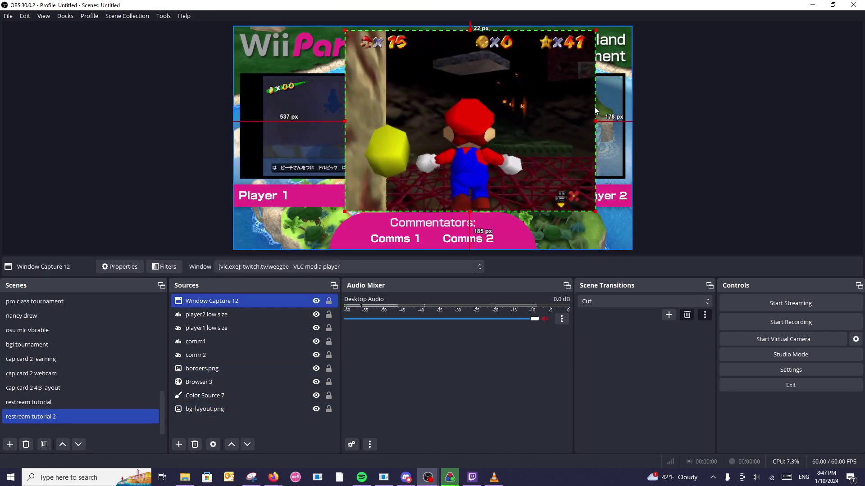
pyautogui.moveTo(596, 122); pyautogui.dragTo(594, 122)
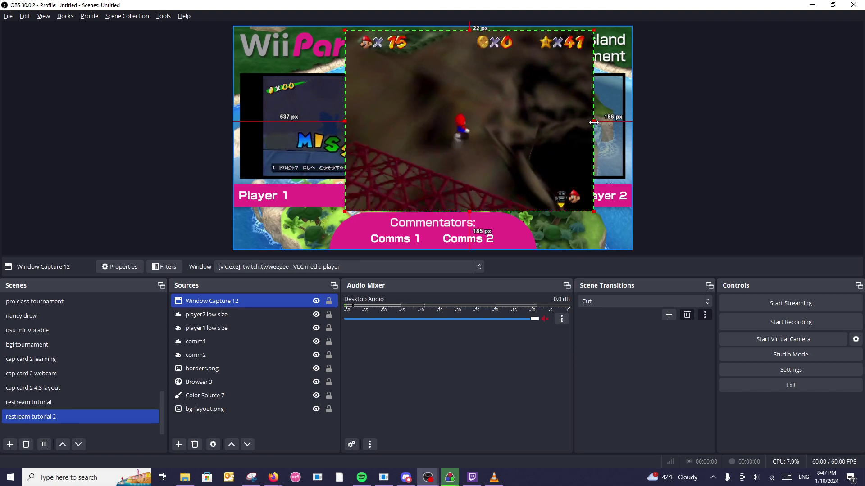
pyautogui.moveTo(591, 31); pyautogui.dragTo(501, 97)
pyautogui.click(575, 103)
pyautogui.moveTo(575, 102); pyautogui.dragTo(583, 105)
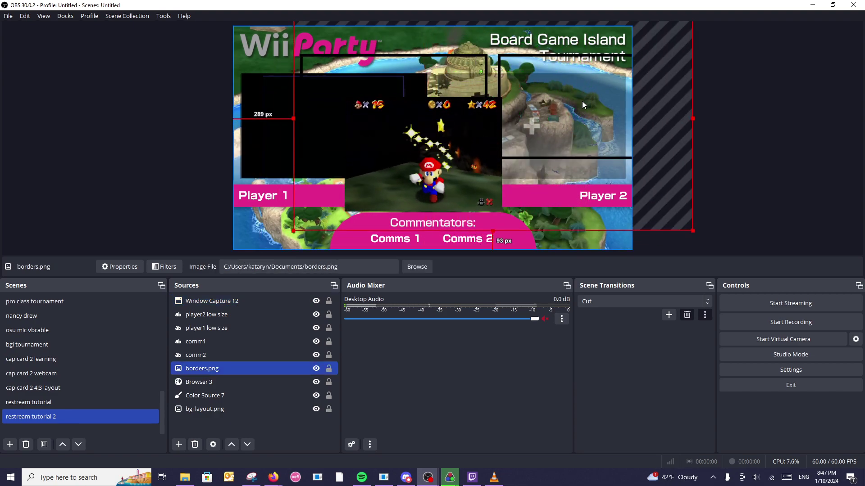
pyautogui.moveTo(650, 114); pyautogui.dragTo(733, 105)
pyautogui.hotkey('ctrl', 'z')
# Move the cropped window capture into the Player 2 frame and resize it to fit the frame's height
pyautogui.moveTo(428, 201); pyautogui.dragTo(471, 178)
pyautogui.moveTo(529, 145); pyautogui.dragTo(516, 143)
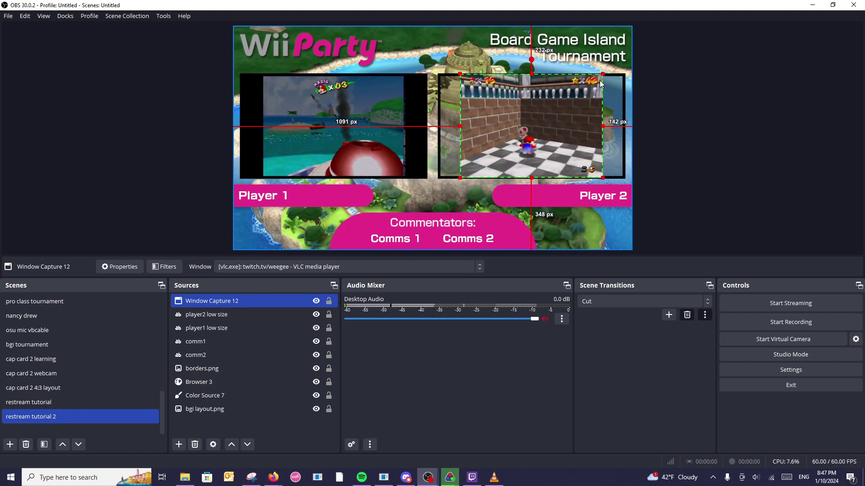
pyautogui.moveTo(590, 95); pyautogui.dragTo(604, 75)
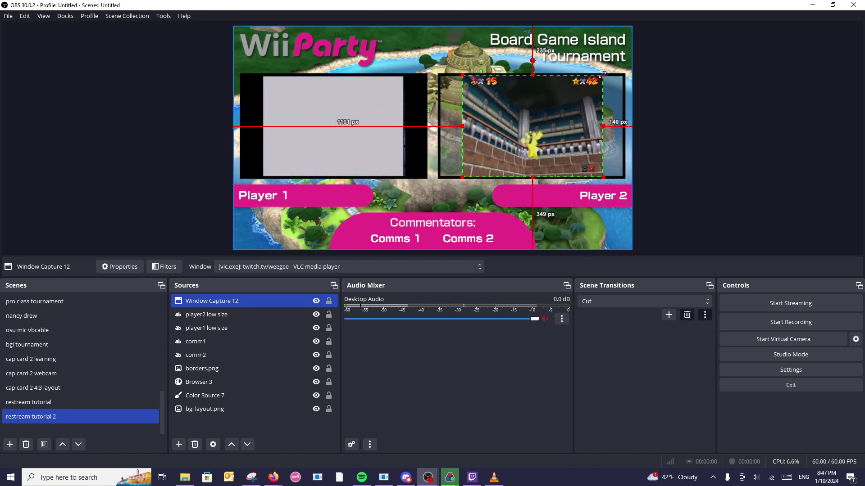
pyautogui.click(707, 81)
pyautogui.click(572, 119)
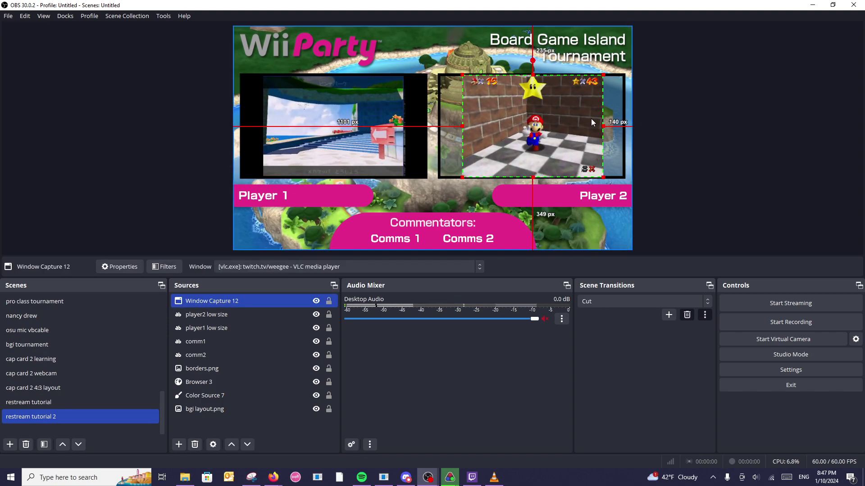
pyautogui.click(690, 69)
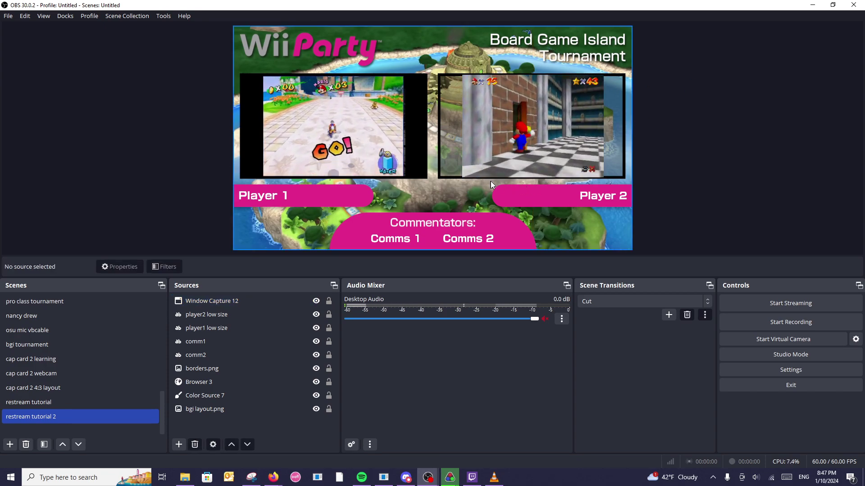
# Reorder Window Capture 12 to sit below borders.png and Browser 3, directly above Color Source 7
pyautogui.click(510, 144)
pyautogui.click(657, 131)
pyautogui.moveTo(231, 304); pyautogui.dragTo(243, 385)
pyautogui.click(745, 71)
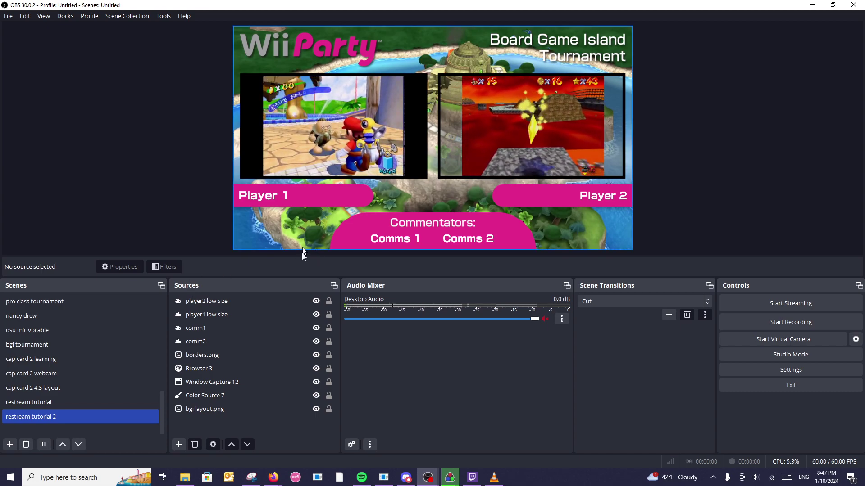
# Duplicate Color Source 7, fit the copy to the Player 2 frame, and order it directly below Window Capture 12
pyautogui.click(270, 395)
pyautogui.hotkey('ctrl', 'c')
pyautogui.hotkey('ctrl', 'v')
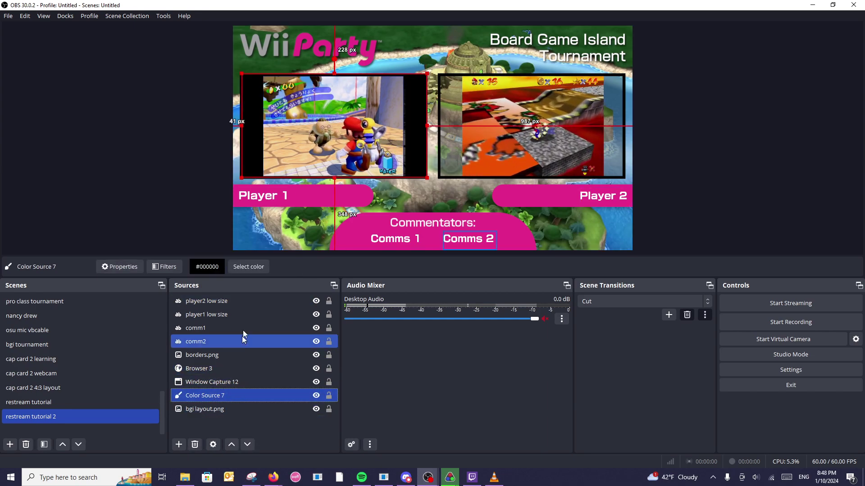
pyautogui.moveTo(367, 112); pyautogui.dragTo(564, 109)
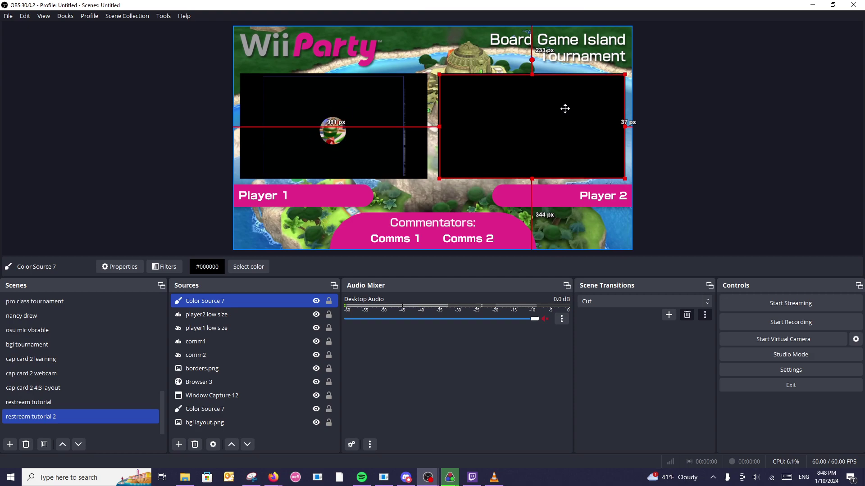
pyautogui.moveTo(219, 301); pyautogui.dragTo(229, 402)
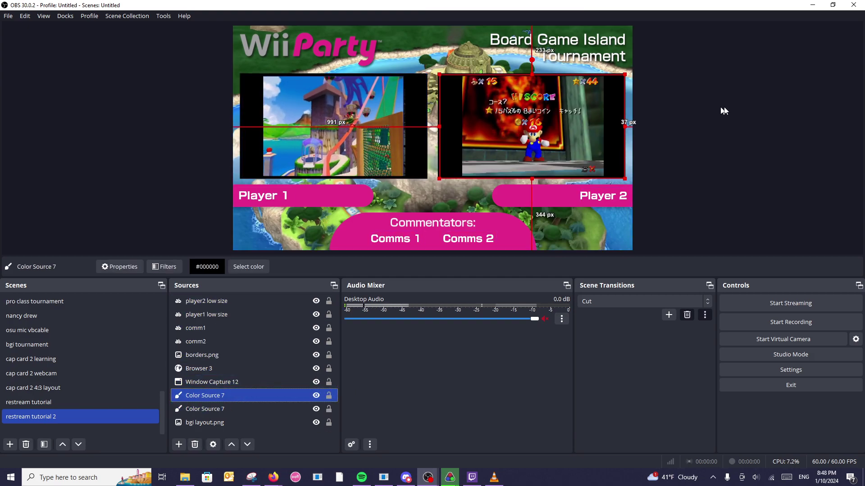
pyautogui.click(747, 105)
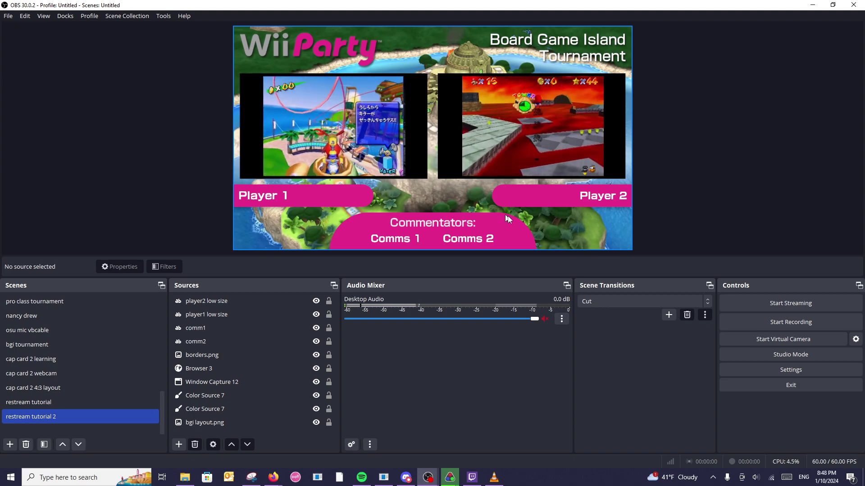
# Switch to VLC, lower the weegee stream's volume to 0%, and return to OBS
pyautogui.click(497, 479)
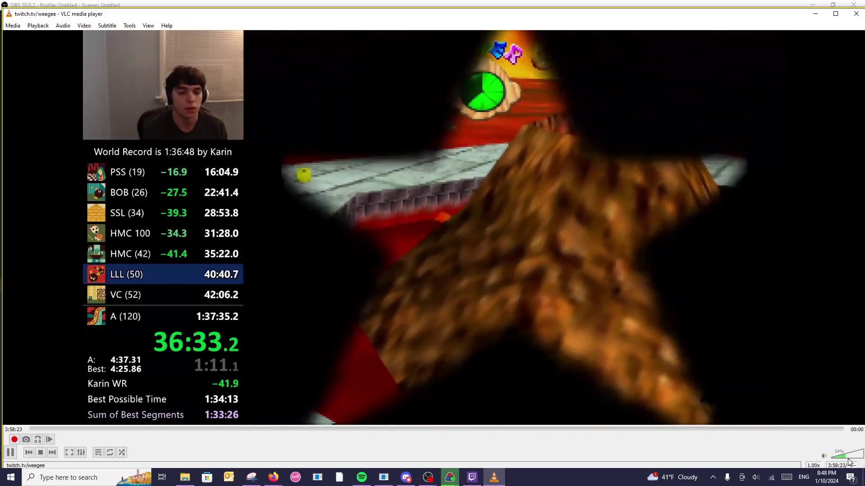
pyautogui.moveTo(841, 456); pyautogui.dragTo(828, 458)
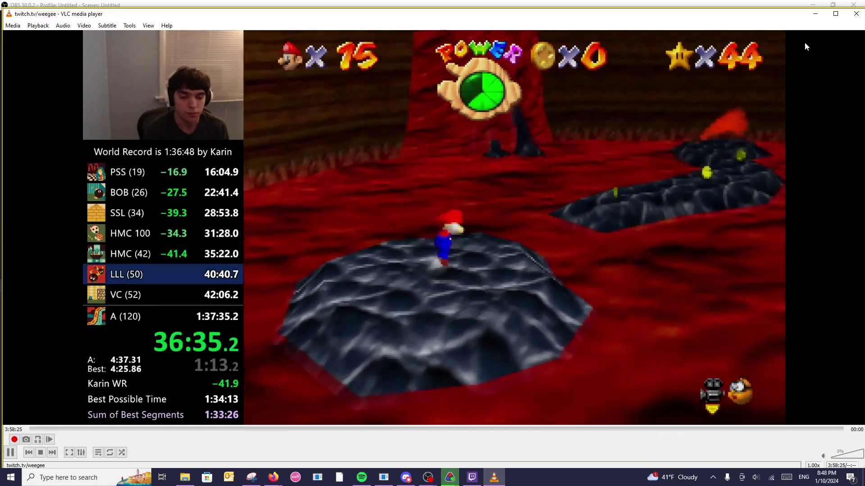
pyautogui.click(428, 478)
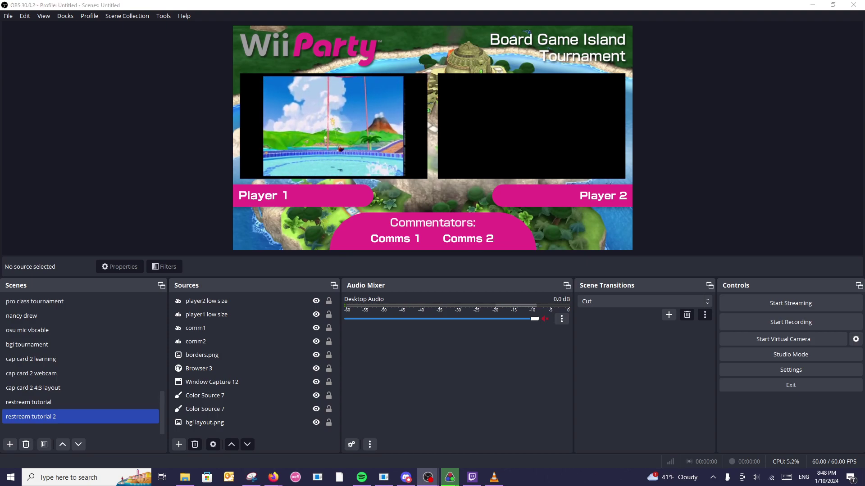
# Switch to the LiveSplit timer over the OBS window, and start and reset it as a test
pyautogui.hotkey('alt', 'Tab')
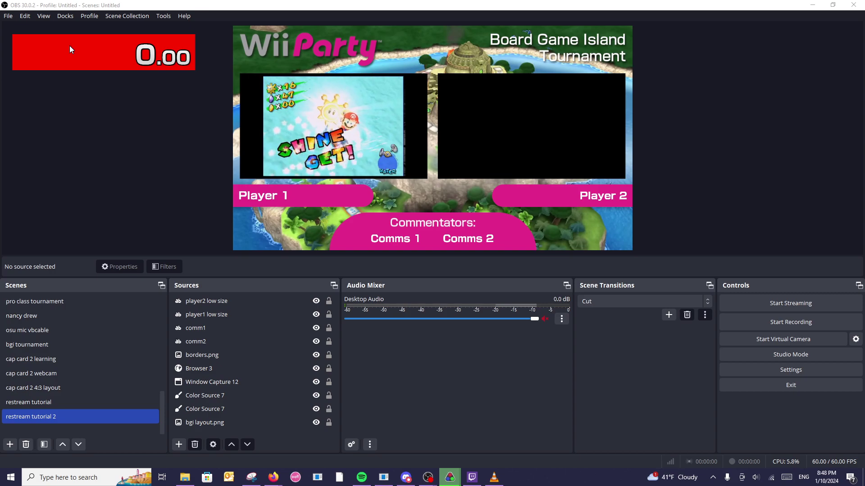
pyautogui.press('KP_1')
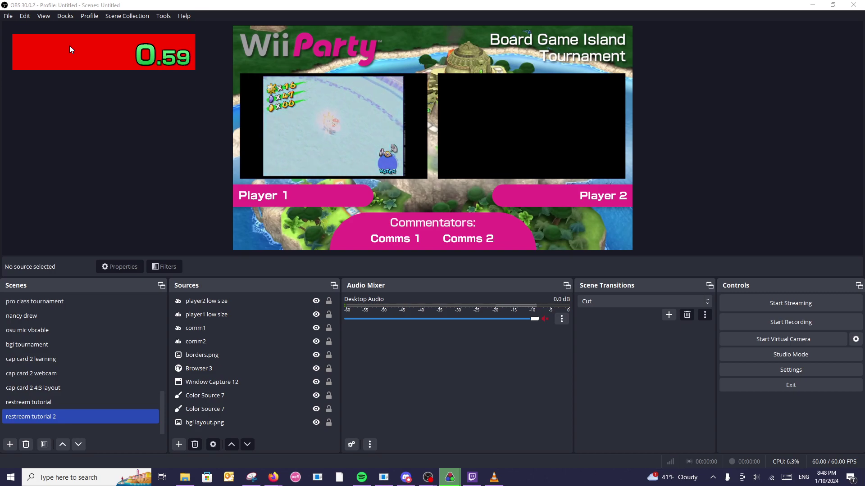
pyautogui.press('KP_3')
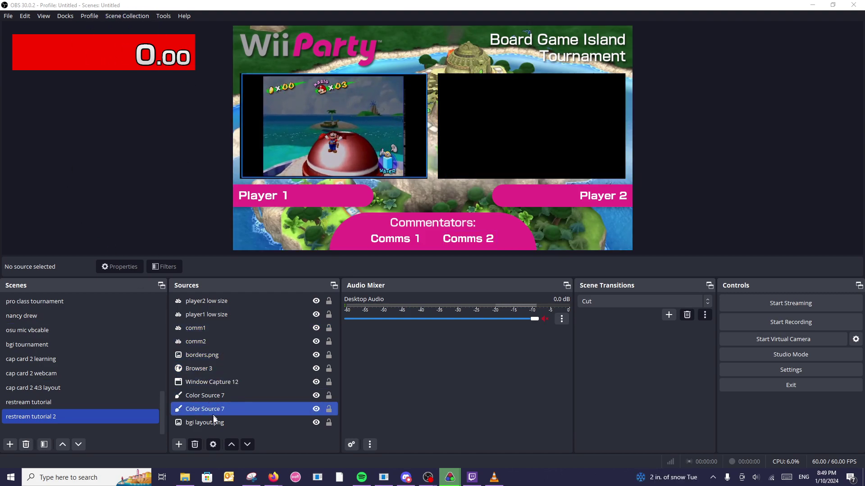
# Add a window capture source named "livesplit tutorial 2" that captures the [LiveSplit.exe]: LiveSplit window
pyautogui.click(179, 444)
pyautogui.click(203, 394)
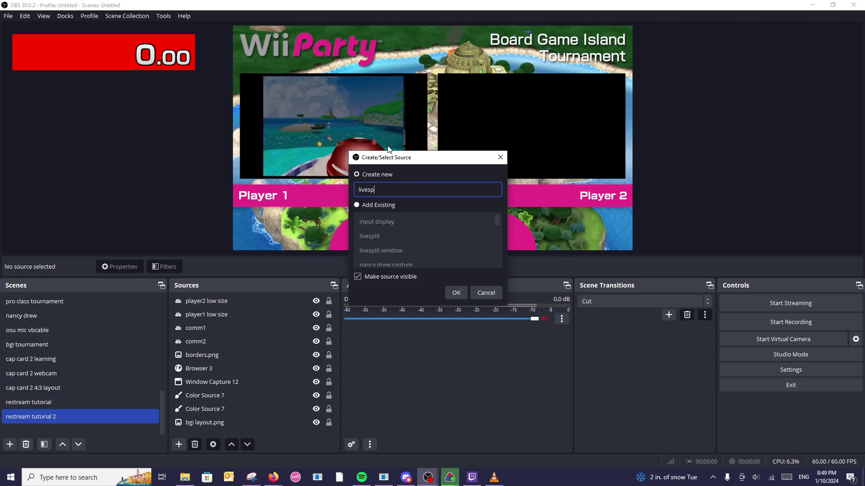
pyautogui.write('livesplit tutorial 2')
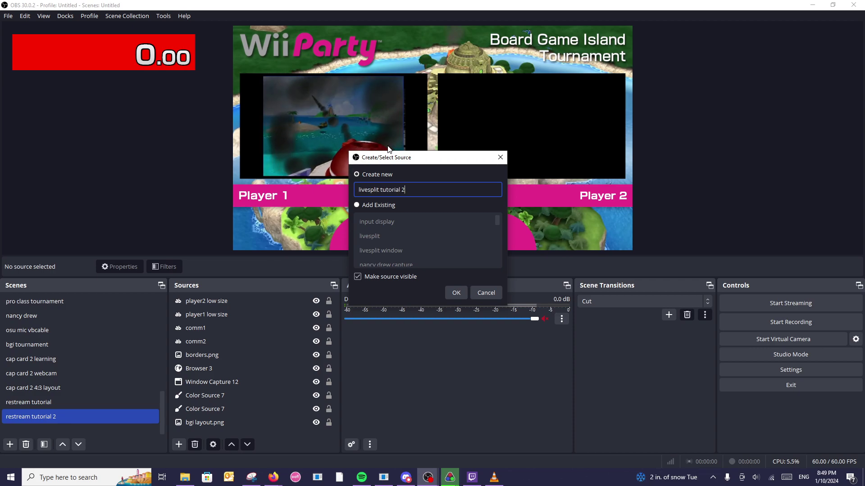
pyautogui.press('Return')
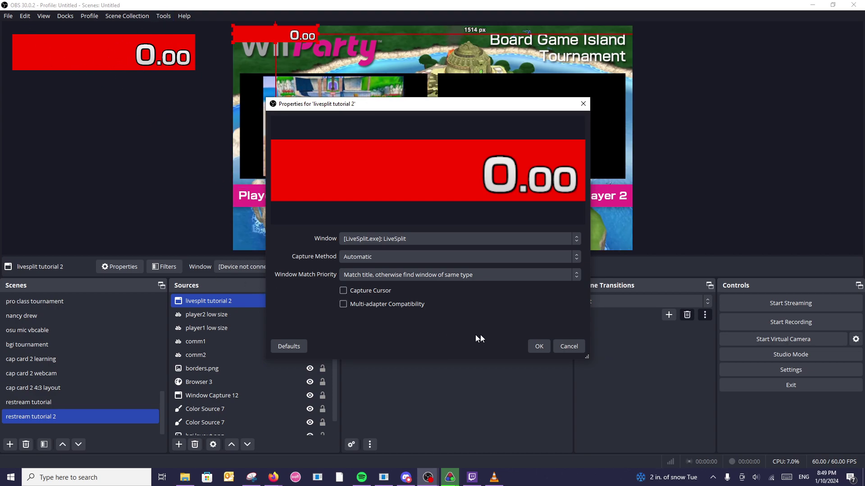
pyautogui.click(539, 346)
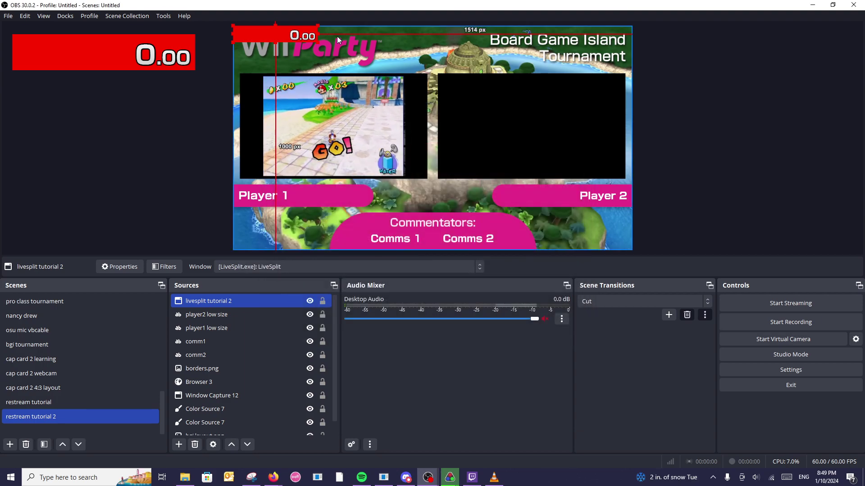
# Resize the livesplit tutorial 2 capture and place it between the Player 1 and Player 2 labels, above the Commentators heading
pyautogui.moveTo(319, 44); pyautogui.dragTo(361, 61)
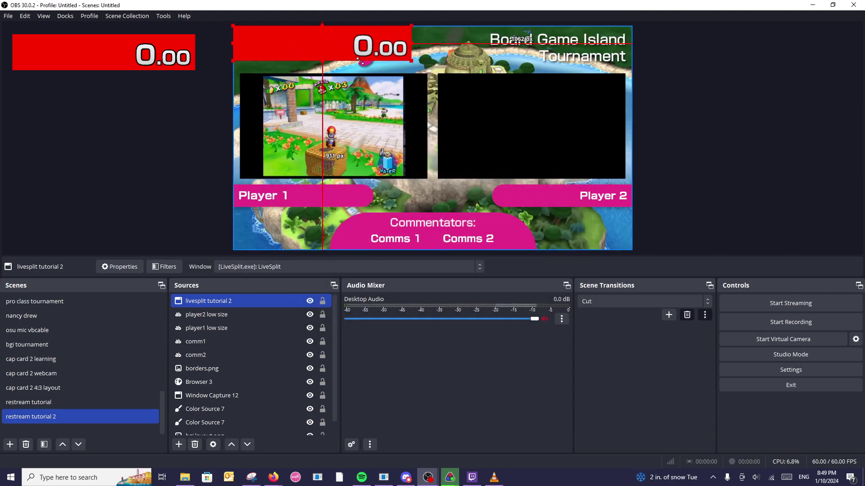
pyautogui.moveTo(315, 43); pyautogui.dragTo(376, 195)
pyautogui.moveTo(473, 177); pyautogui.dragTo(443, 196)
pyautogui.click(443, 199)
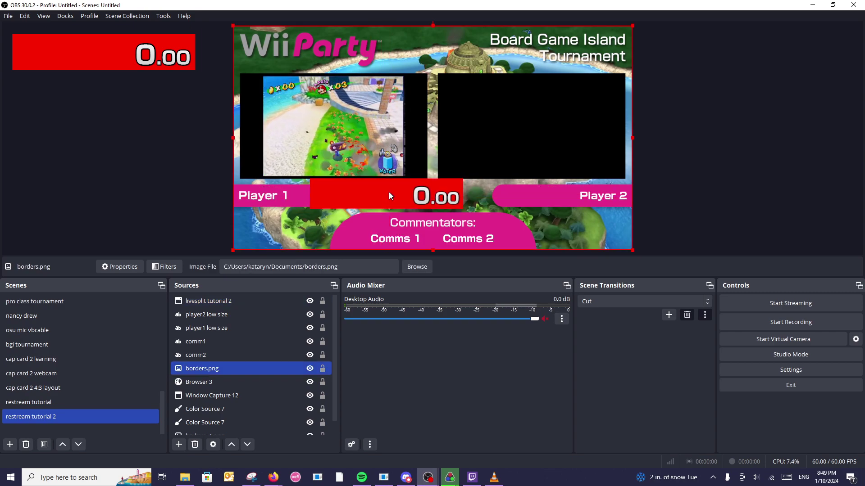
pyautogui.click(734, 142)
pyautogui.click(439, 198)
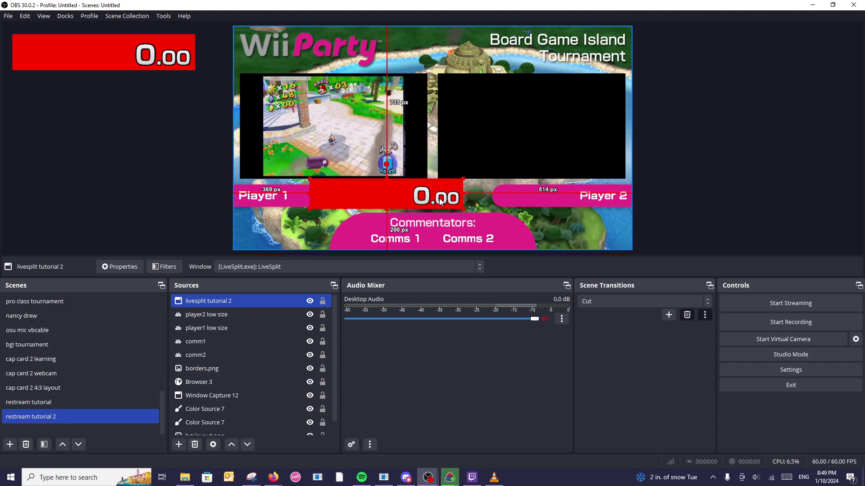
pyautogui.hotkey('shift', 'Left')
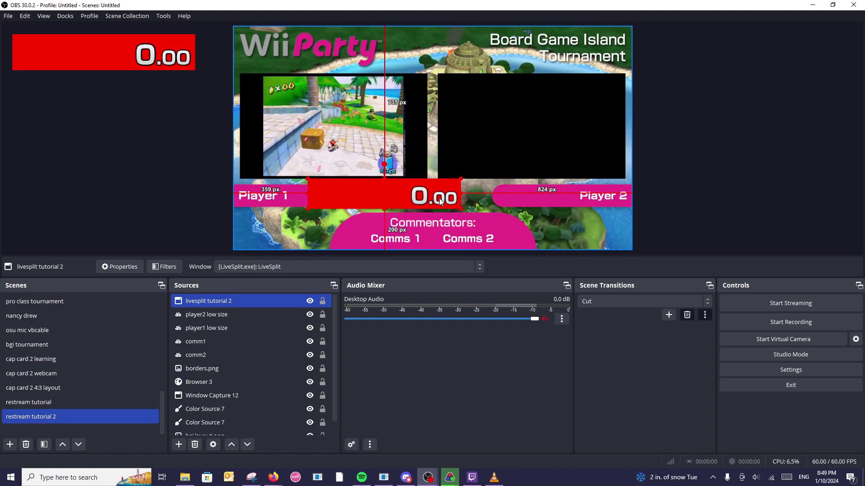
pyautogui.click(692, 147)
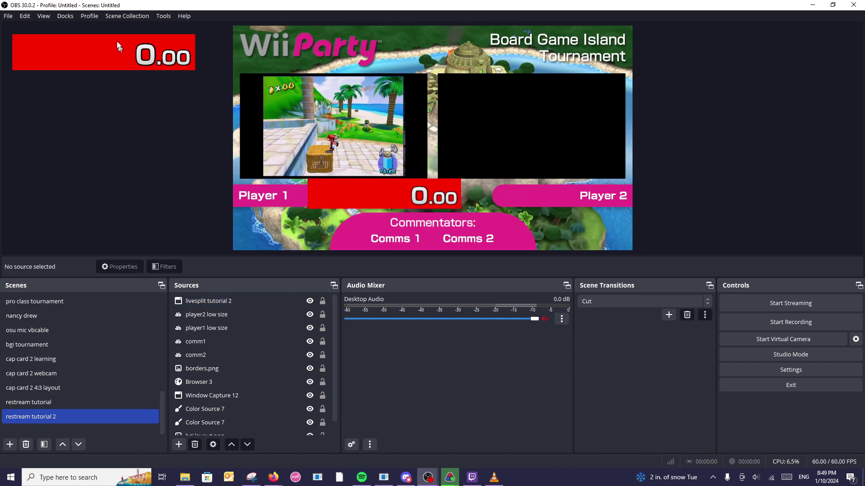
pyautogui.rightClick(112, 52)
pyautogui.click(54, 126)
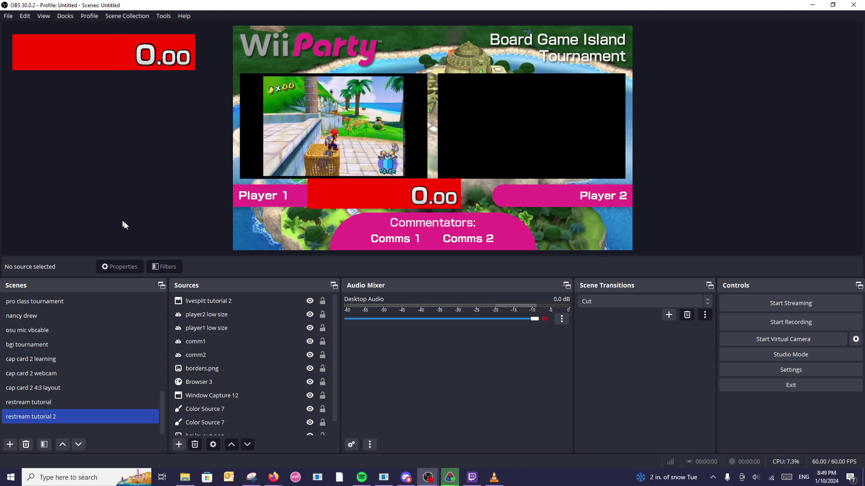
pyautogui.click(208, 341)
pyautogui.click(205, 301)
pyautogui.rightClick(205, 302)
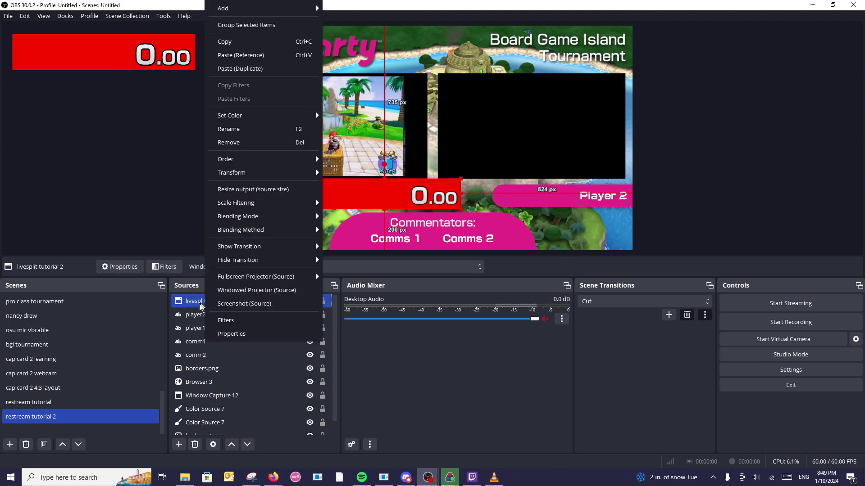
pyautogui.click(170, 195)
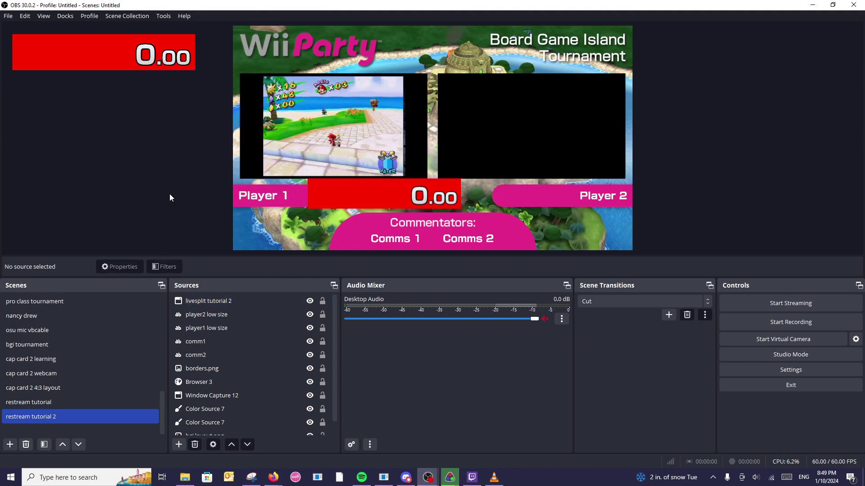
# Add a Color Key effect filter to the livesplit tutorial 2 source, keeping the default filter name
pyautogui.click(201, 300)
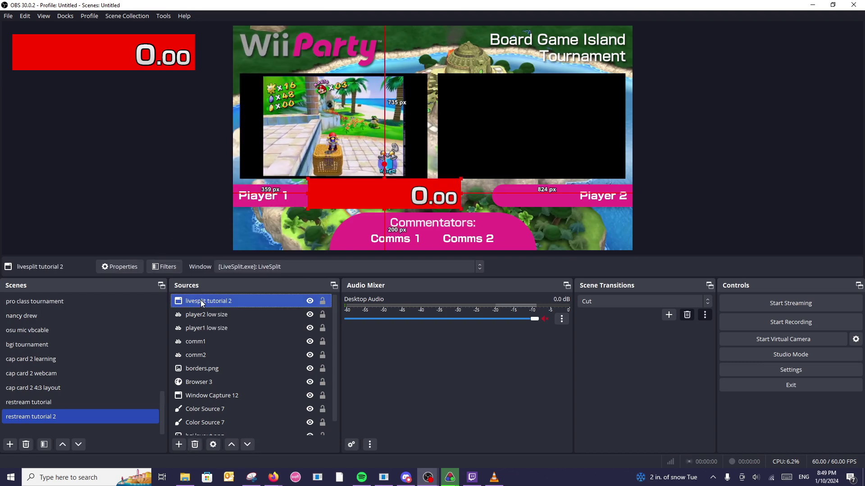
pyautogui.rightClick(201, 301)
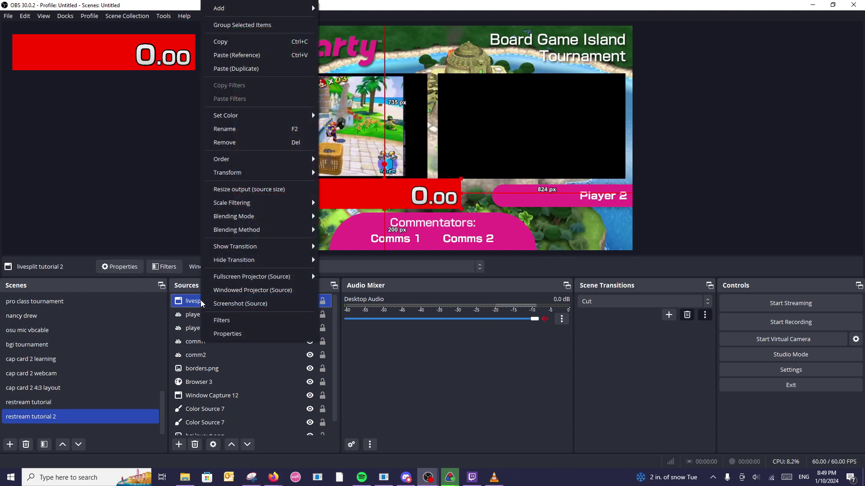
pyautogui.click(221, 321)
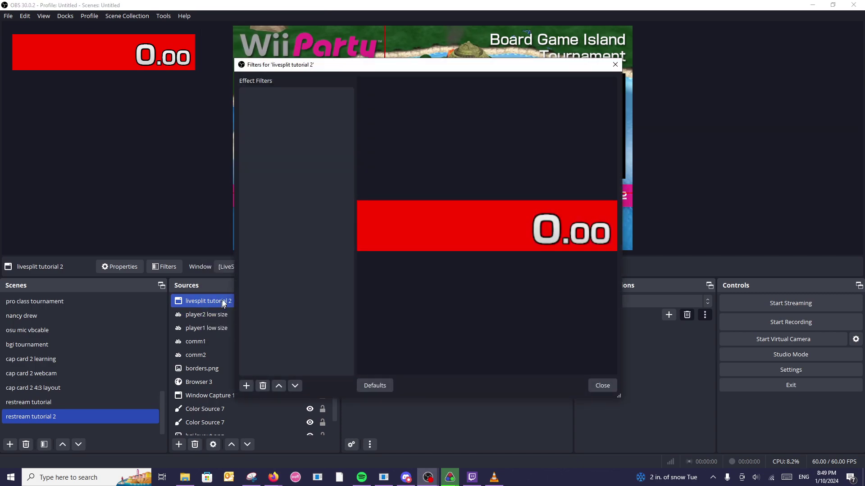
pyautogui.click(246, 386)
pyautogui.click(278, 254)
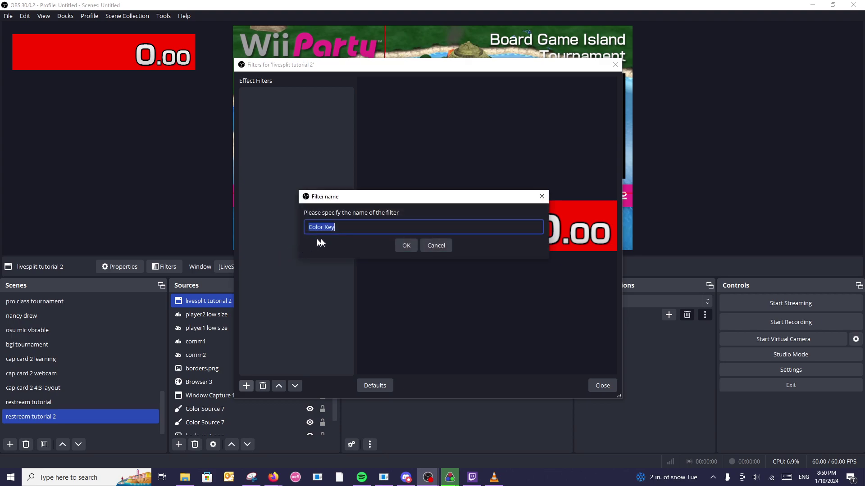
pyautogui.click(406, 246)
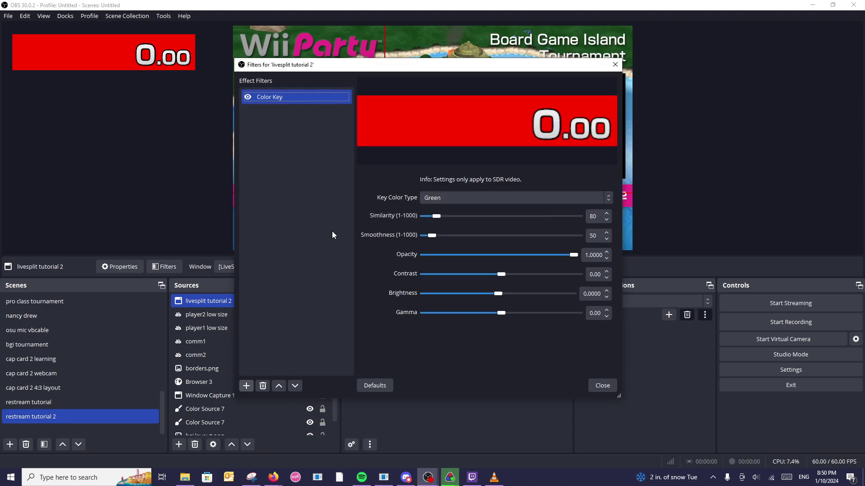
# Set the filter's key color type to Red, raise the similarity until the red outline is gone, and close the filters
pyautogui.click(427, 208)
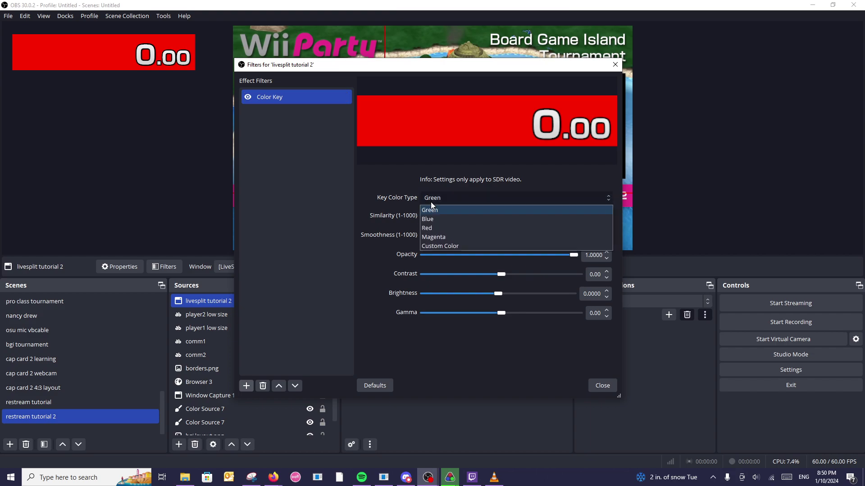
pyautogui.click(442, 225)
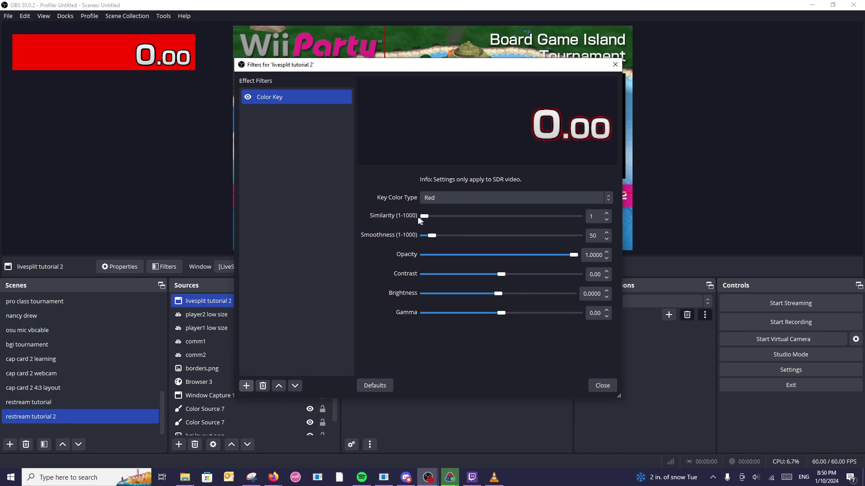
pyautogui.click(431, 217)
pyautogui.moveTo(572, 219); pyautogui.dragTo(591, 219)
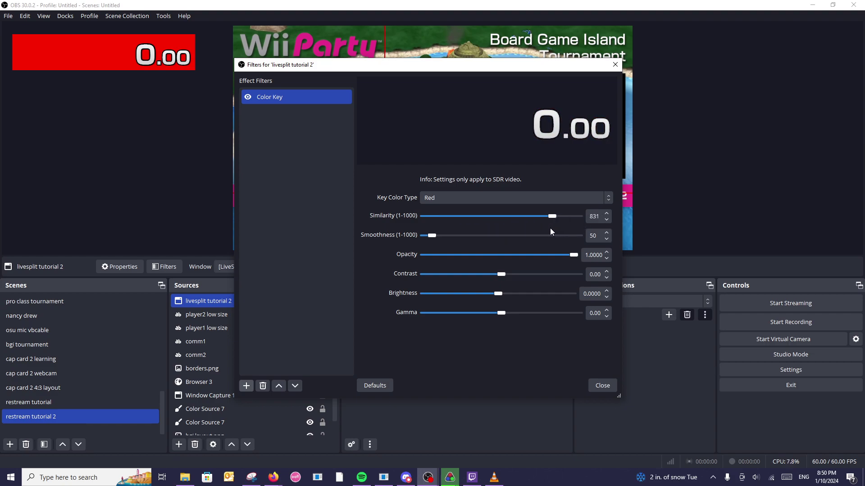
pyautogui.moveTo(540, 228)
pyautogui.mouseDown()
pyautogui.moveTo(520, 222)
pyautogui.moveTo(533, 223)
pyautogui.mouseUp()
pyautogui.click(602, 386)
# Nudge the livesplit tutorial 2 source slightly left, to about 355 px from the canvas's left edge, and deselect it
pyautogui.click(749, 171)
pyautogui.click(453, 199)
pyautogui.click(708, 165)
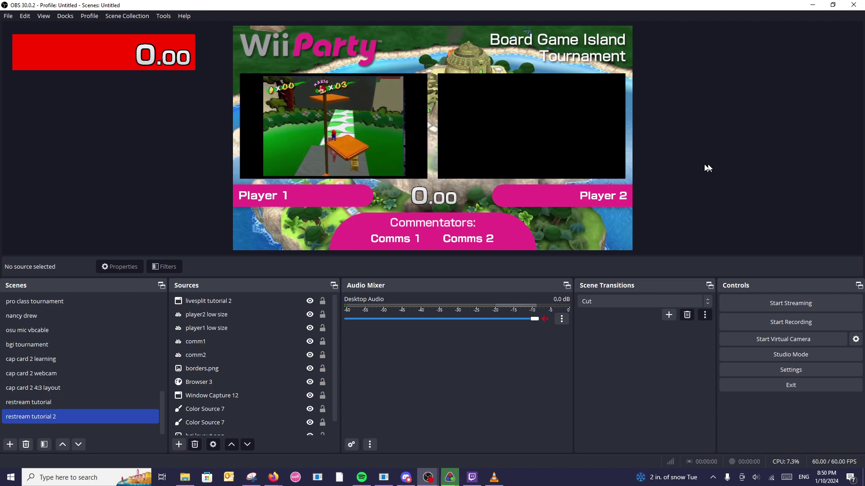
pyautogui.click(434, 203)
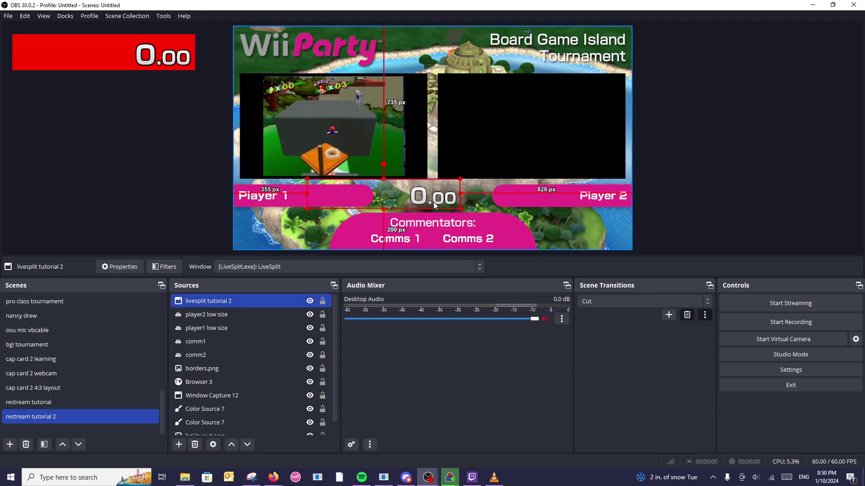
pyautogui.click(707, 114)
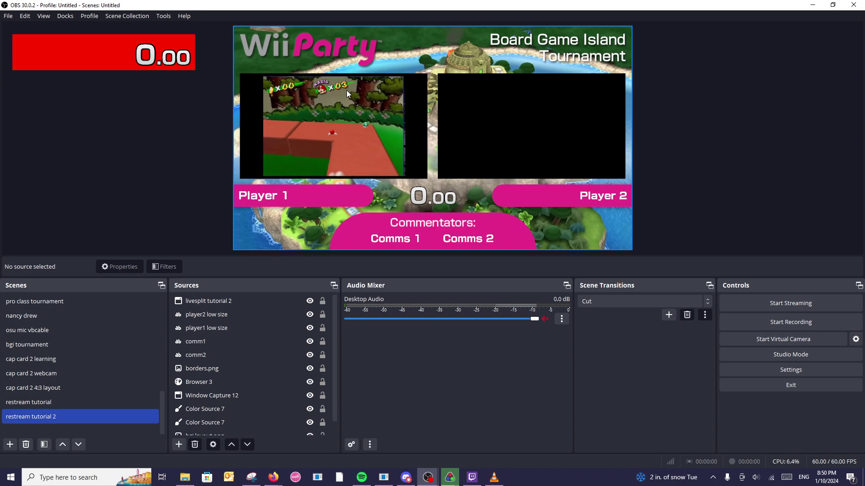
# Start the LiveSplit timer, review the Timer options in its layout settings, and accept the layout
pyautogui.click(122, 53)
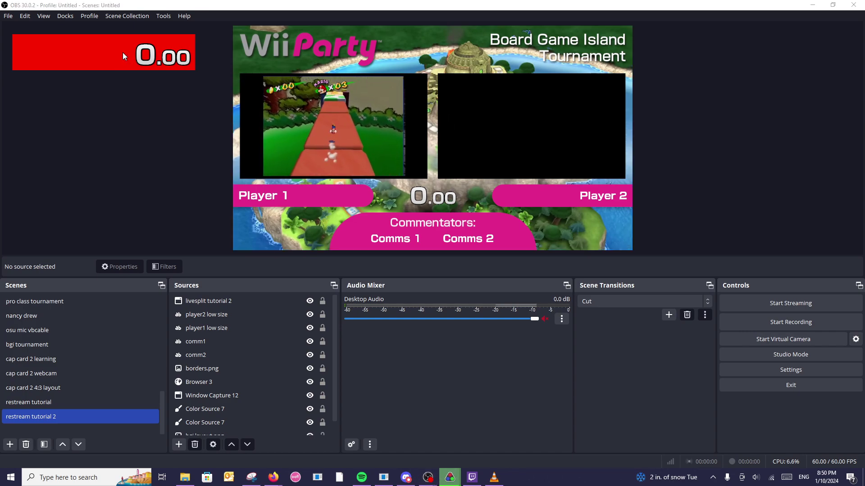
pyautogui.press('KP_1')
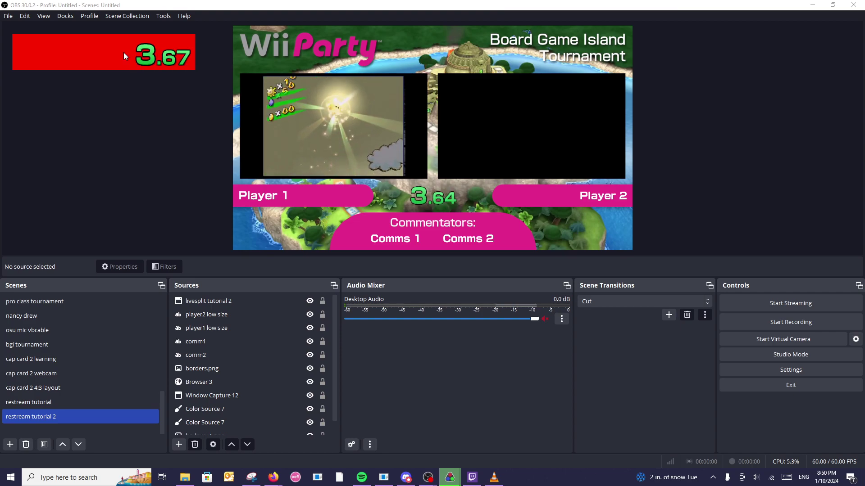
pyautogui.rightClick(123, 52)
pyautogui.click(156, 166)
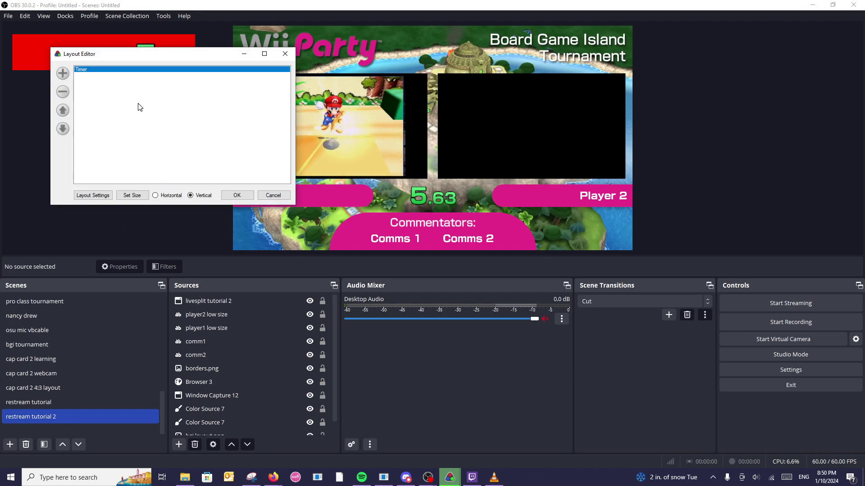
pyautogui.click(93, 195)
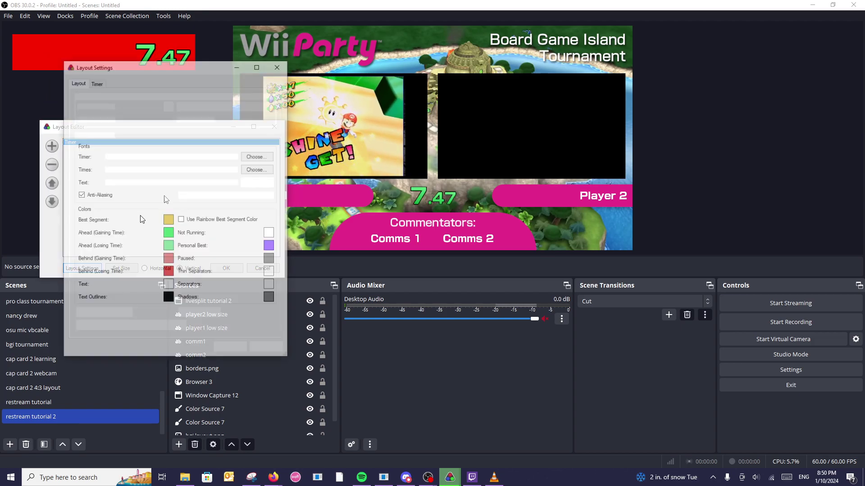
pyautogui.click(323, 99)
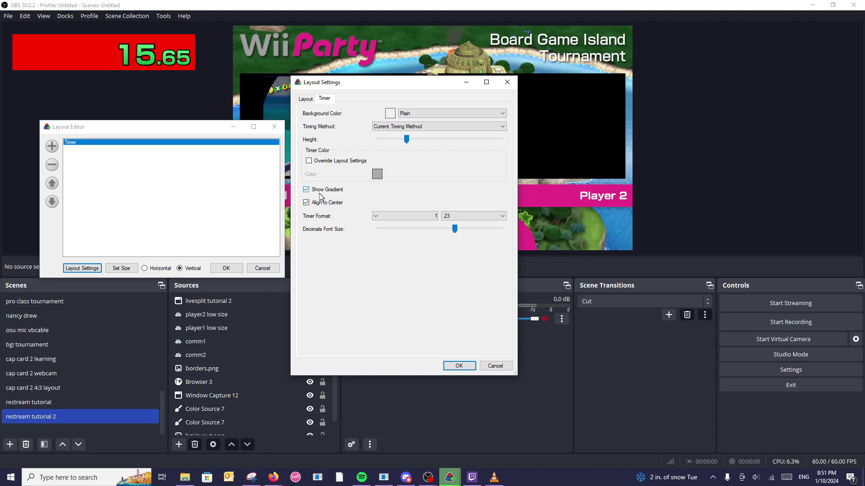
pyautogui.click(459, 366)
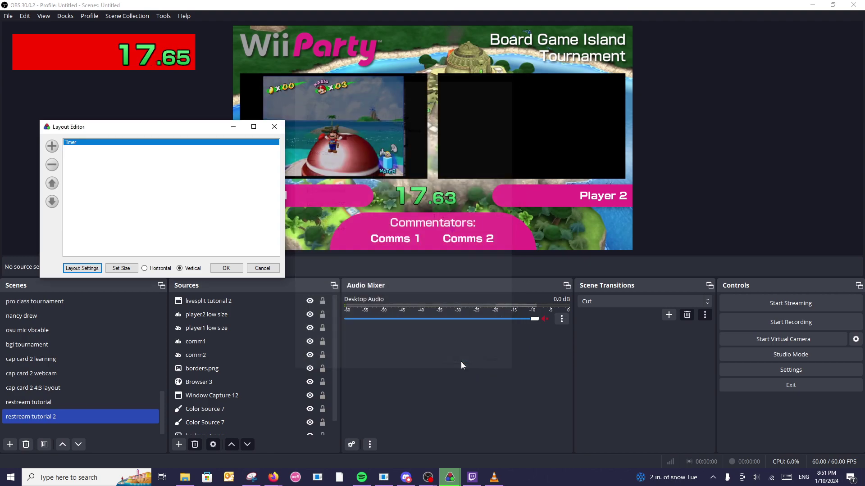
pyautogui.click(223, 272)
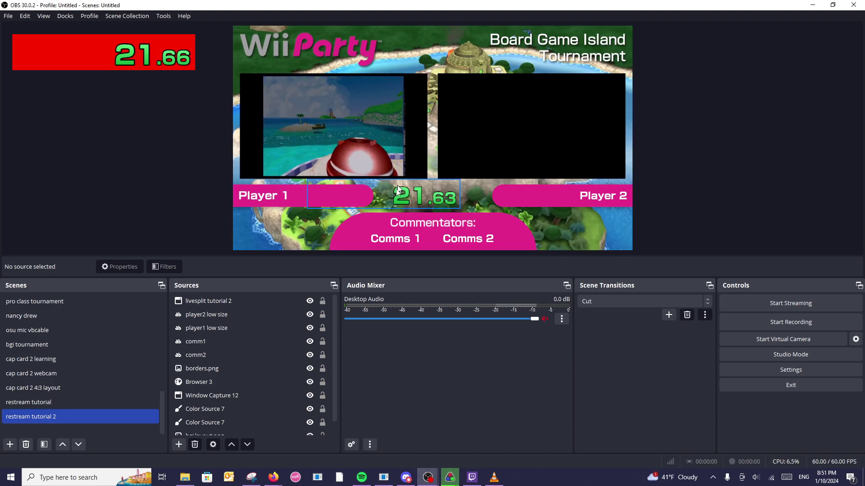
# Move the running timer source right, to about 395 px from the canvas's left edge, and deselect it
pyautogui.click(418, 196)
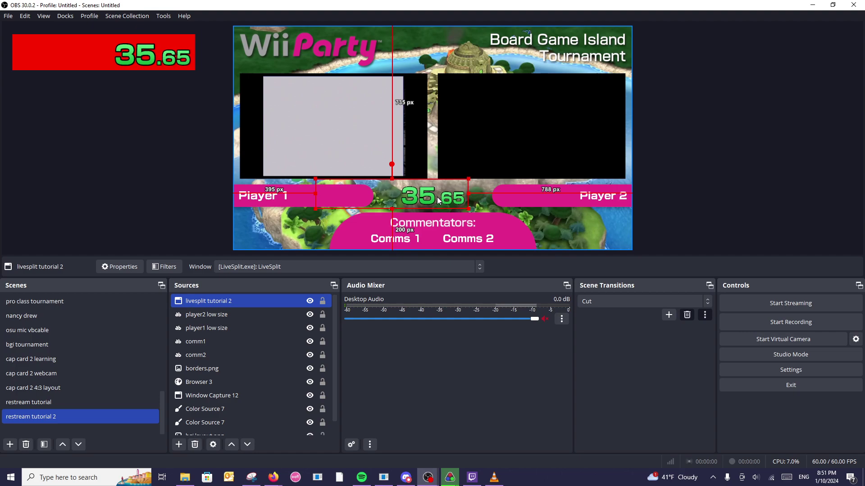
pyautogui.click(690, 84)
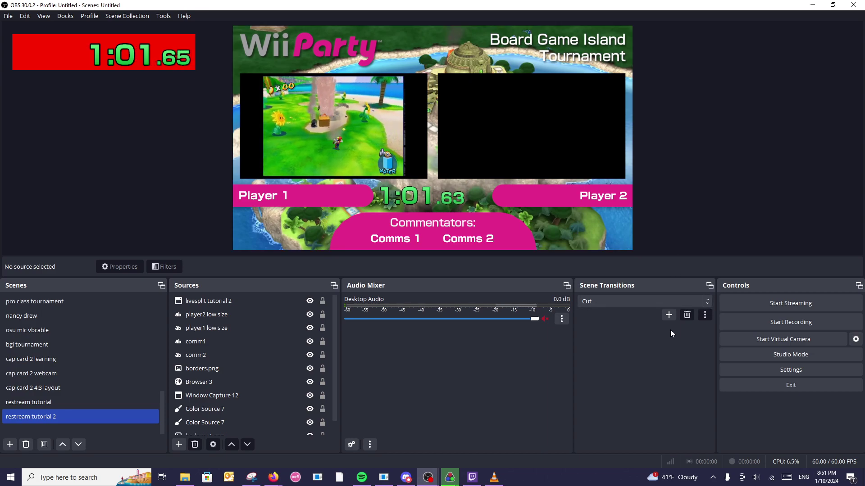
# Start the virtual camera and set its output type to Scene with restream tutorial 2 as the output selection
pyautogui.click(750, 340)
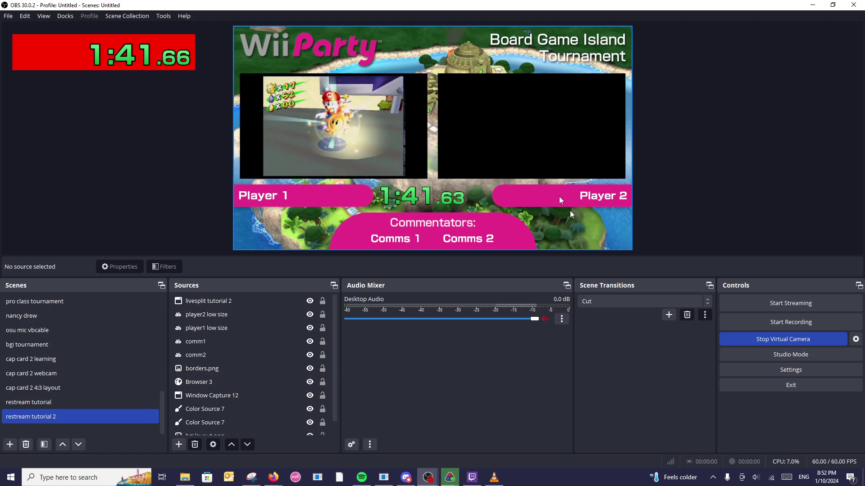
pyautogui.click(856, 340)
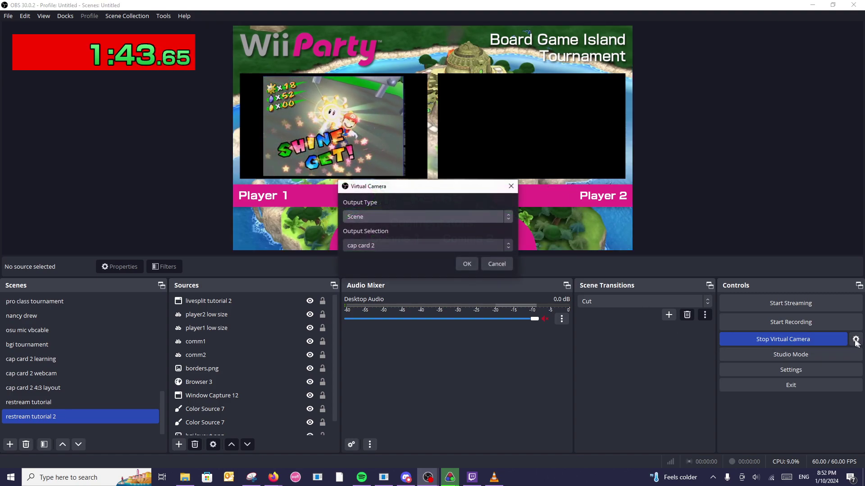
pyautogui.click(380, 218)
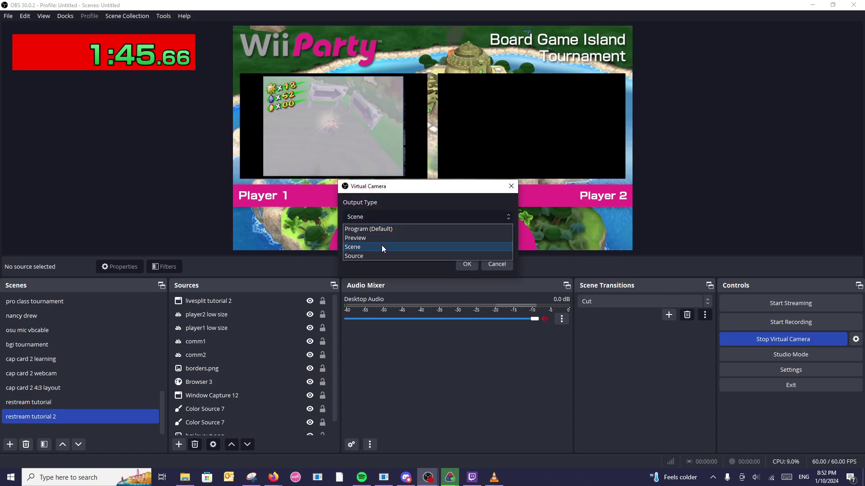
pyautogui.click(383, 247)
pyautogui.click(402, 245)
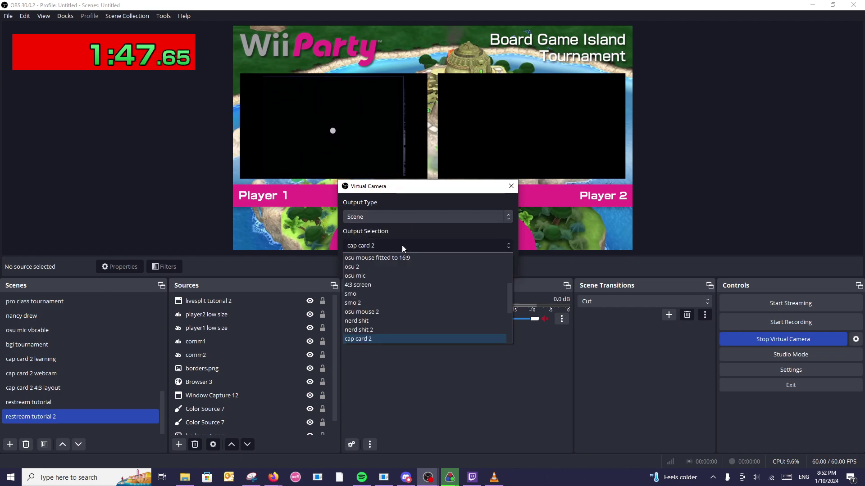
pyautogui.scroll(-3, 395, 270)
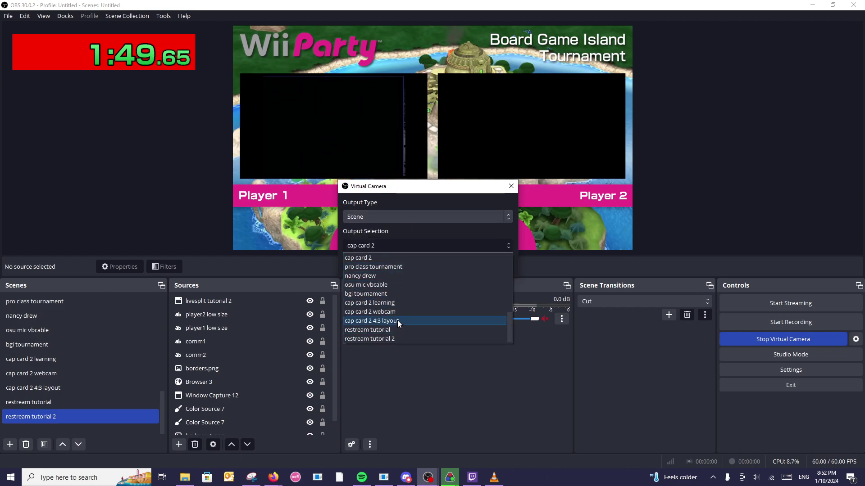
pyautogui.click(390, 337)
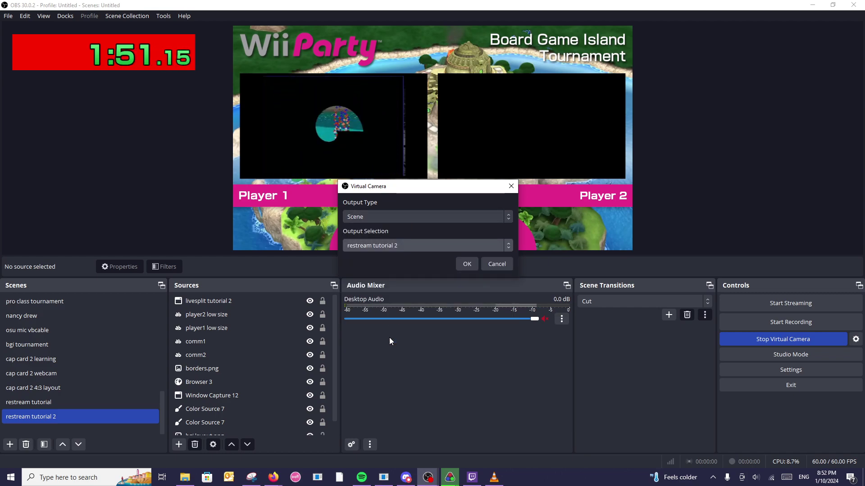
pyautogui.click(465, 262)
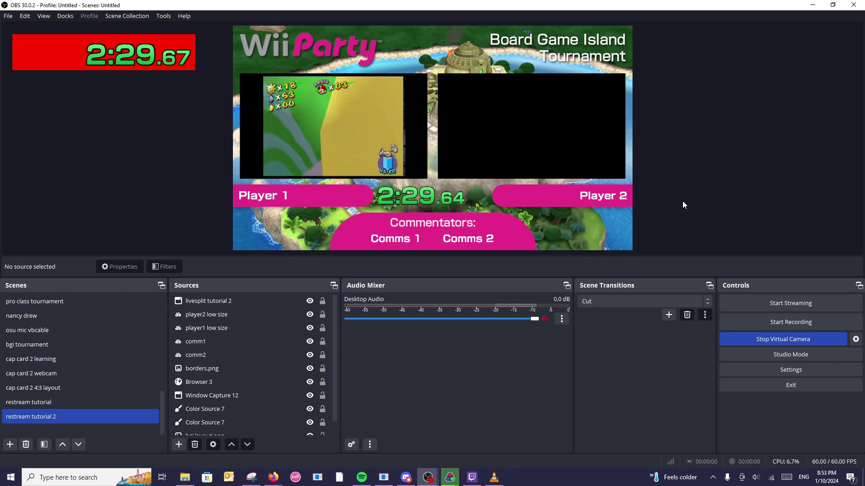
# Nudge the livesplit tutorial 2 source right by slightly more than 30 px, centering its digits between the player name banners, and deselect it
pyautogui.click(432, 194)
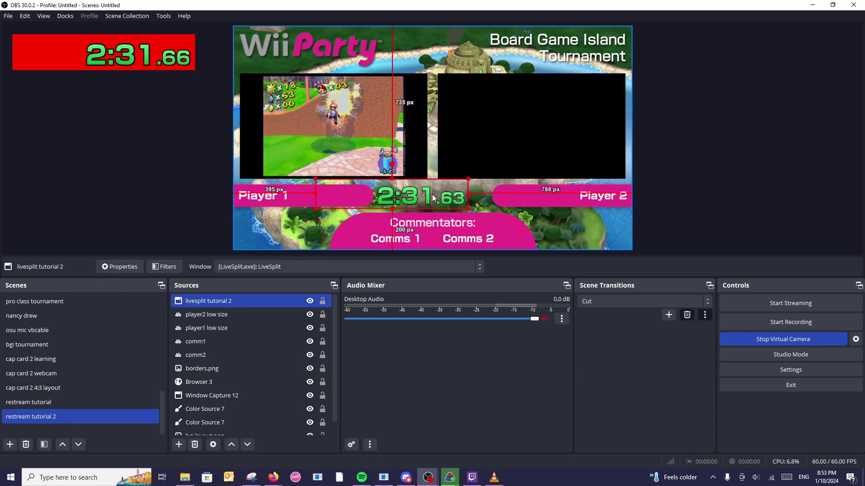
pyautogui.press('Right')
pyautogui.press('Right')
pyautogui.press('Right')
pyautogui.press('Right')
pyautogui.press('Right')
pyautogui.press('Right')
pyautogui.press('Right')
pyautogui.press('Right')
pyautogui.press('Right')
pyautogui.press('Right')
pyautogui.press('Right')
pyautogui.press('Right')
pyautogui.press('Right')
pyautogui.press('Right')
pyautogui.press('Right')
pyautogui.press('Right')
pyautogui.press('Right')
pyautogui.press('Right')
pyautogui.press('Right')
pyautogui.press('Right')
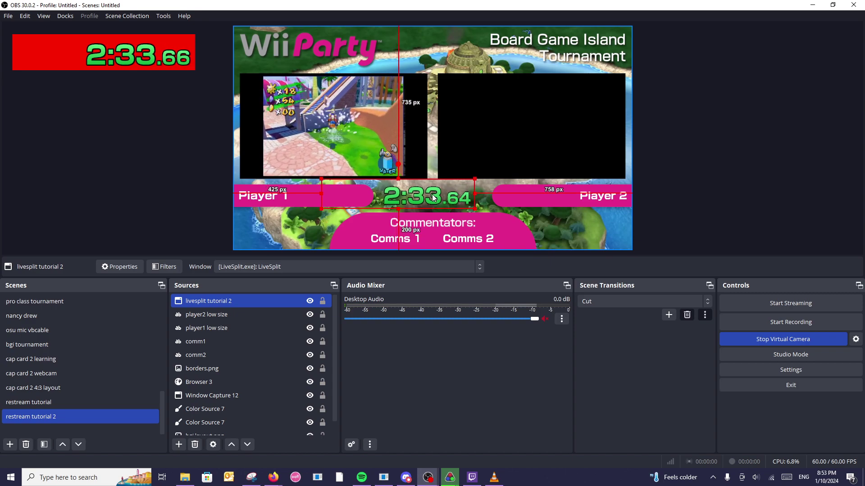
pyautogui.press('Right')
pyautogui.press('Right')
pyautogui.press('Right')
pyautogui.press('Right')
pyautogui.press('Right')
pyautogui.press('Right')
pyautogui.press('Right')
pyautogui.press('Right')
pyautogui.press('Right')
pyautogui.press('Right')
pyautogui.press('Right')
pyautogui.press('Right')
pyautogui.press('Right')
pyautogui.press('Right')
pyautogui.press('Right')
pyautogui.click(735, 66)
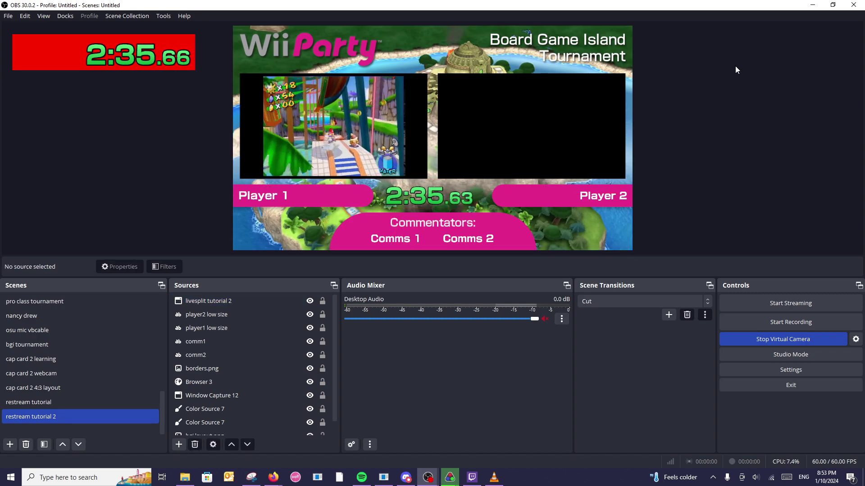